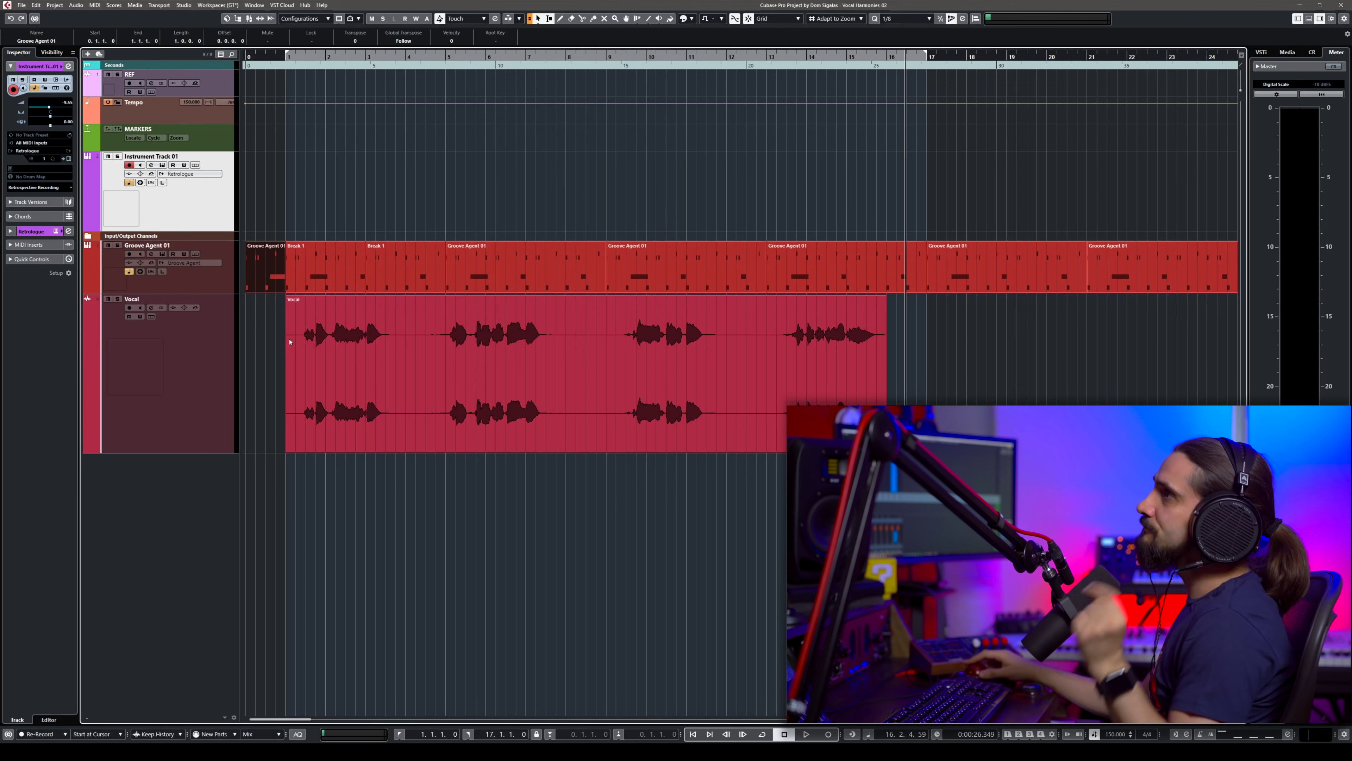
# - Add a chord track below Instrument Track 01 and make it taller
pyautogui.click(87, 54)
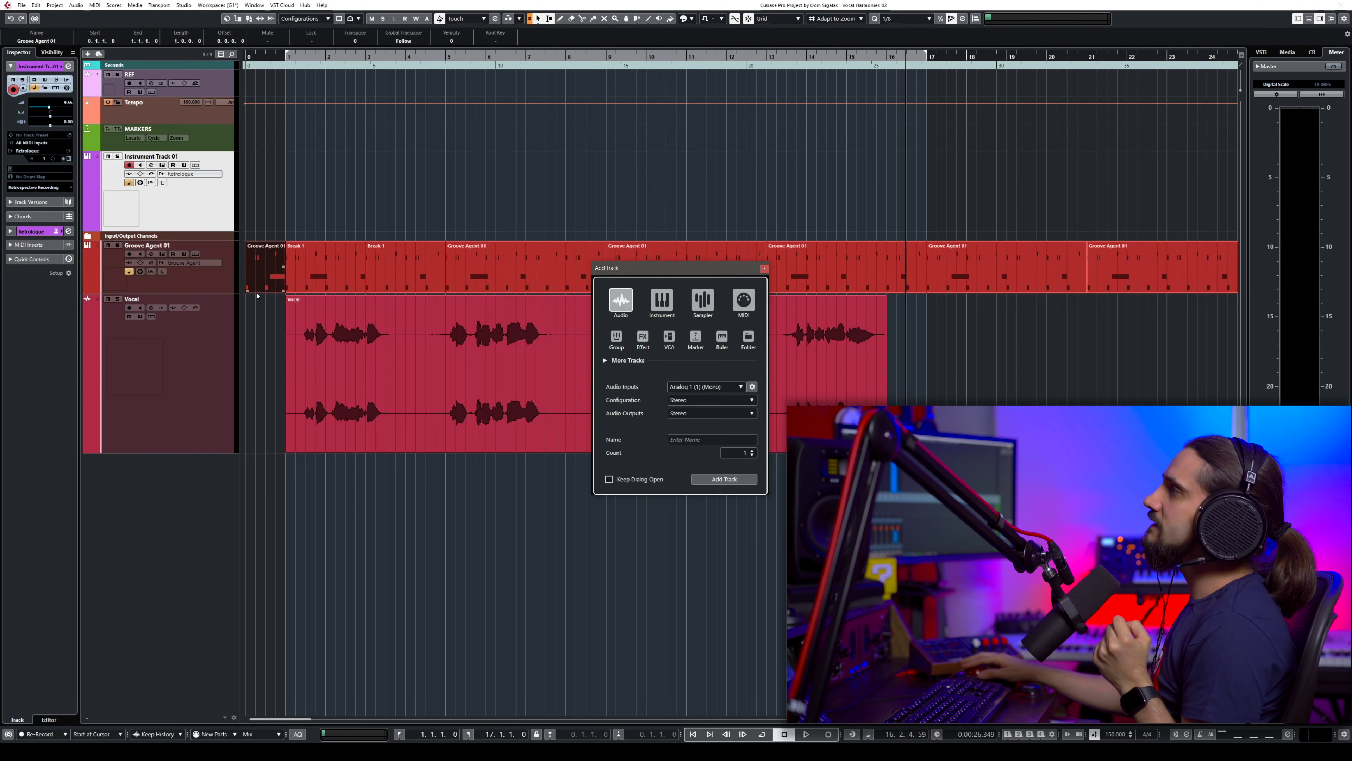
pyautogui.click(606, 361)
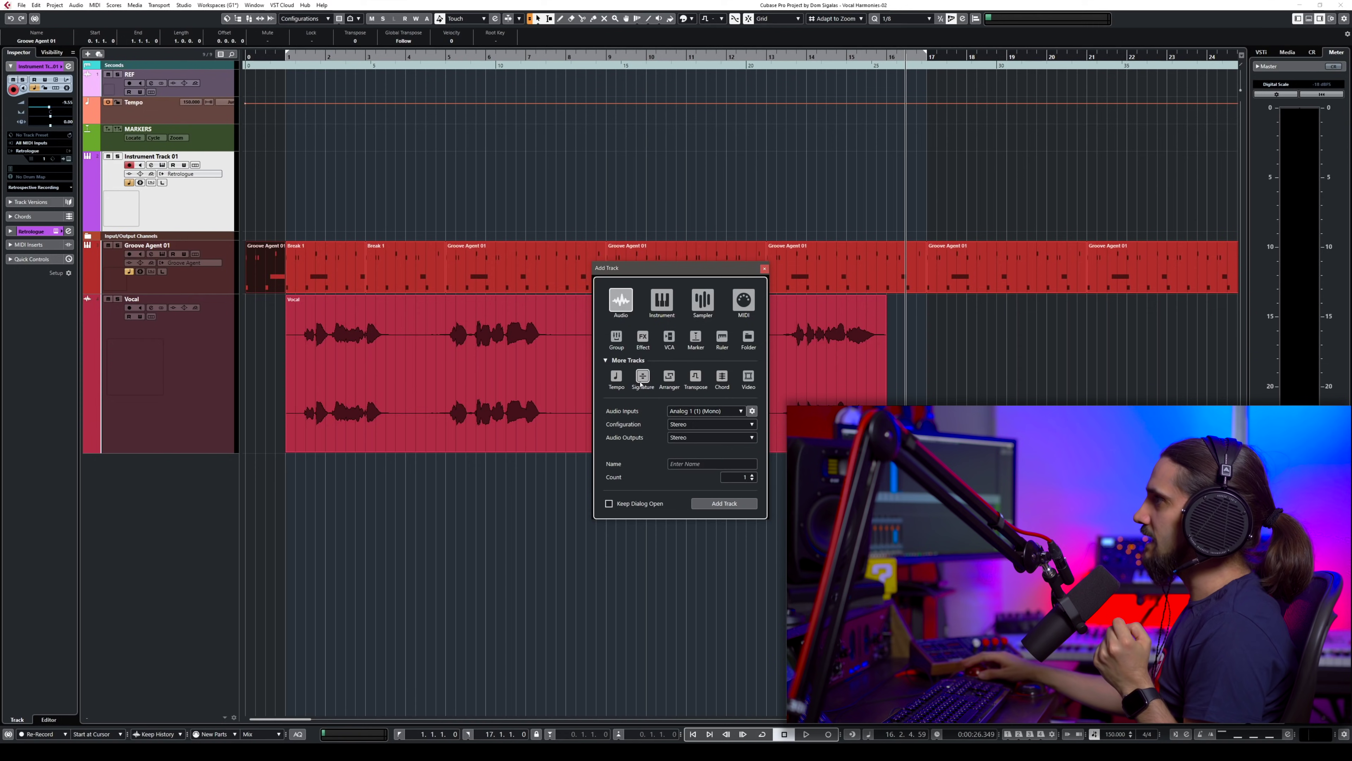
pyautogui.click(714, 379)
pyautogui.click(724, 503)
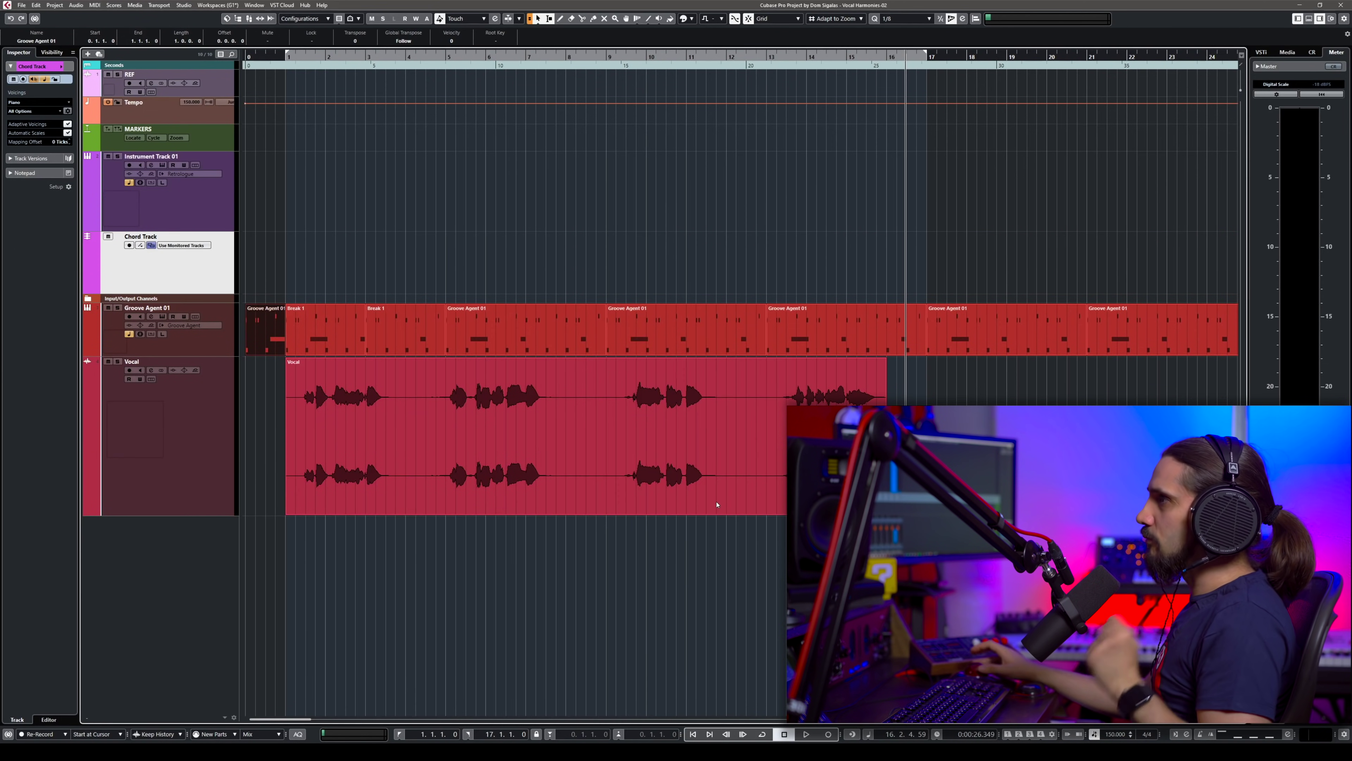
pyautogui.moveTo(175, 293); pyautogui.dragTo(173, 319)
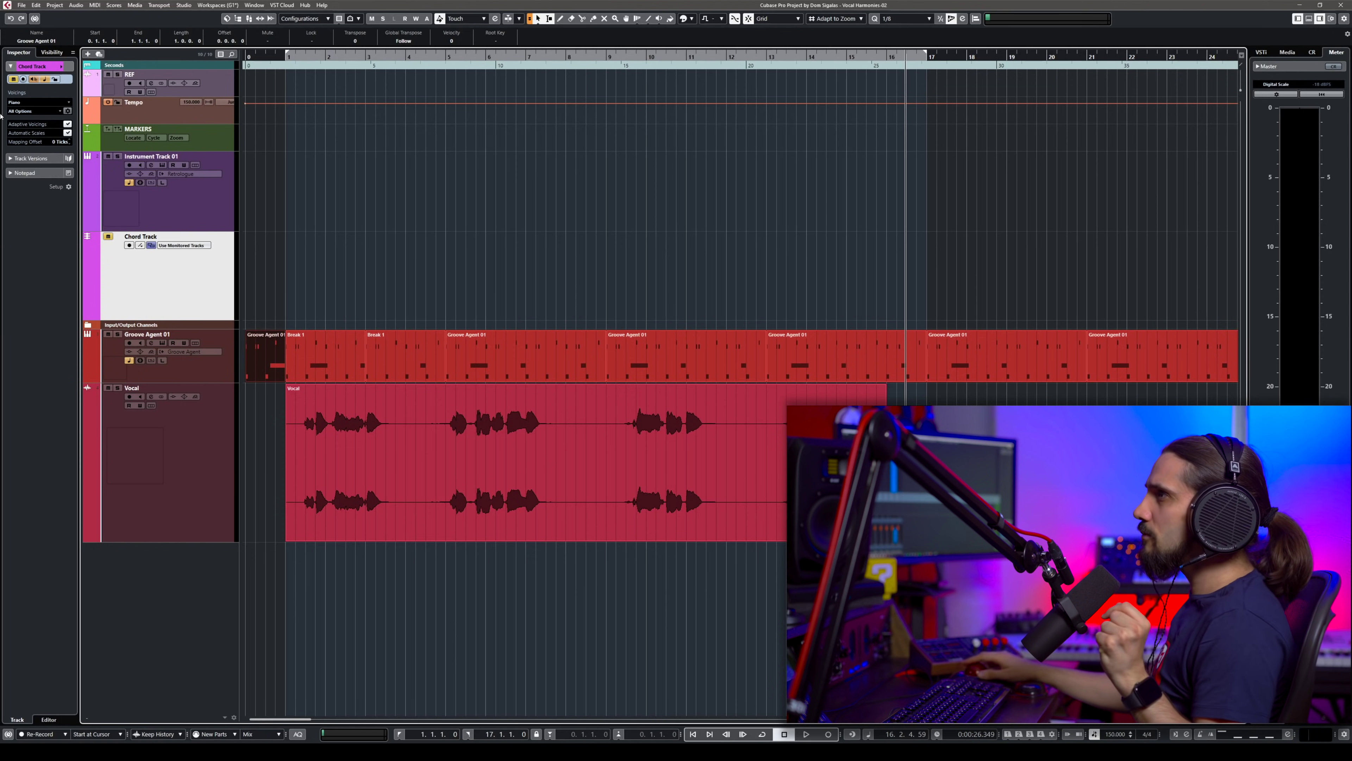
# - Record the played chords from the project start on Instrument Track 01 and the record-enabled chord track, and check the Retrologue instrument
pyautogui.click(209, 204)
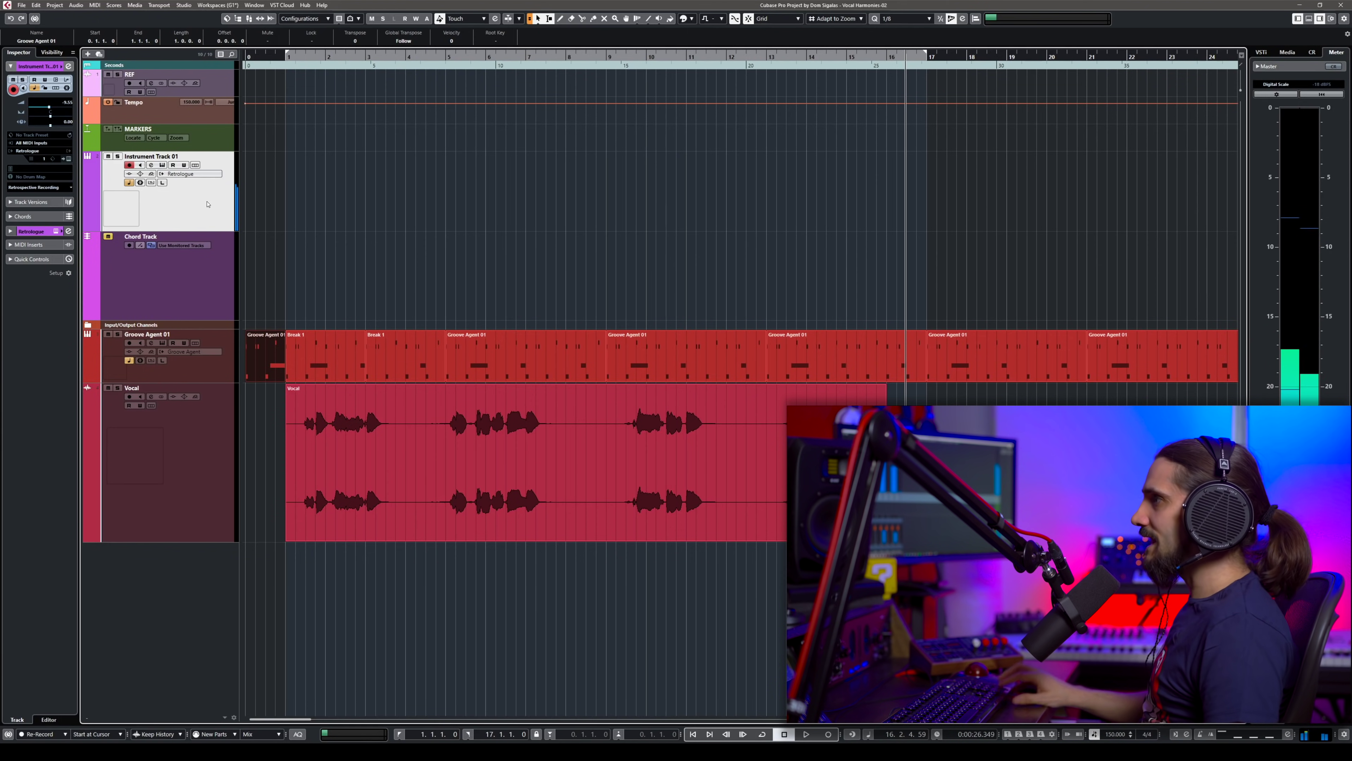
pyautogui.press('Home')
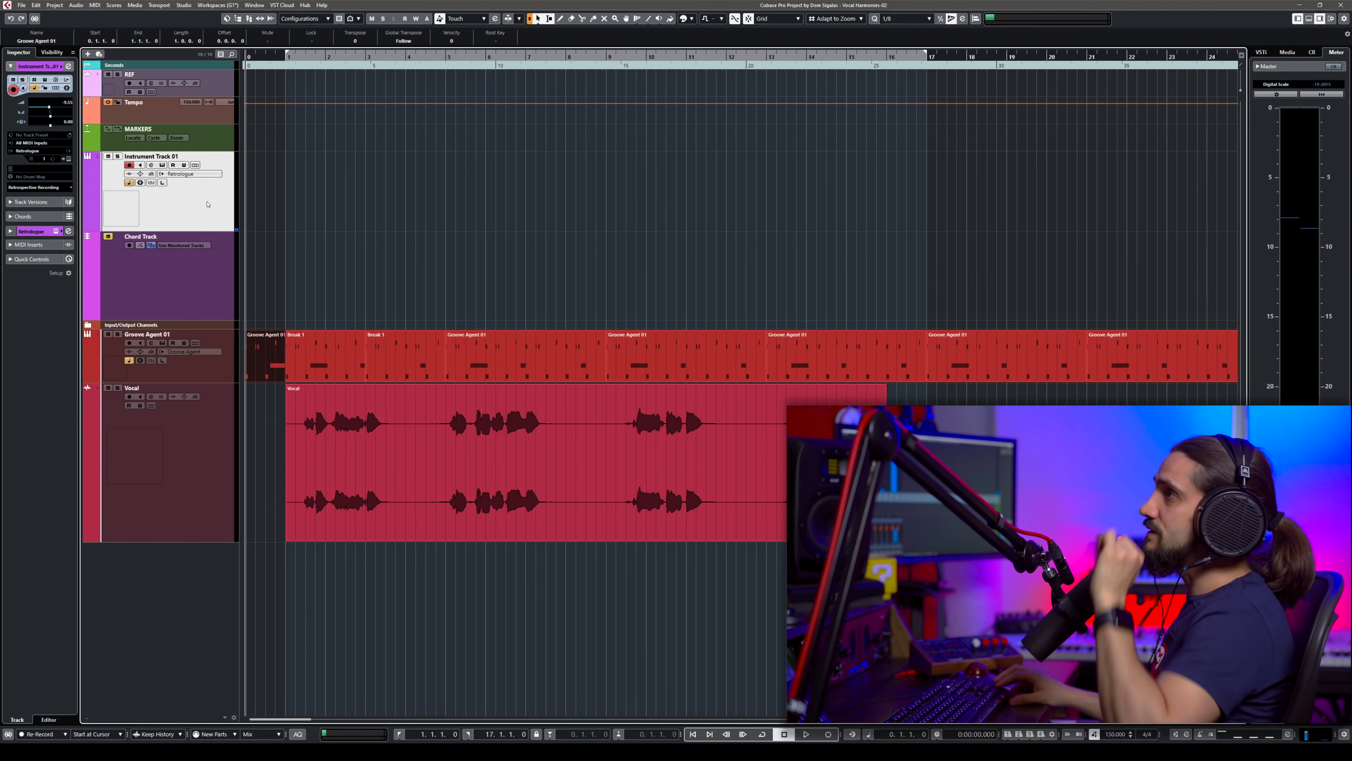
pyautogui.hotkey('ctrl', 'shift', 'a')
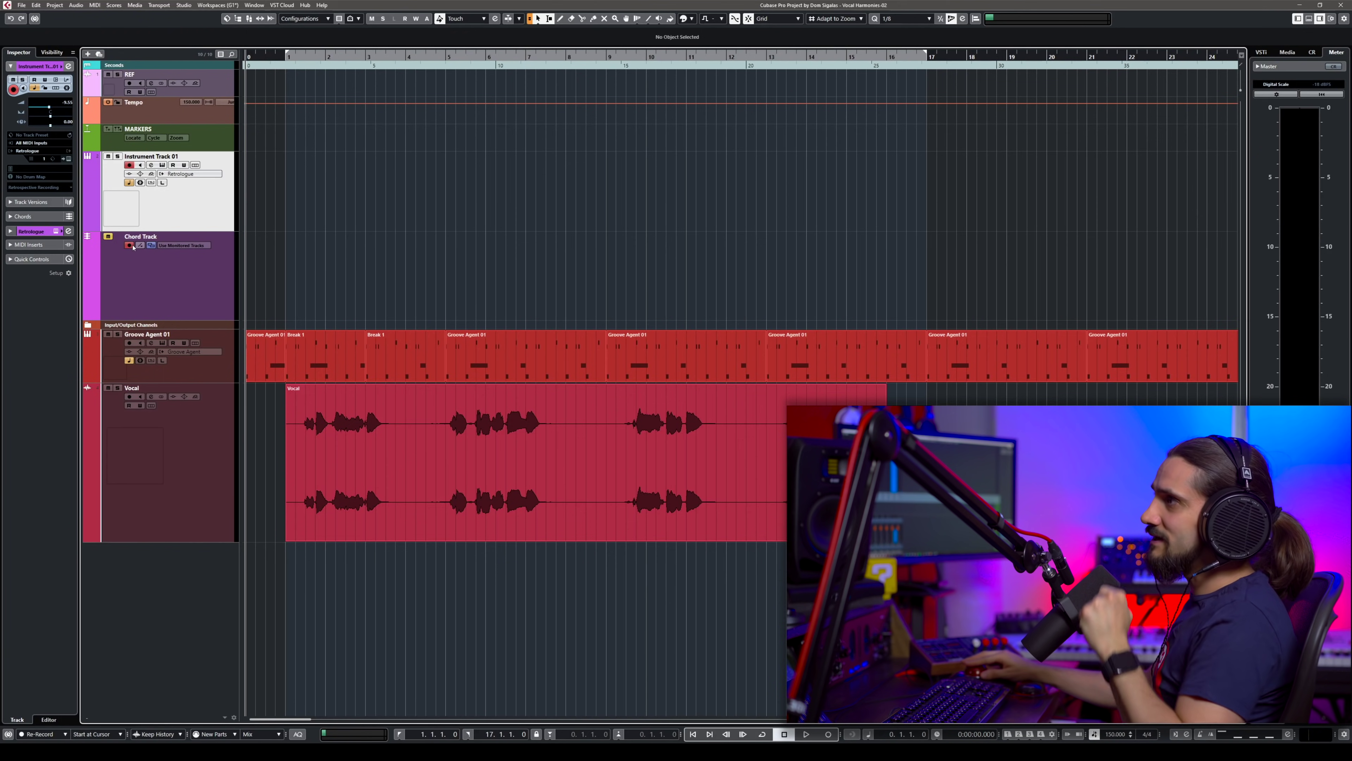
pyautogui.press('KP_Multiply')
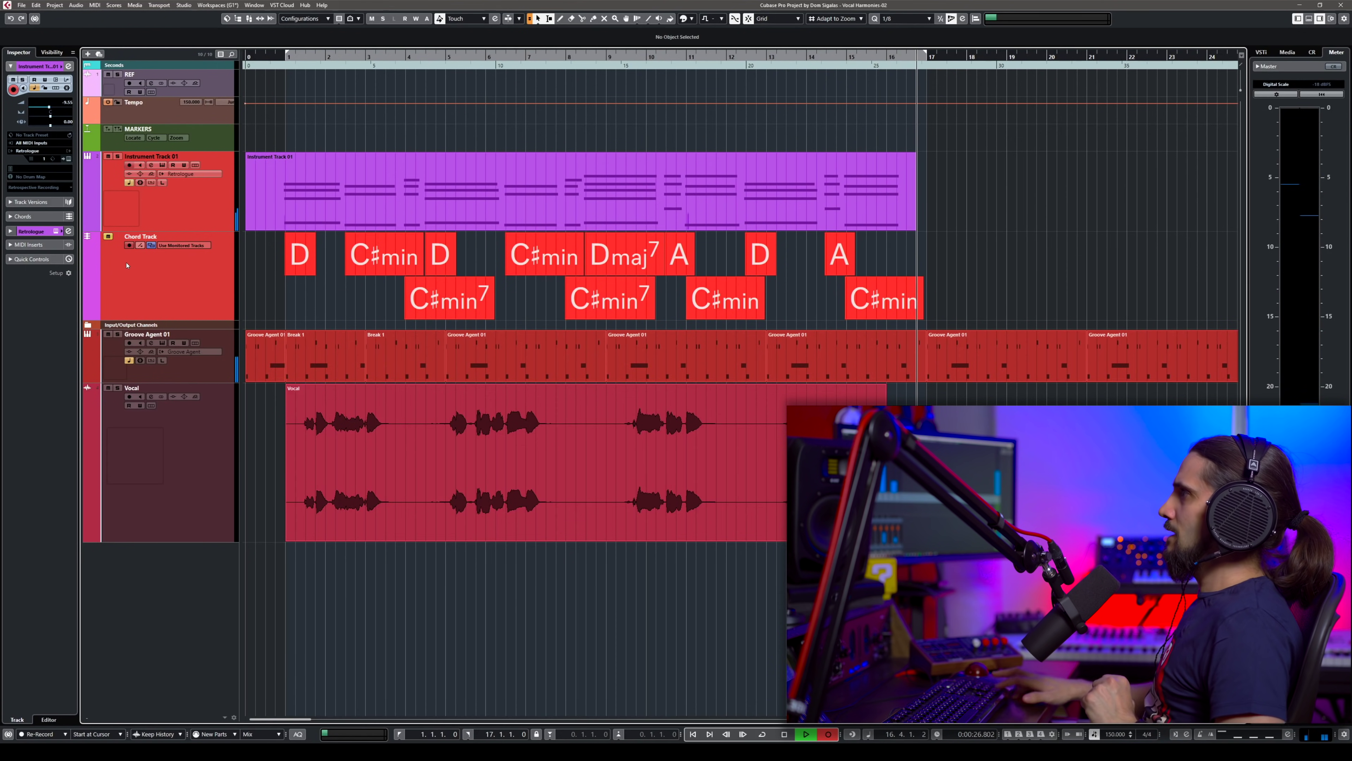
pyautogui.press('space')
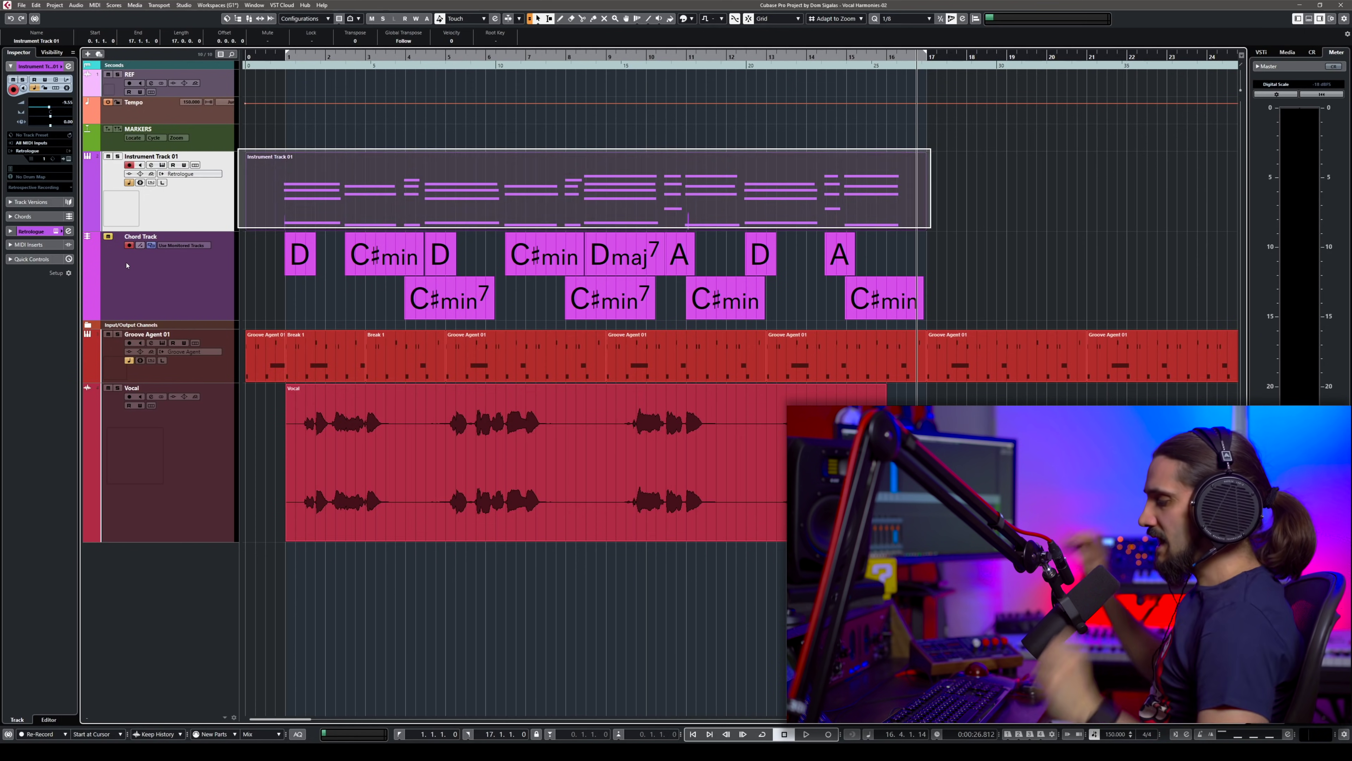
pyautogui.hotkey('ctrl', 'e')
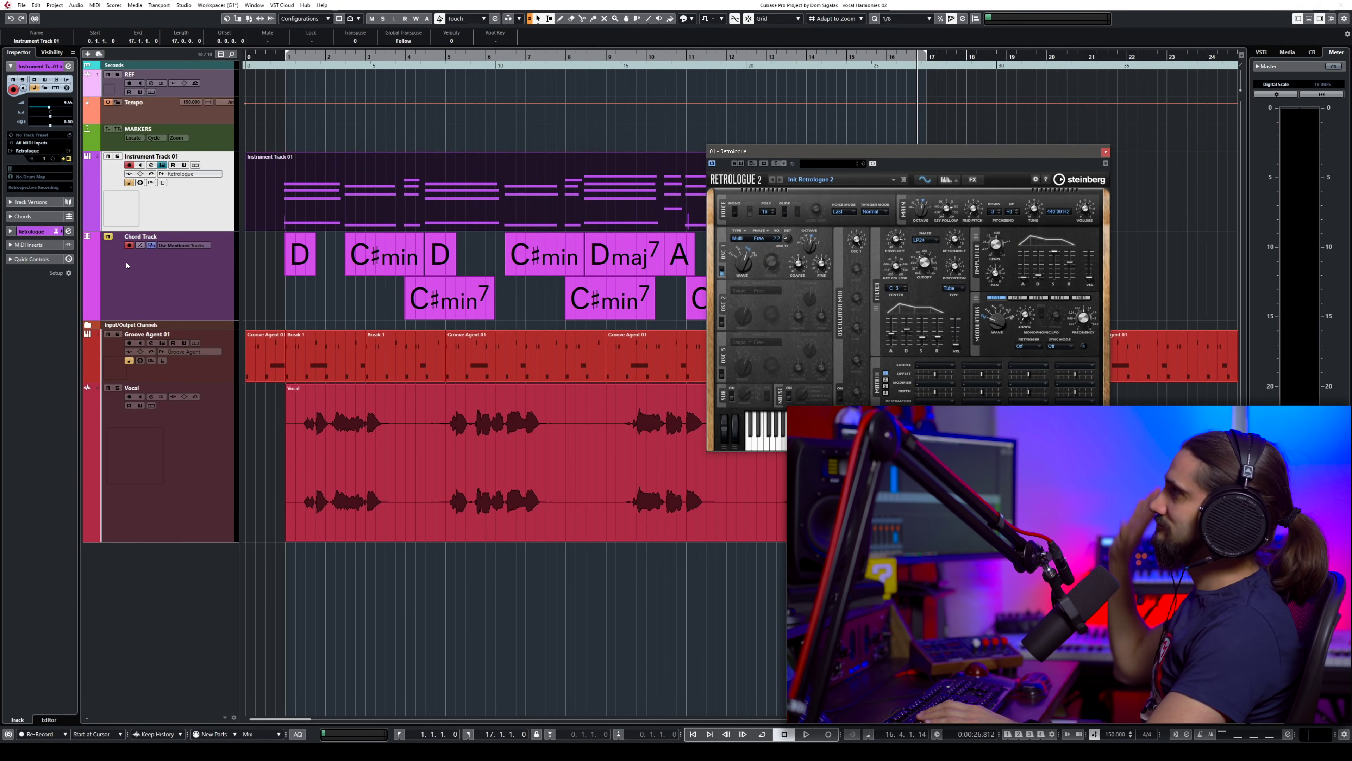
pyautogui.press('Escape')
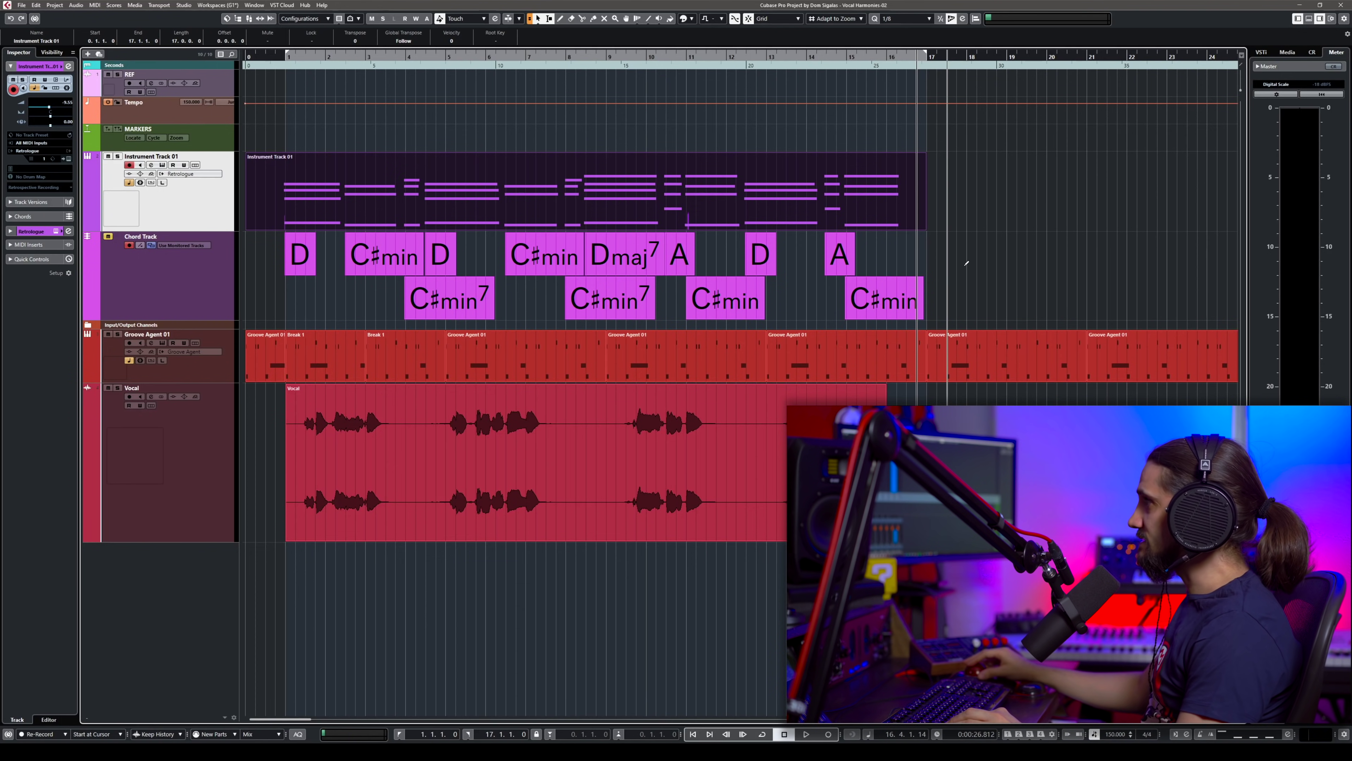
# - Try adding chord events by hand on the chord track after bar 17
pyautogui.click(981, 254)
pyautogui.click(1031, 254)
pyautogui.click(1070, 255)
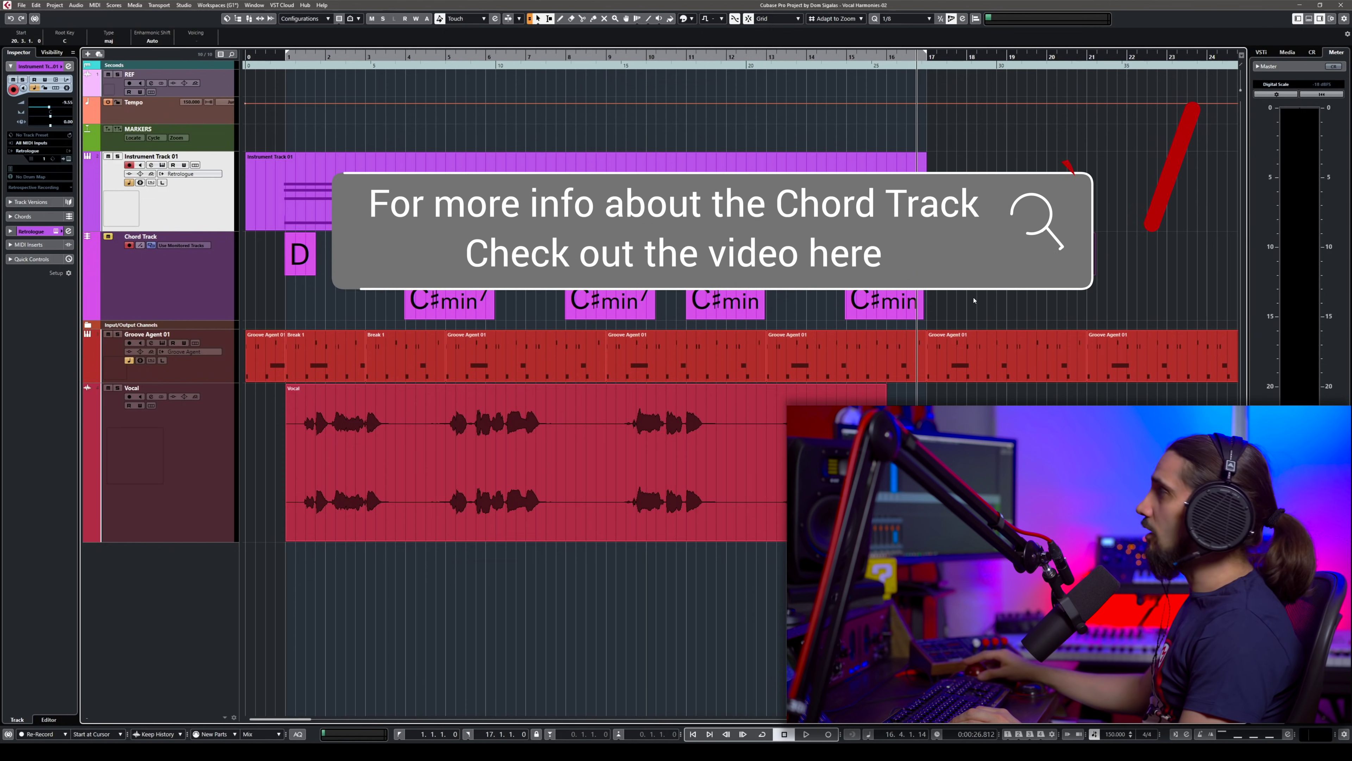
pyautogui.click(1132, 260)
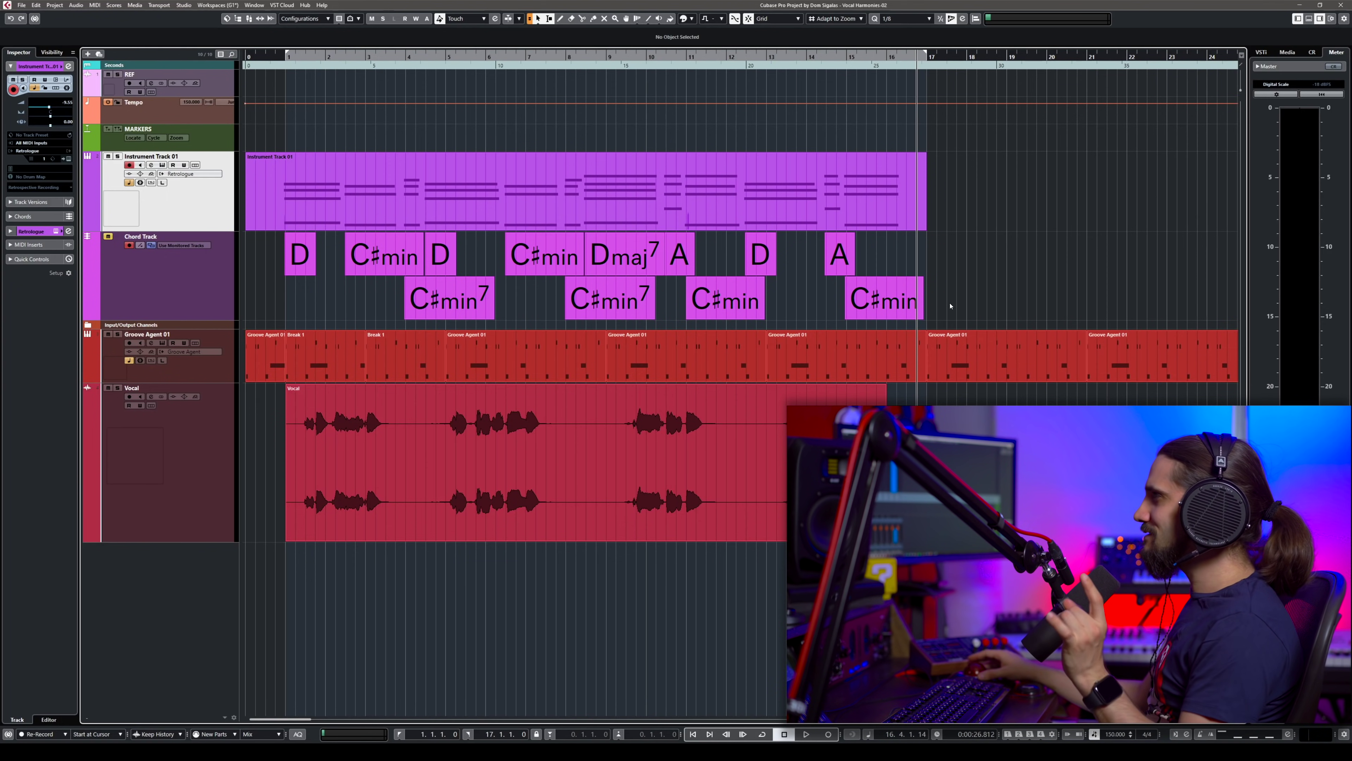
# - Select all recorded chord events on the chord track and align them to the grid
pyautogui.click(293, 248)
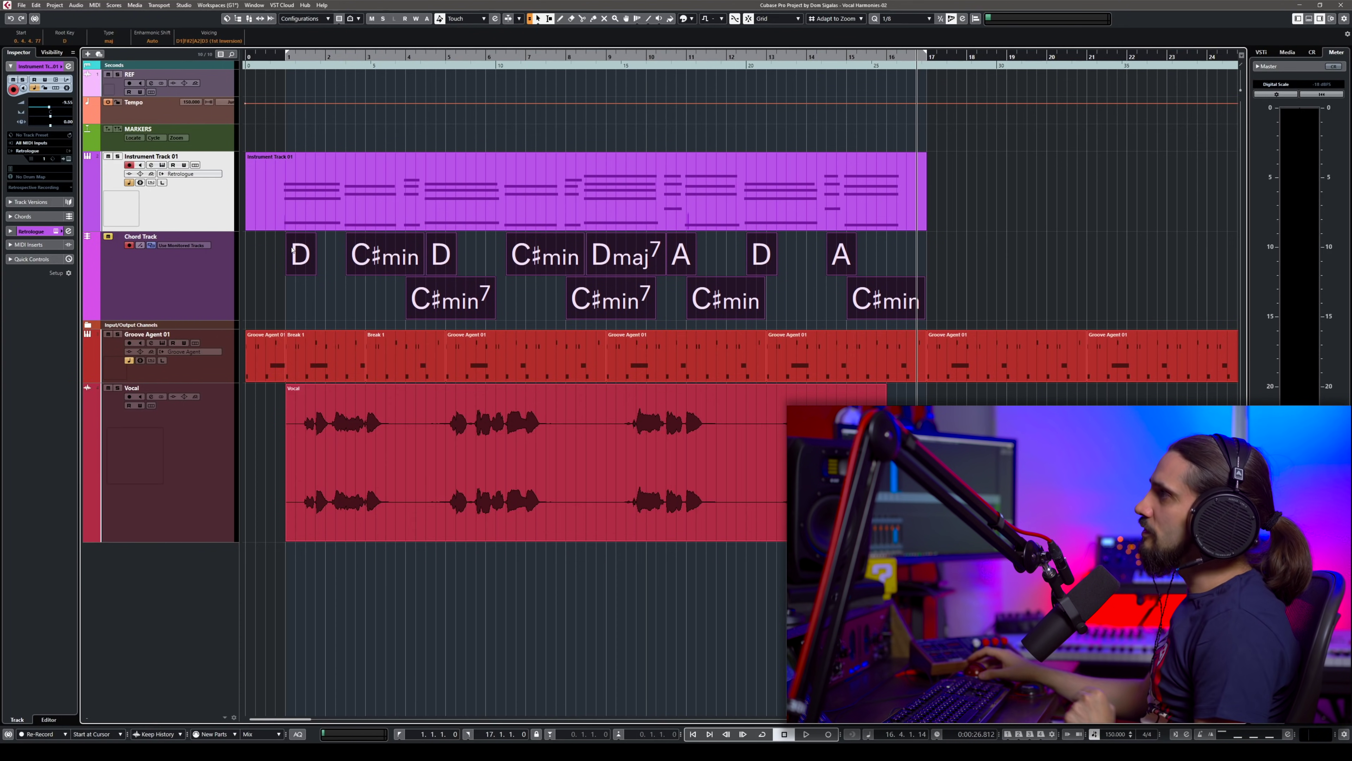
pyautogui.click(582, 658)
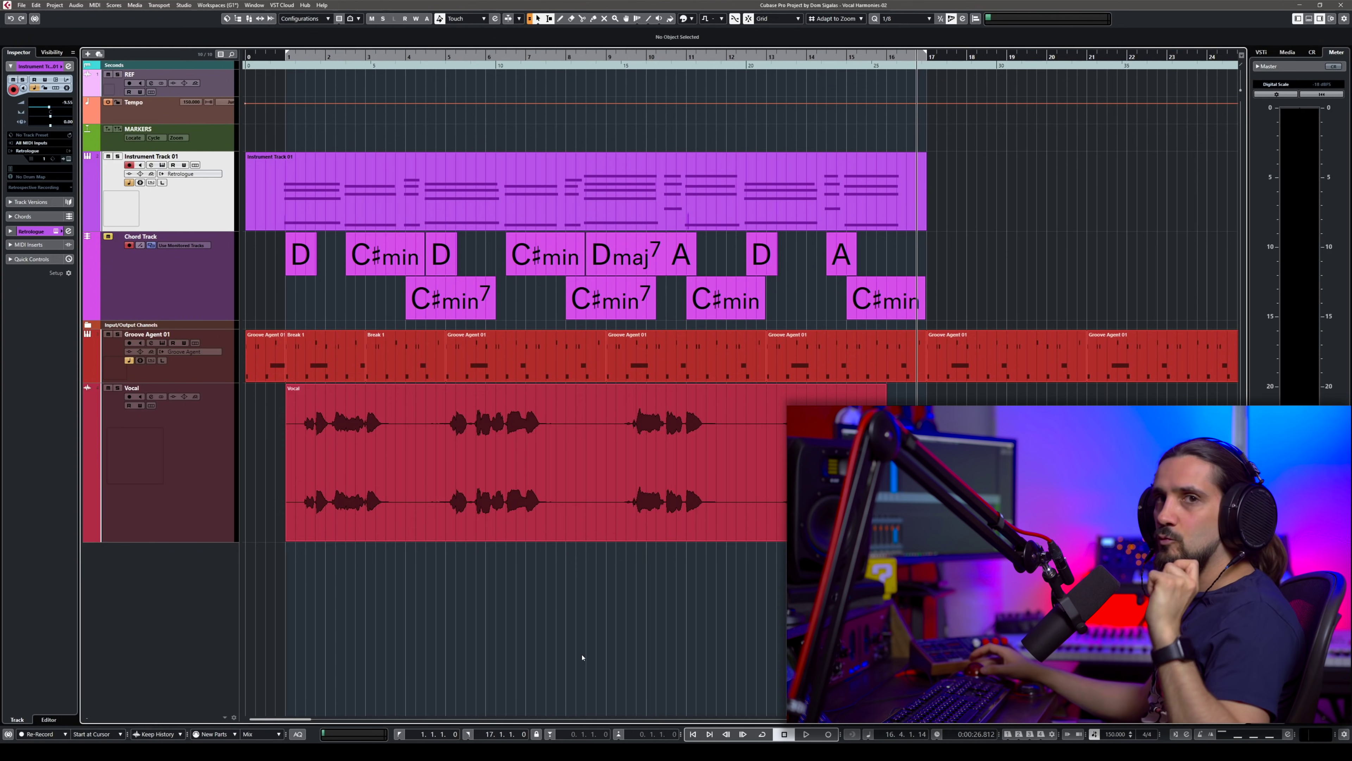
# - Generate 4 harmony voices from the Vocal event with vibrato strength reduced by 72 %, without opening the Sample Editor after completion
pyautogui.click(554, 520)
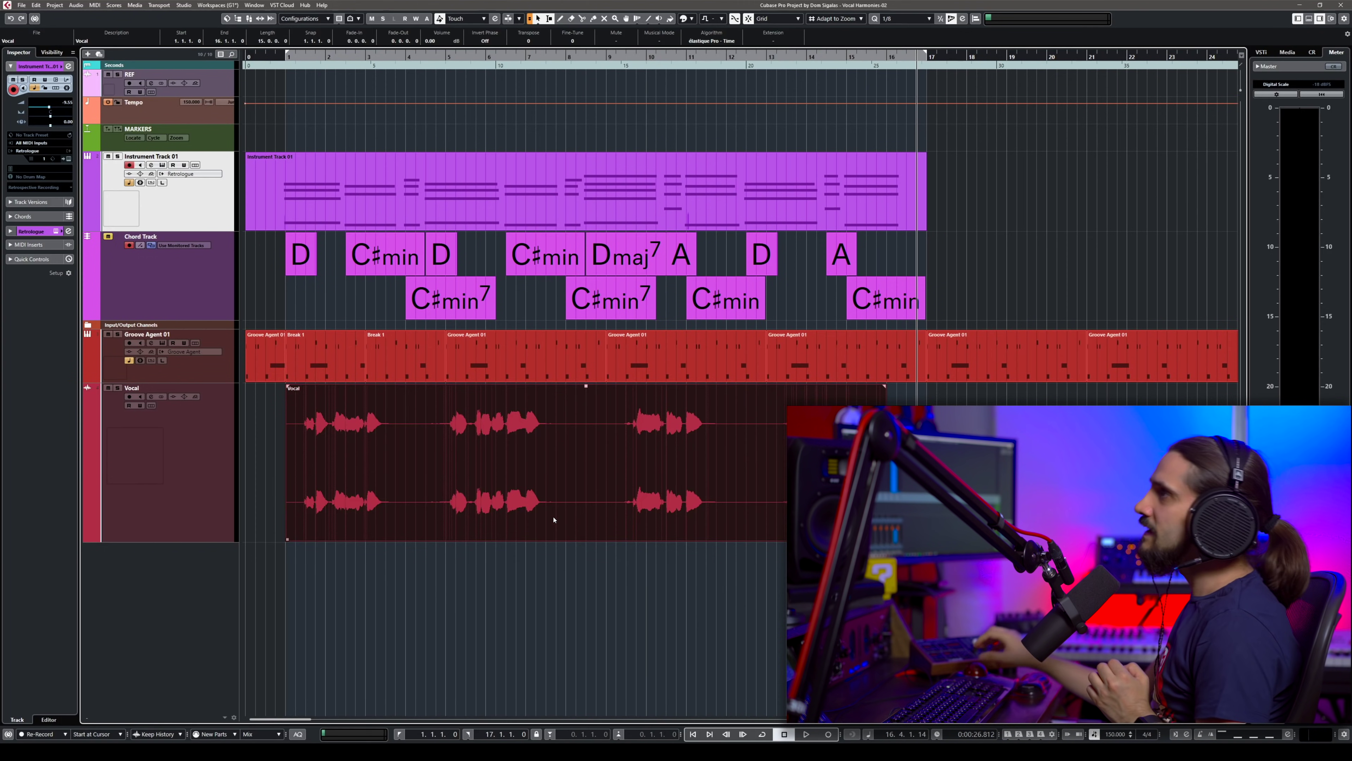
pyautogui.click(77, 6)
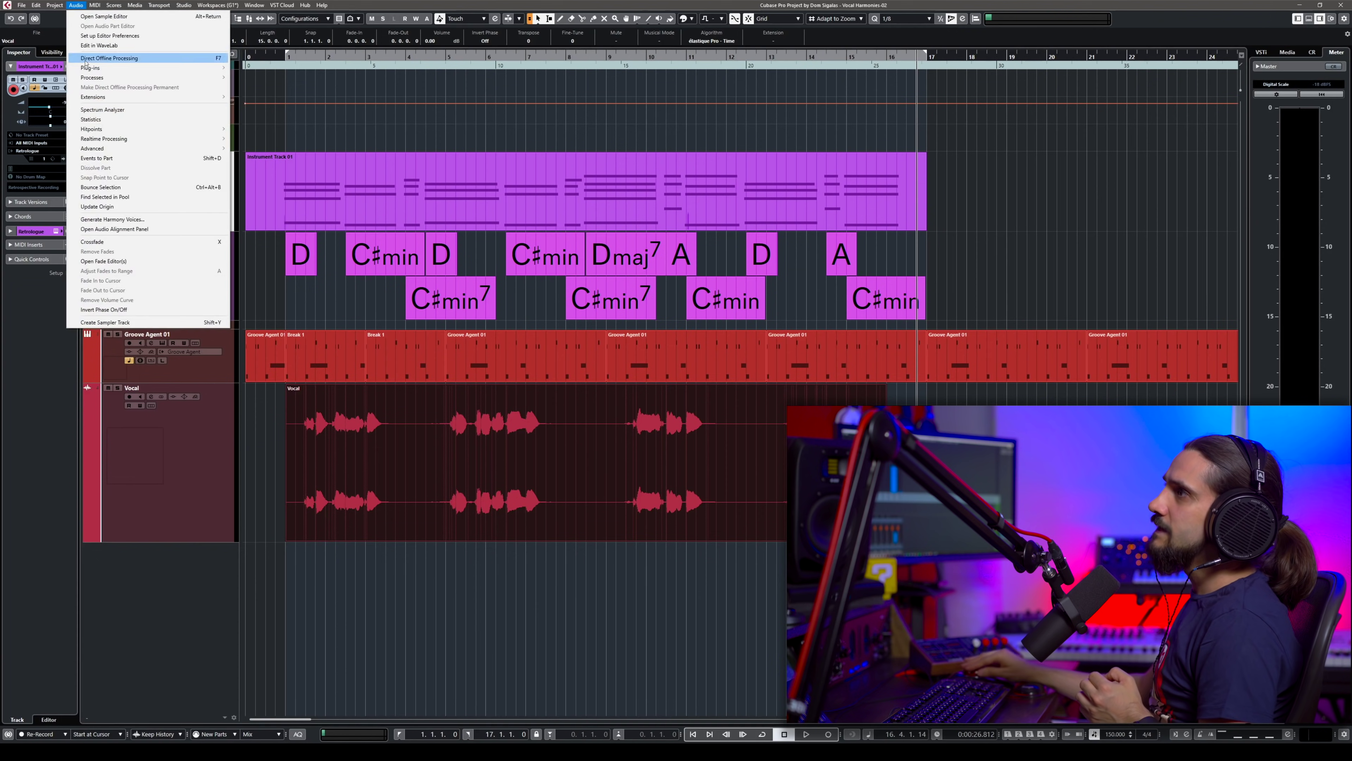
pyautogui.click(159, 220)
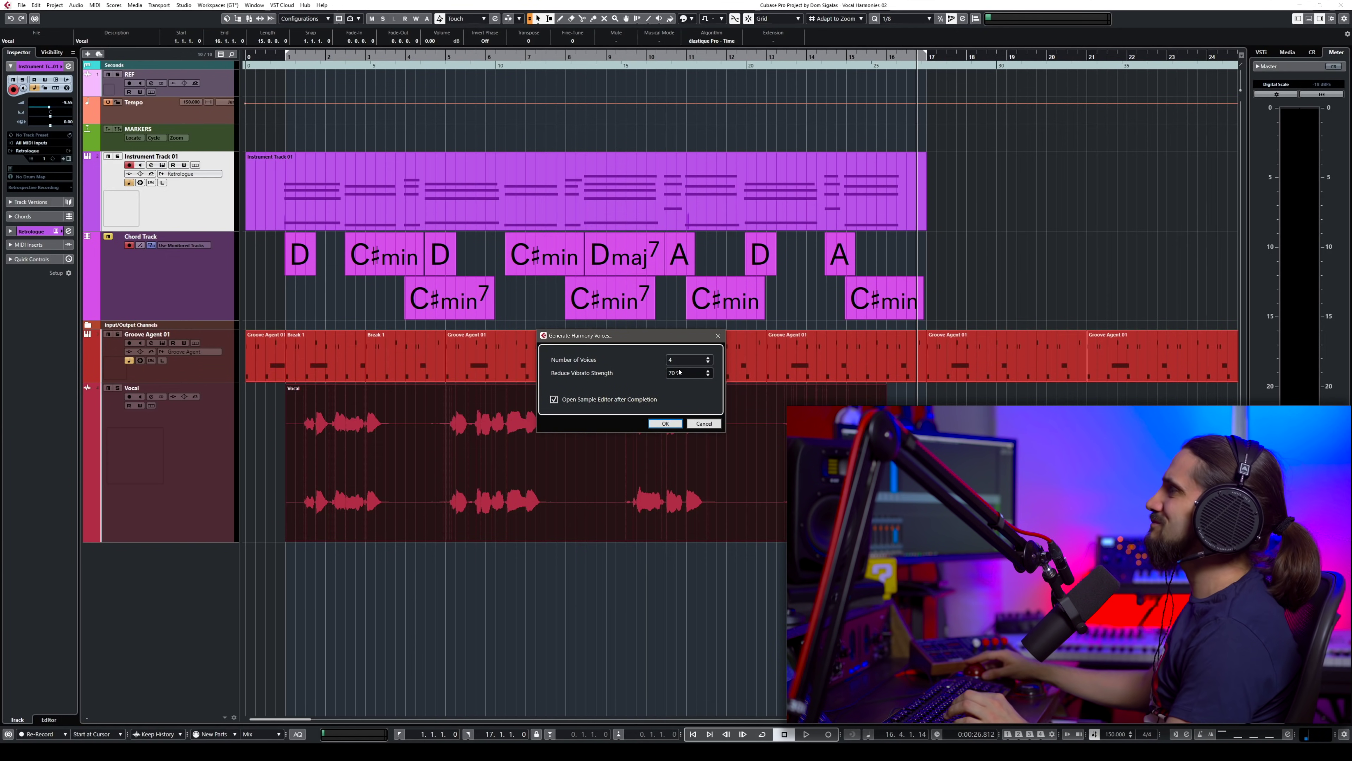
pyautogui.scroll(6, 682, 369)
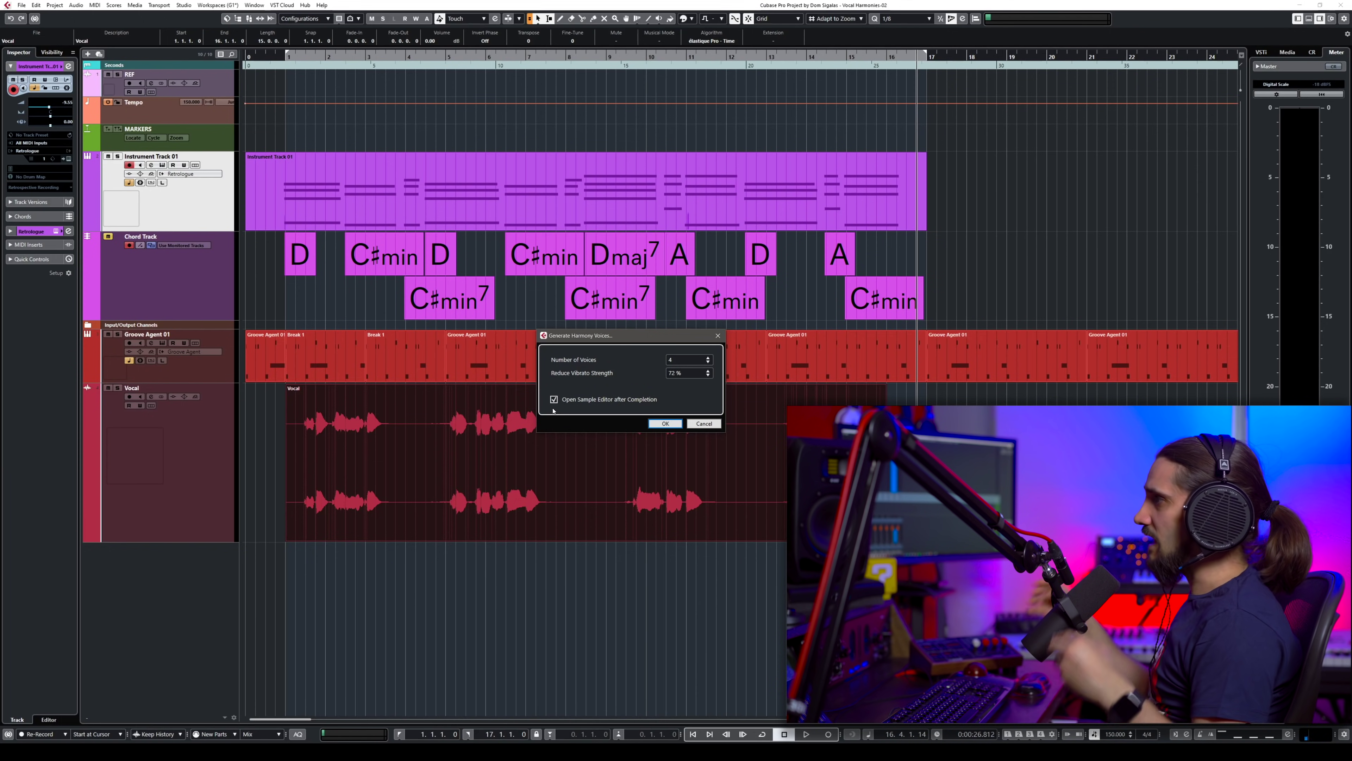
pyautogui.click(580, 410)
pyautogui.press('Return')
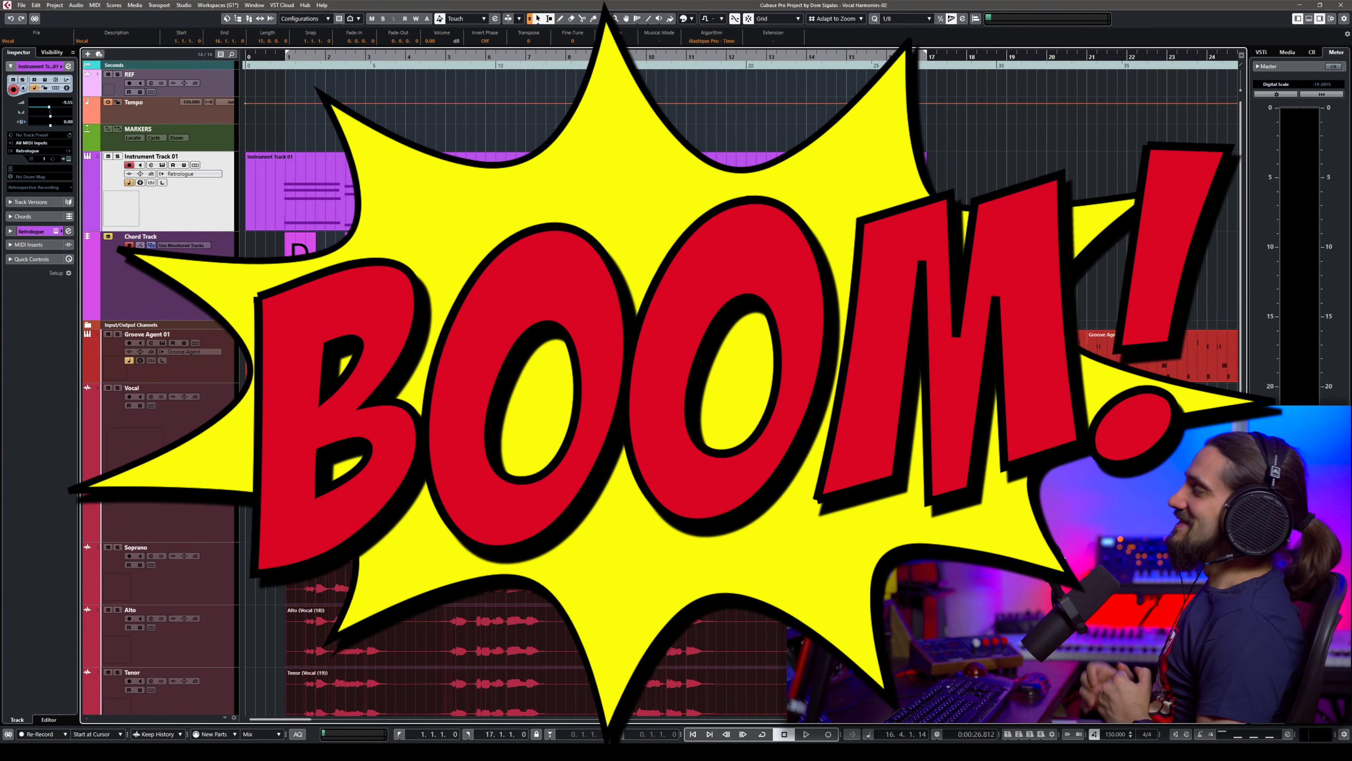
# - Examine the Soprano track's chord settings and look through the generated Bass, Tenor, Alto and Soprano events
pyautogui.hotkey('shift', 'g')
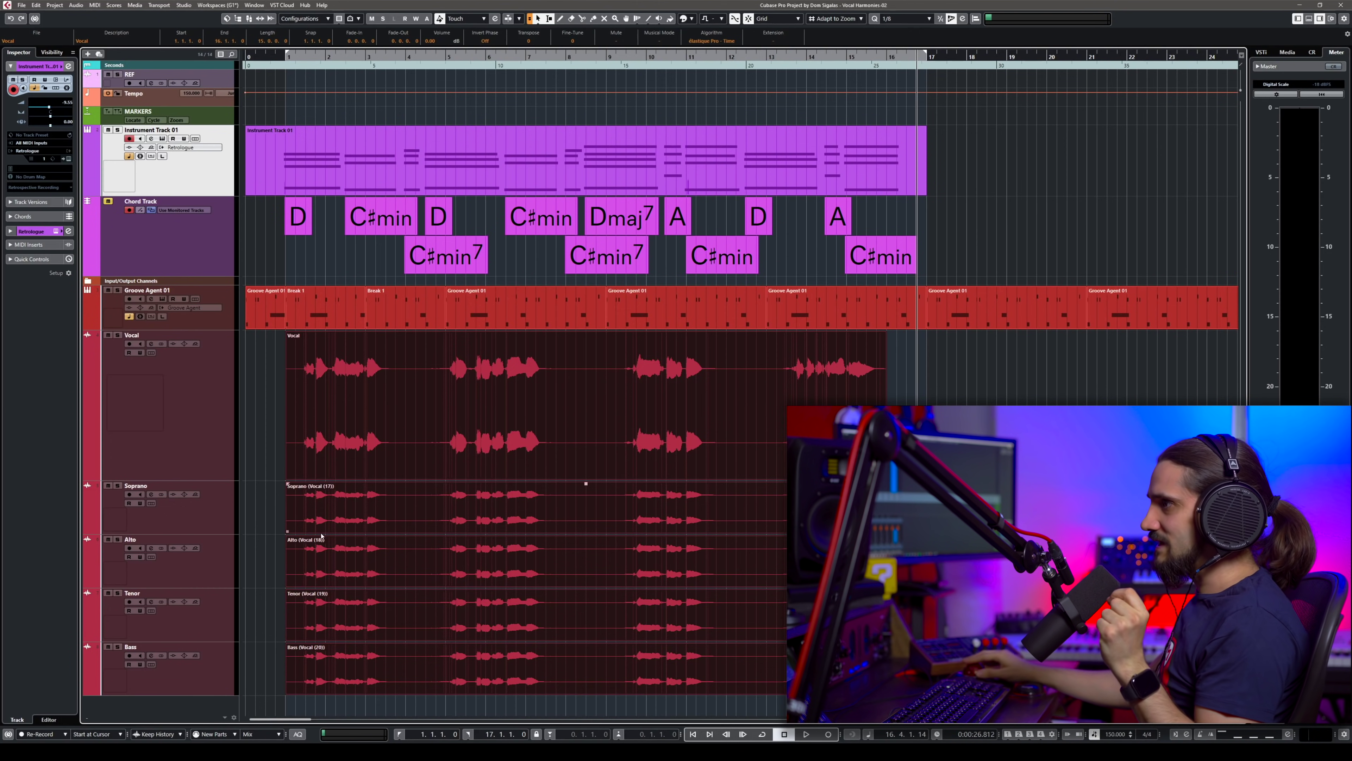
pyautogui.click(218, 515)
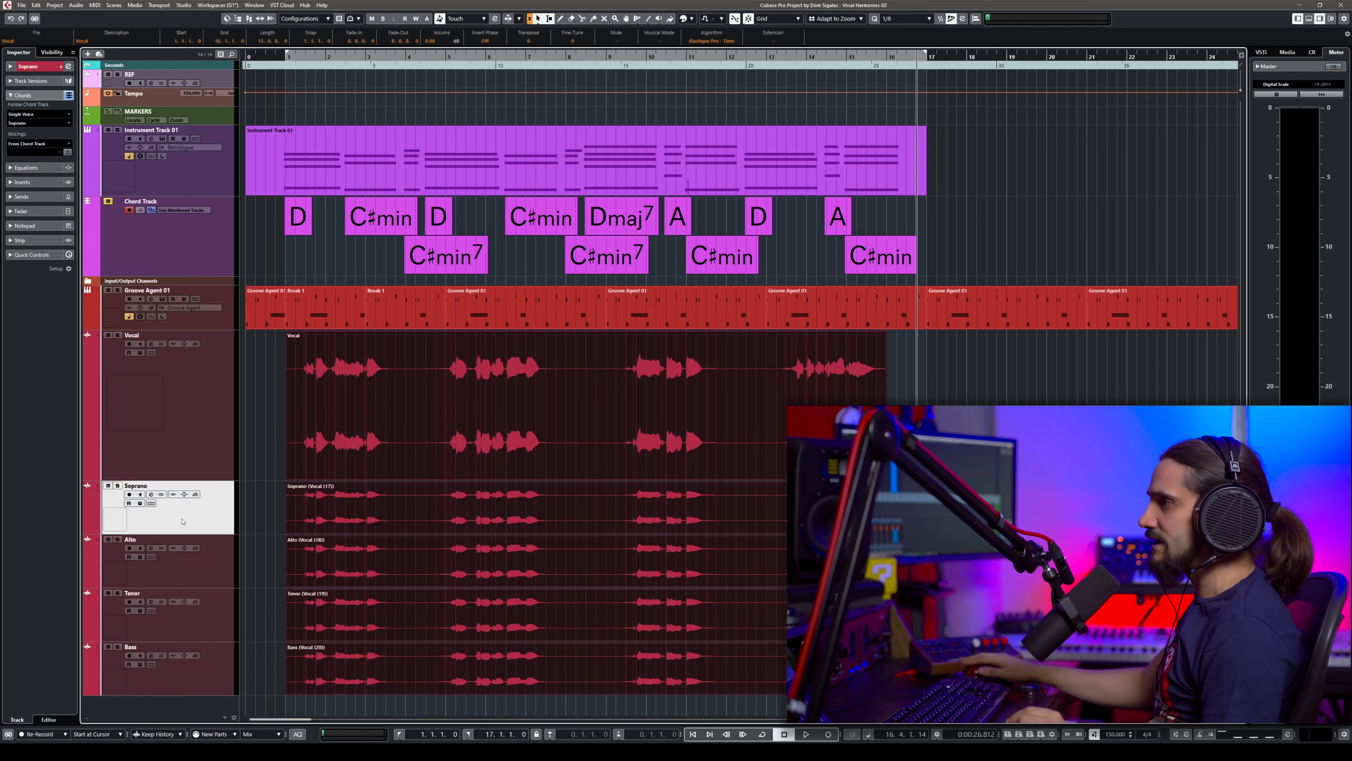
pyautogui.click(398, 681)
pyautogui.click(448, 630)
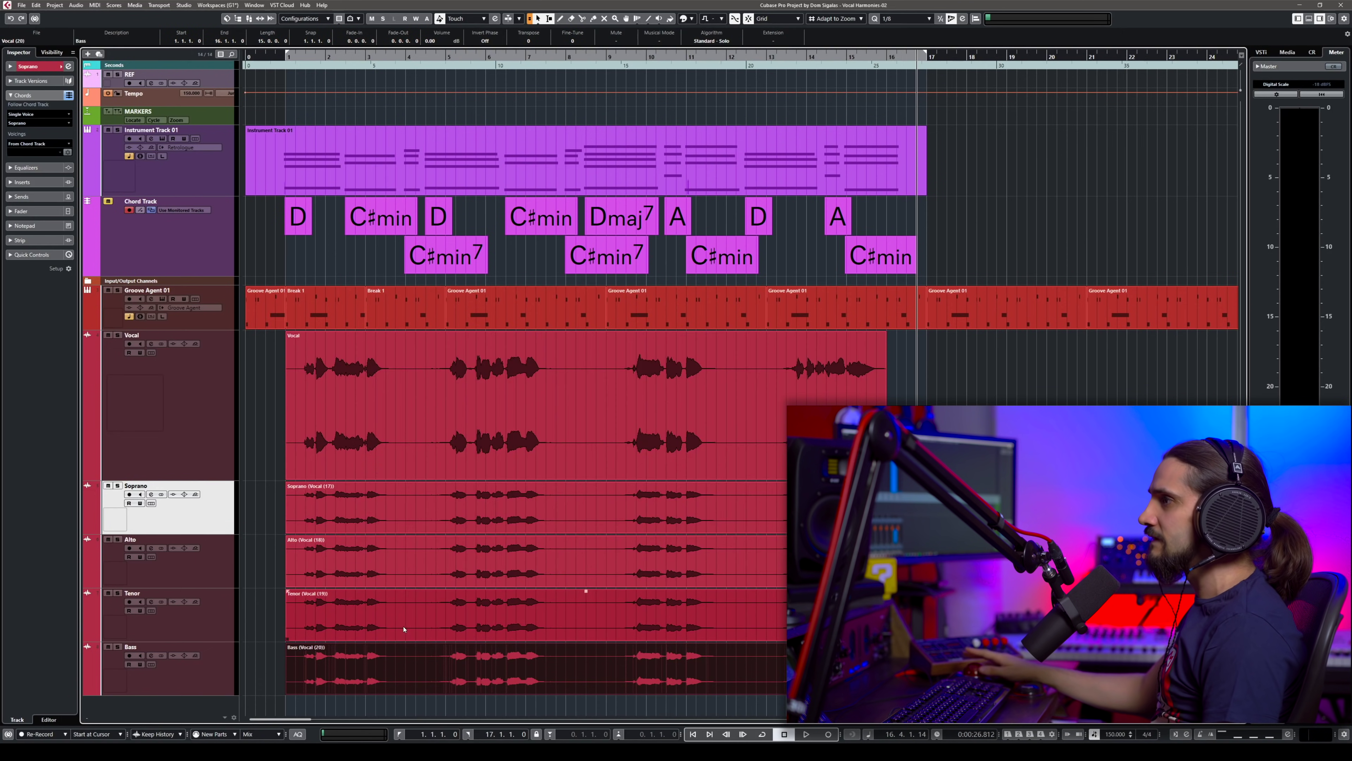
pyautogui.click(407, 571)
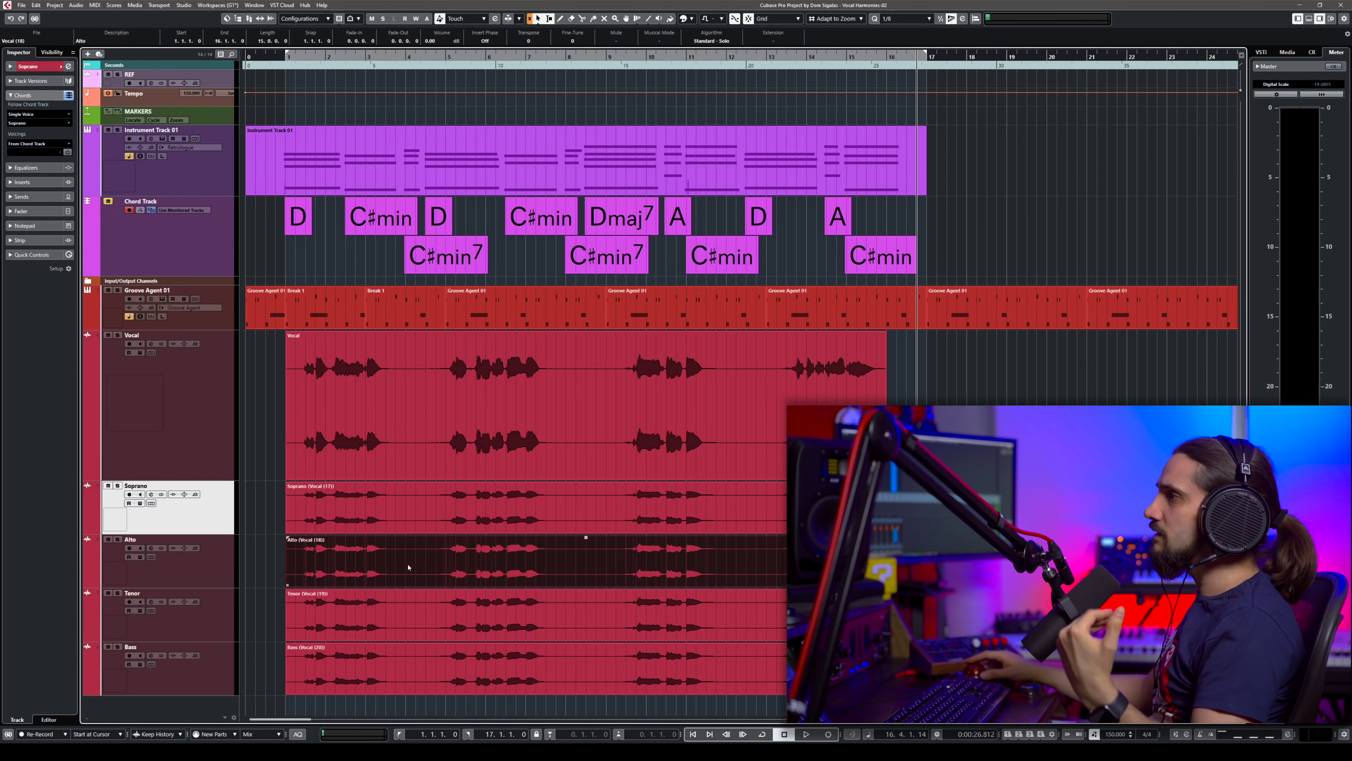
pyautogui.click(422, 532)
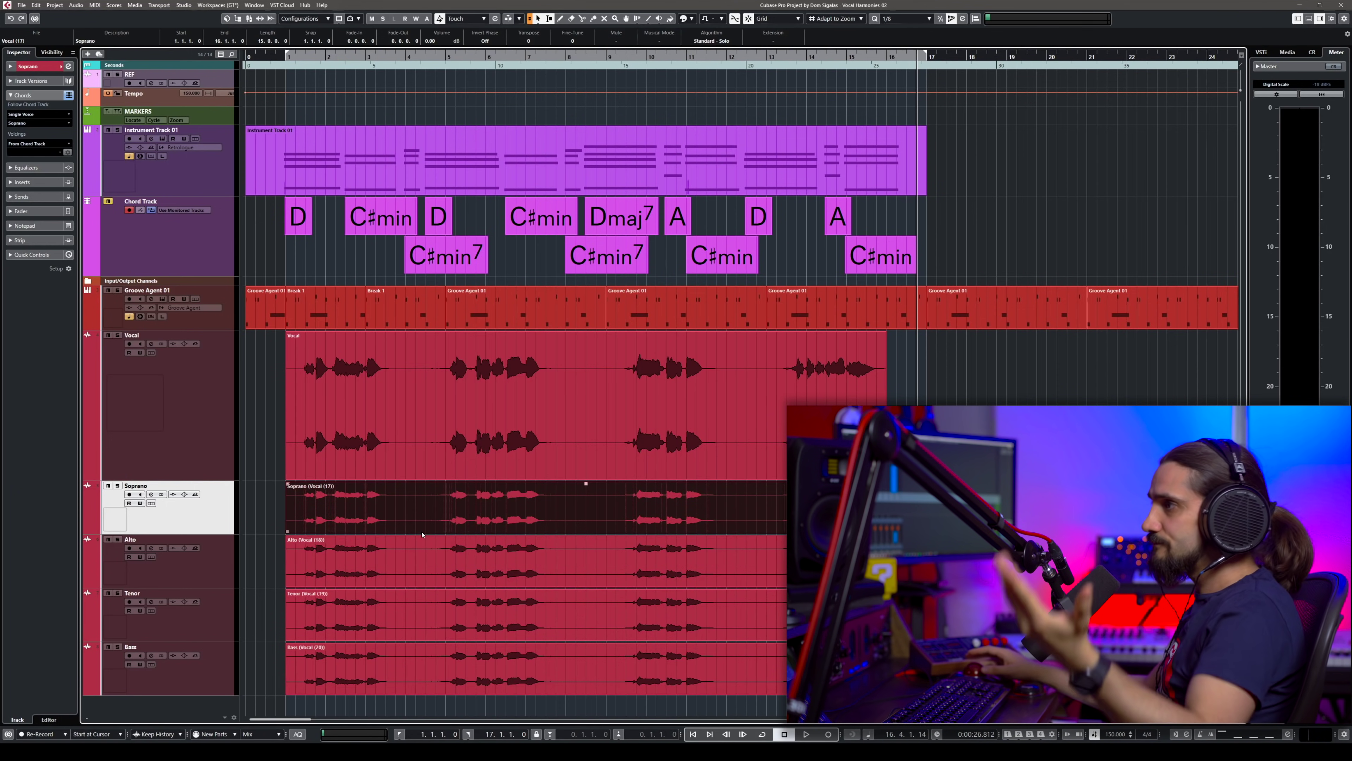
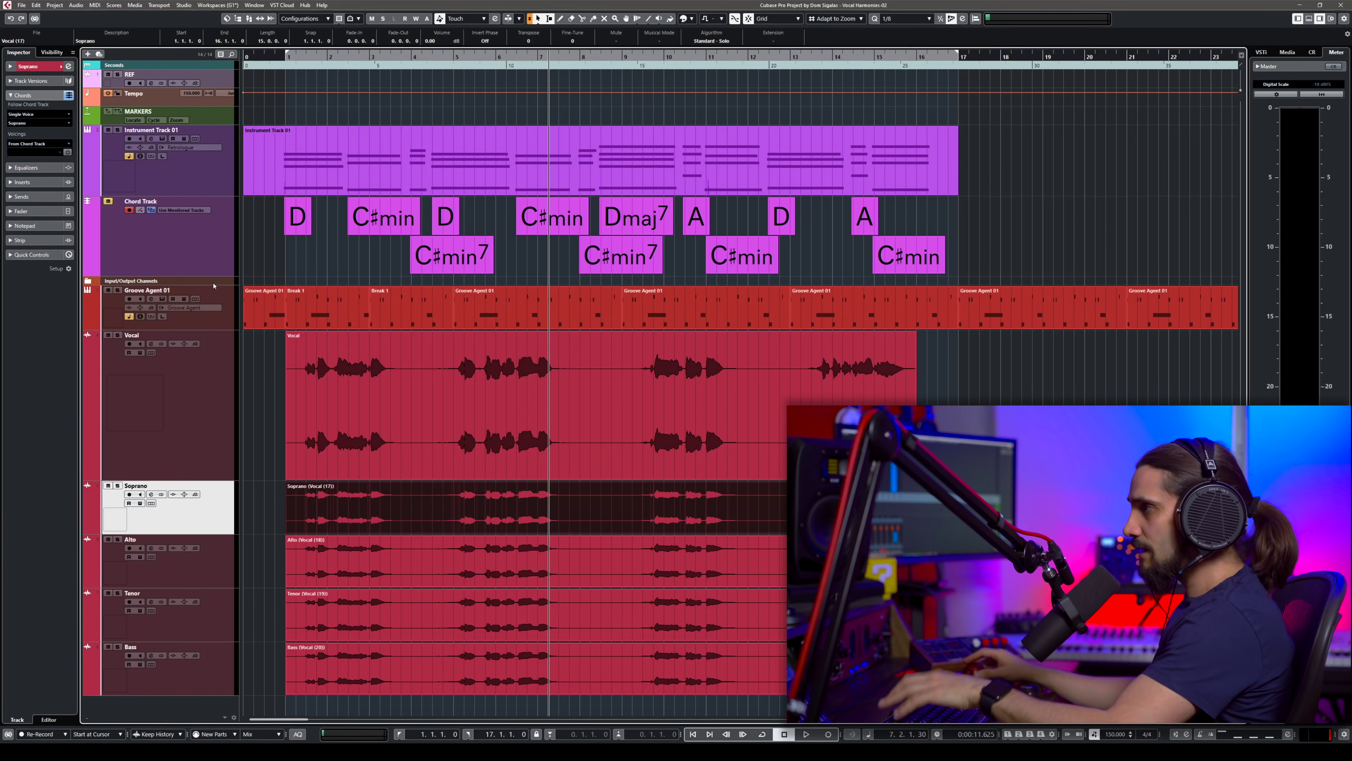
# - In the mixer, pan Soprano and Tenor left and Alto and Bass right, and lower all four faders together to about -4.3 dB
pyautogui.press('F3')
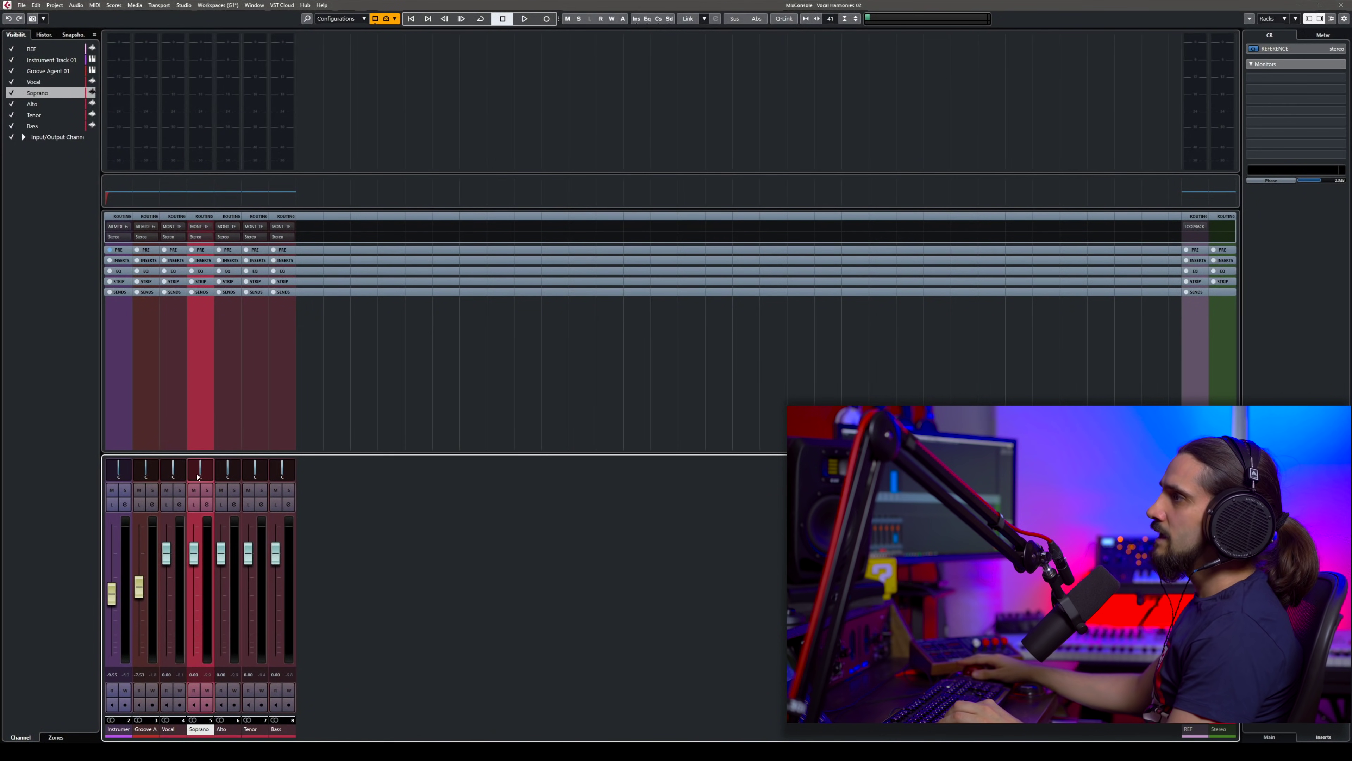
pyautogui.moveTo(199, 471); pyautogui.dragTo(295, 472)
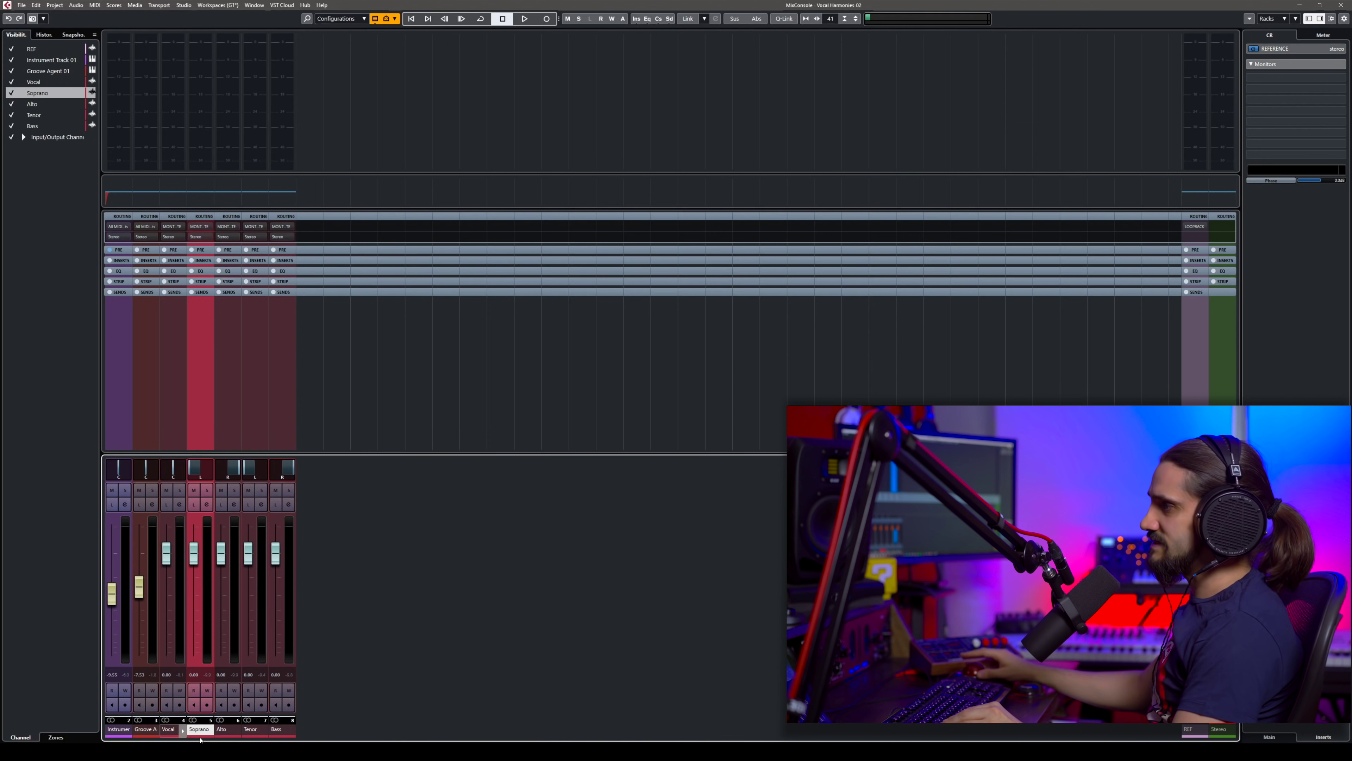
pyautogui.keyDown('shift'); pyautogui.click(277, 728); pyautogui.keyUp('shift')
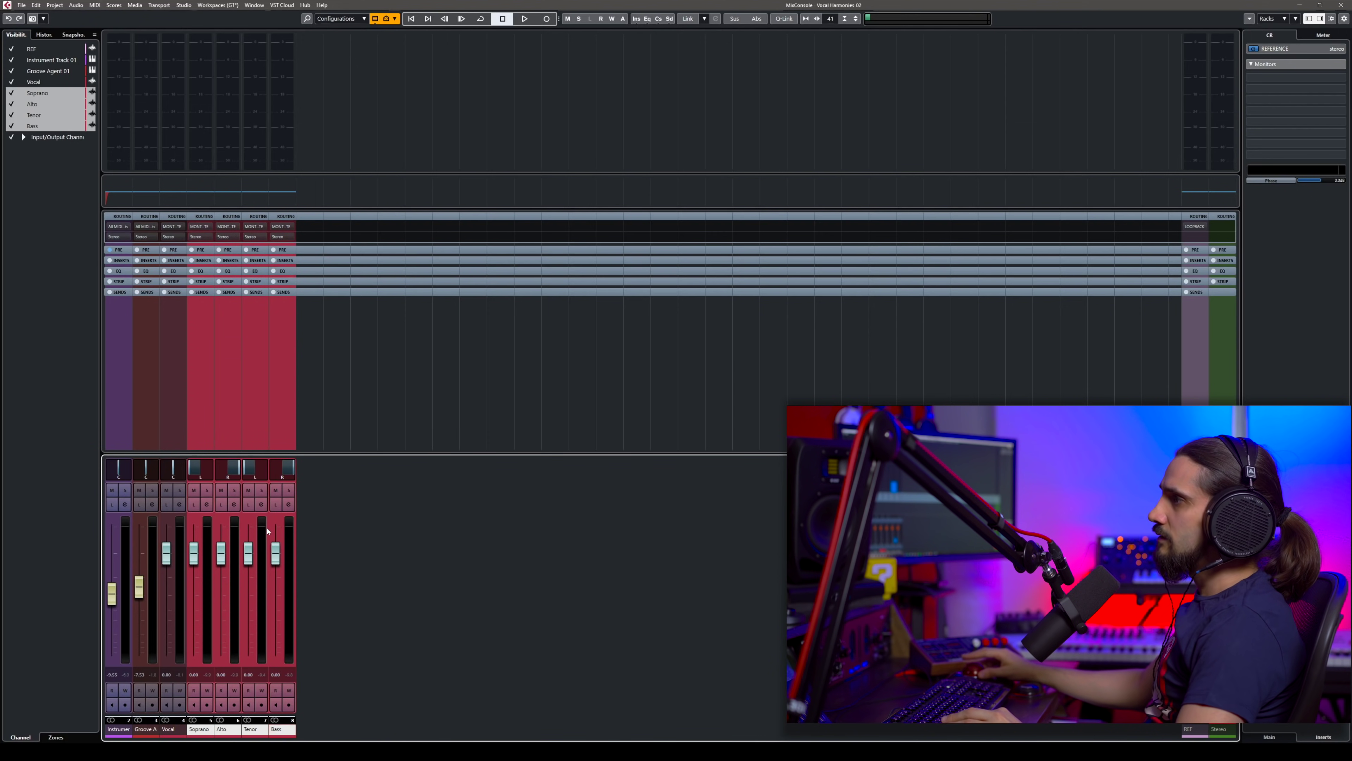
pyautogui.moveTo(276, 554); pyautogui.dragTo(267, 577)
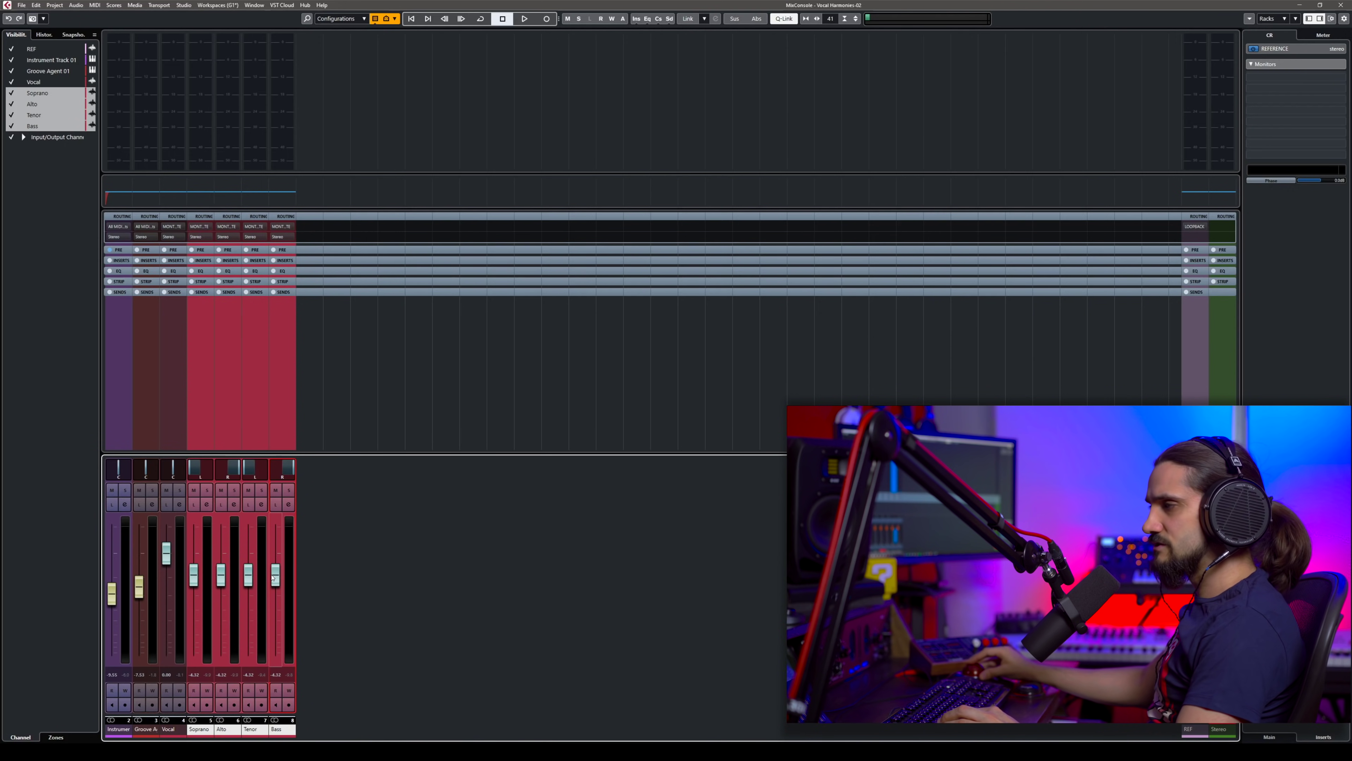
pyautogui.press('F3')
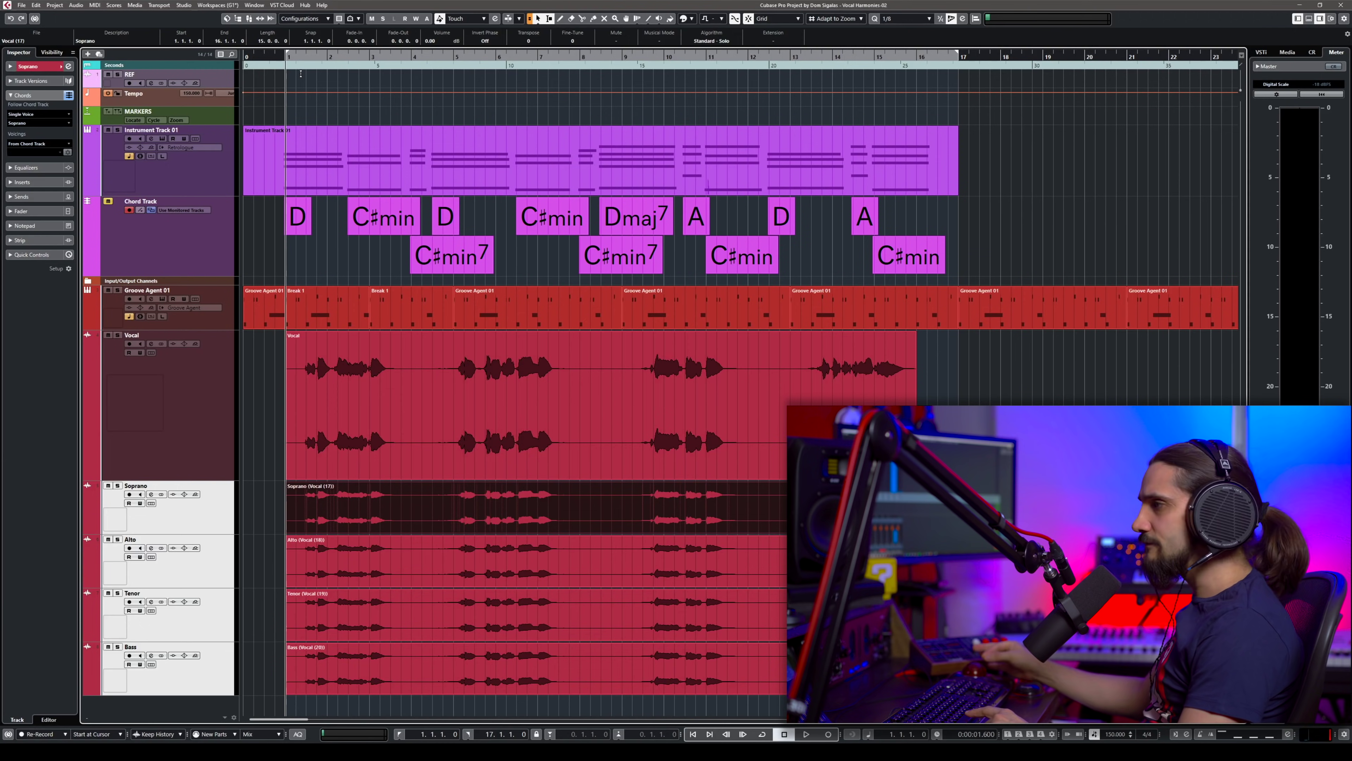
# - Play the harmonies with the lead vocal from bar 1, and select only the Soprano track
pyautogui.press('space')
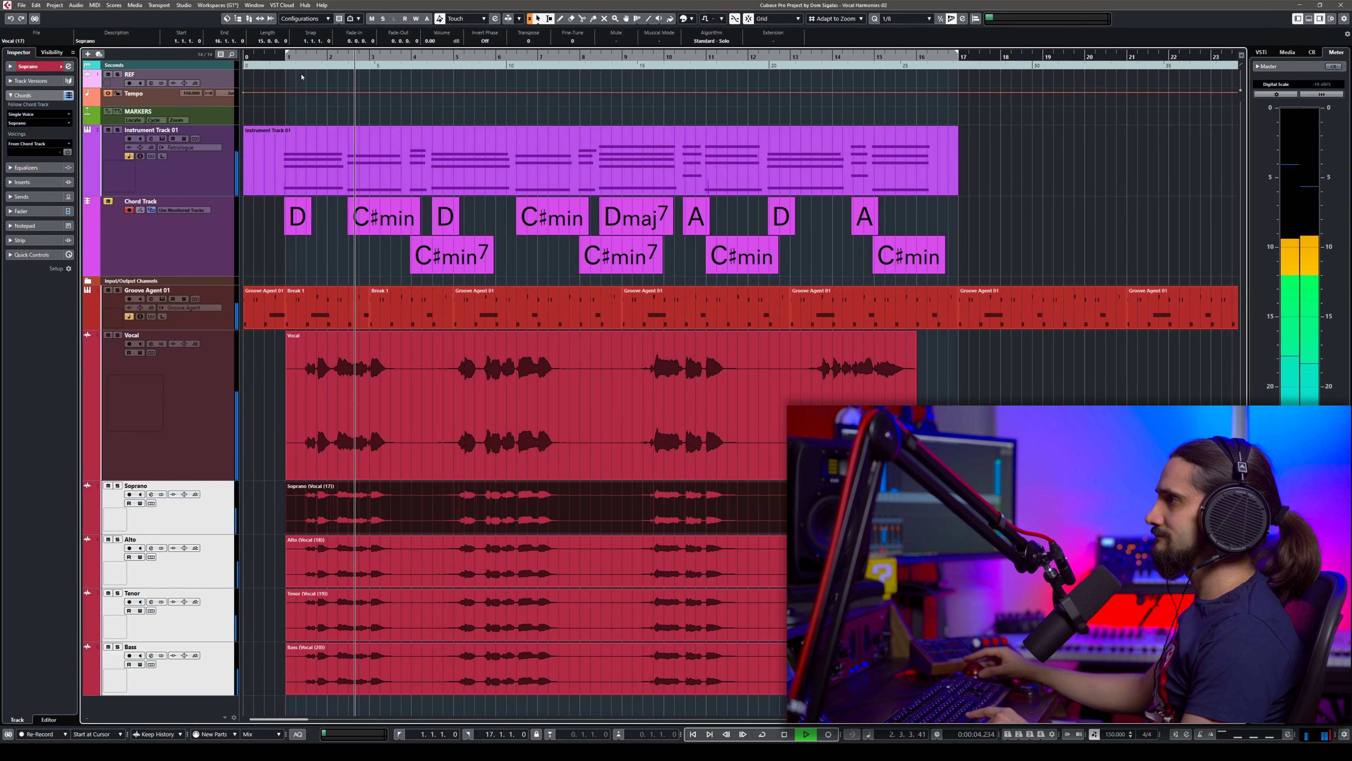
pyautogui.press('space')
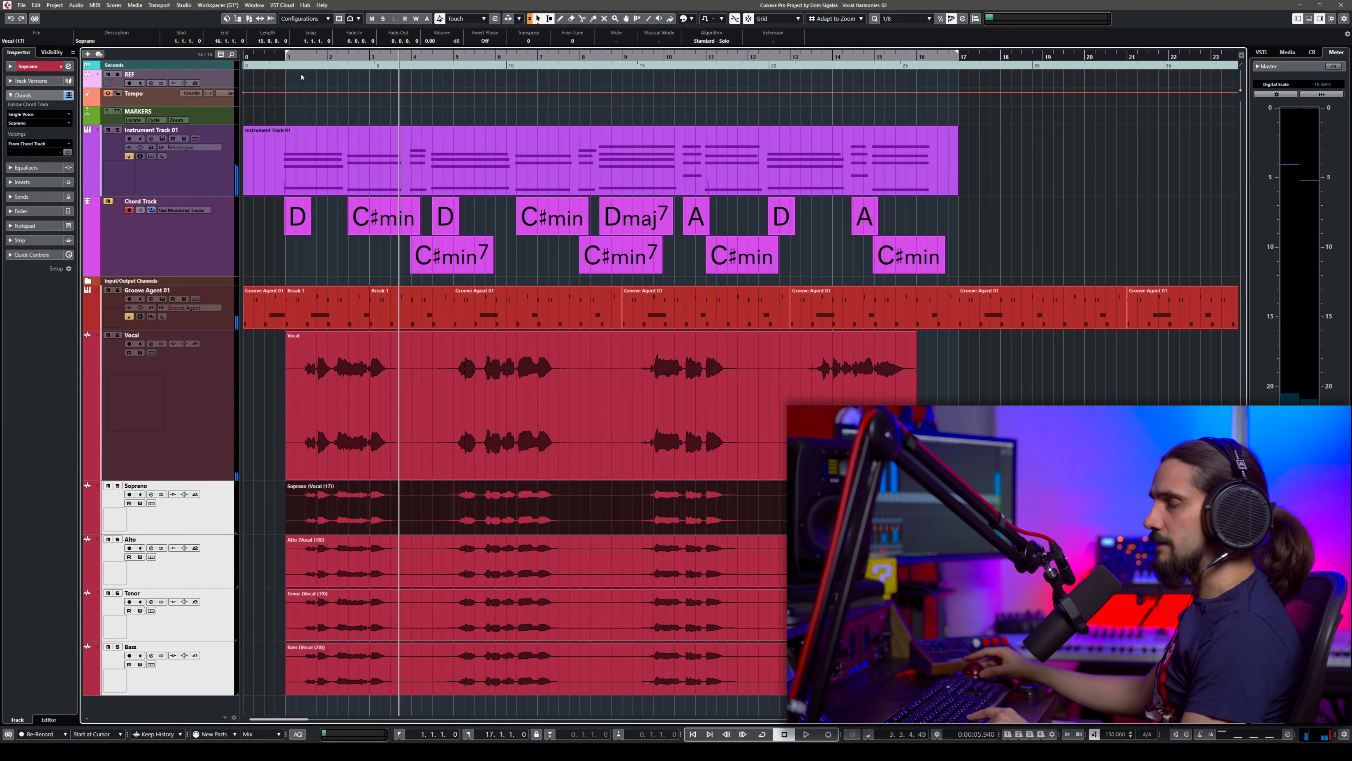
pyautogui.press('KP_0')
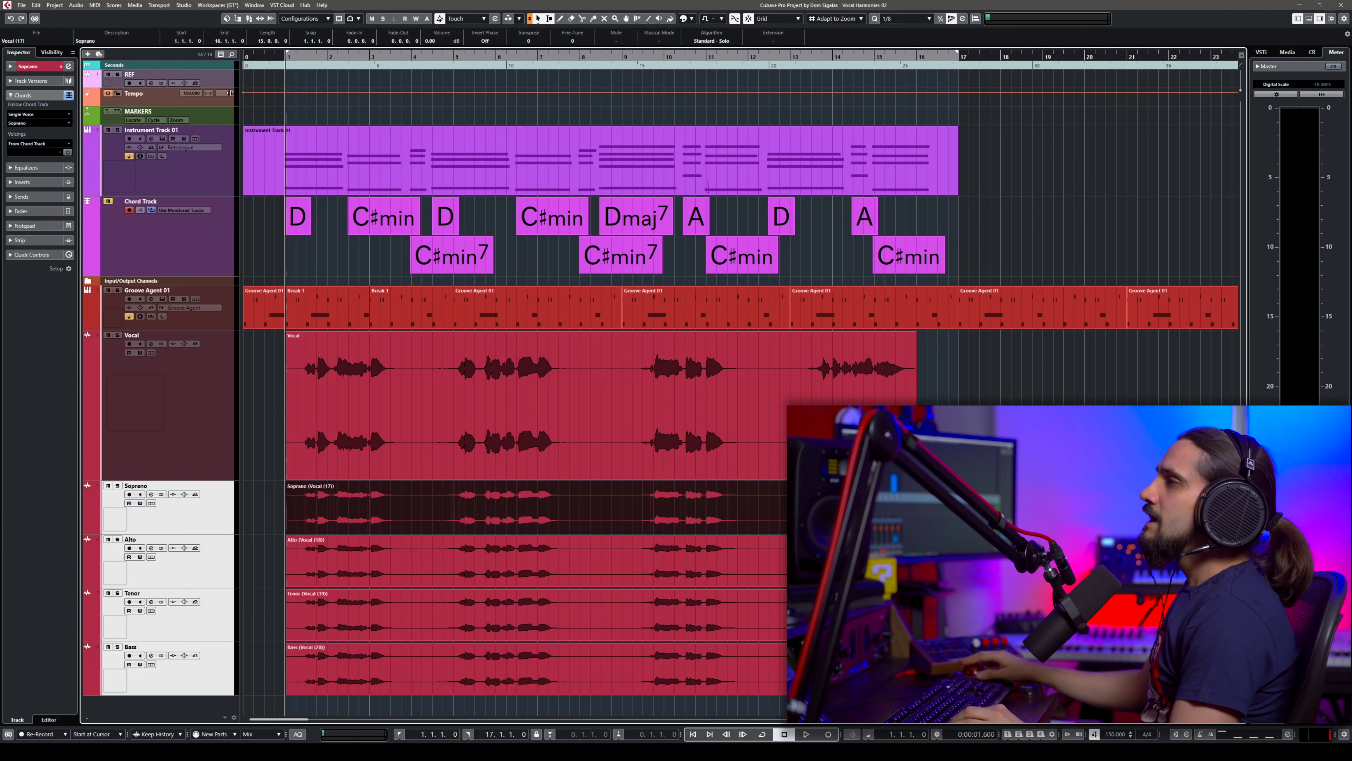
pyautogui.click(191, 520)
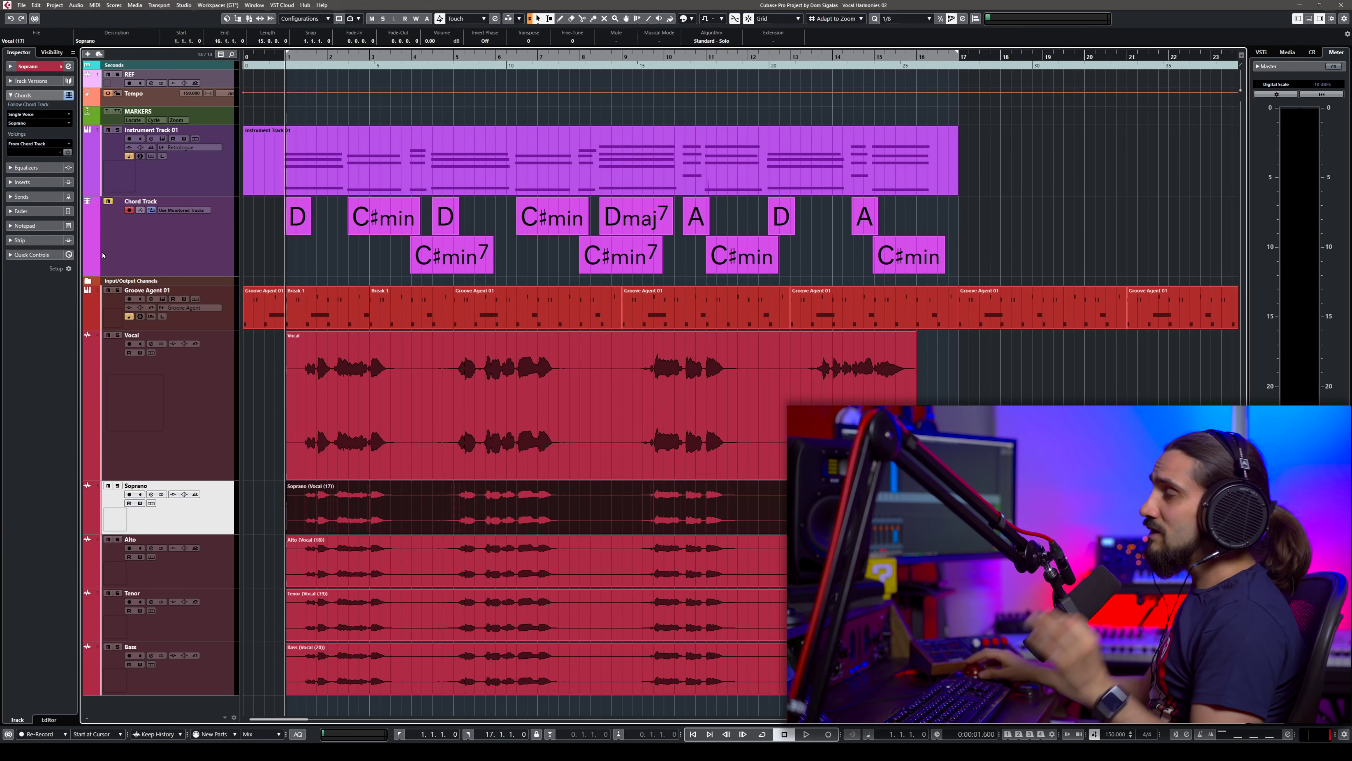
# - Set the track delay to 25 ms on the Soprano track and 35 ms on the Alto track
pyautogui.click(35, 68)
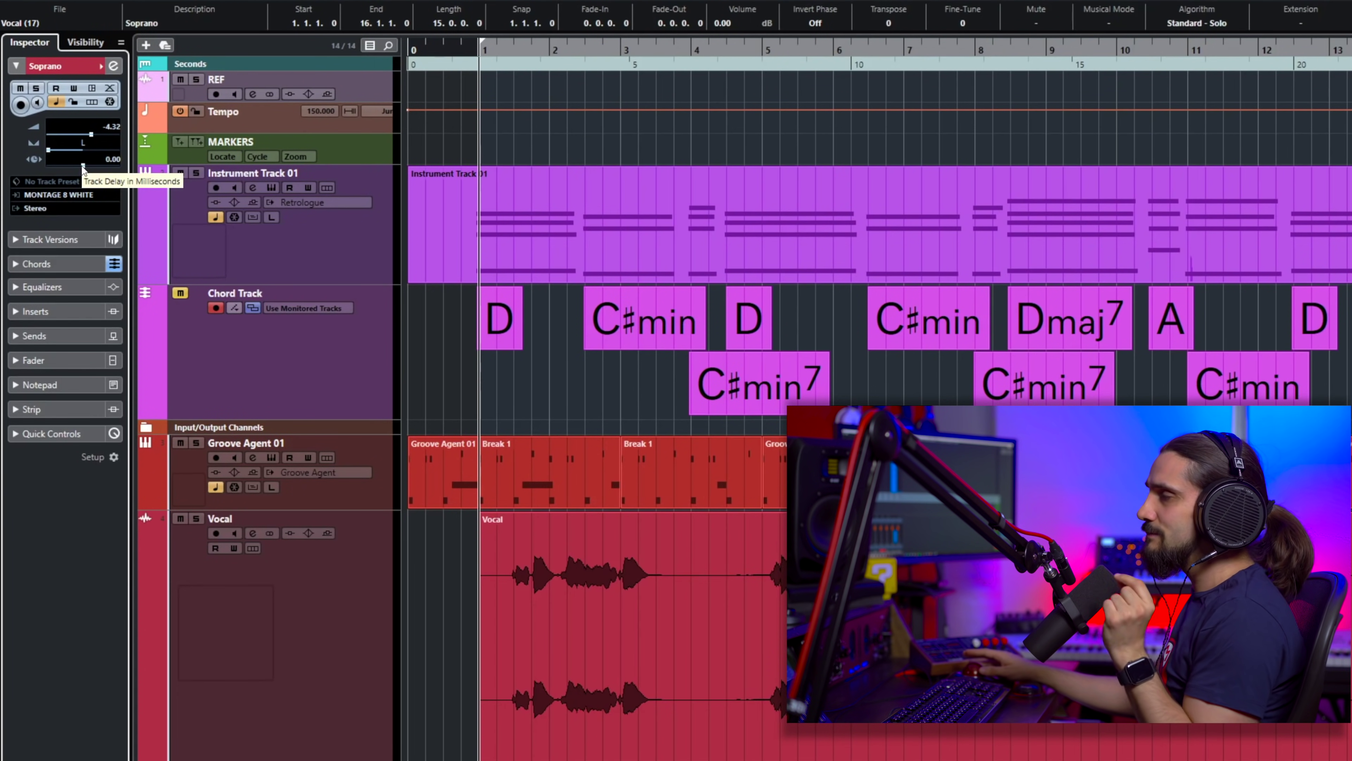
pyautogui.doubleClick(110, 157)
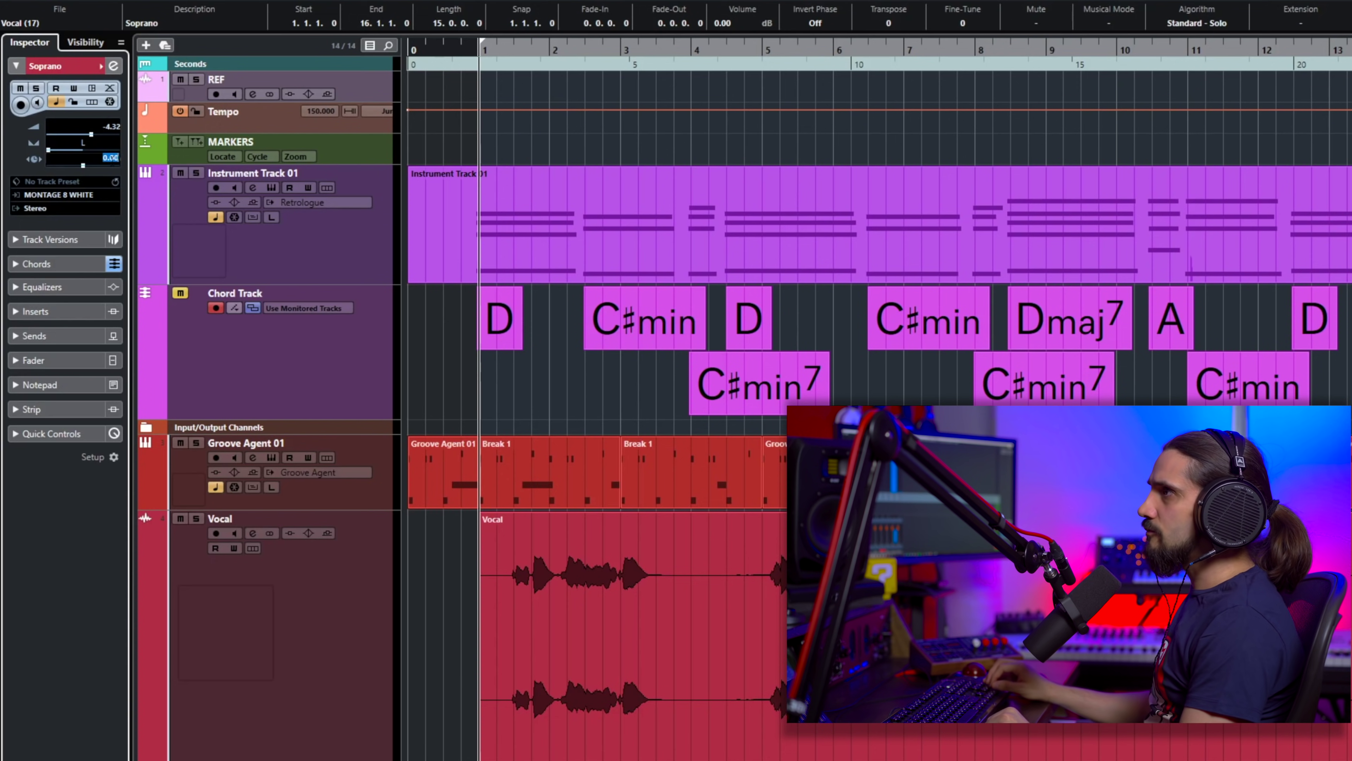
pyautogui.write('25')
pyautogui.press('Return')
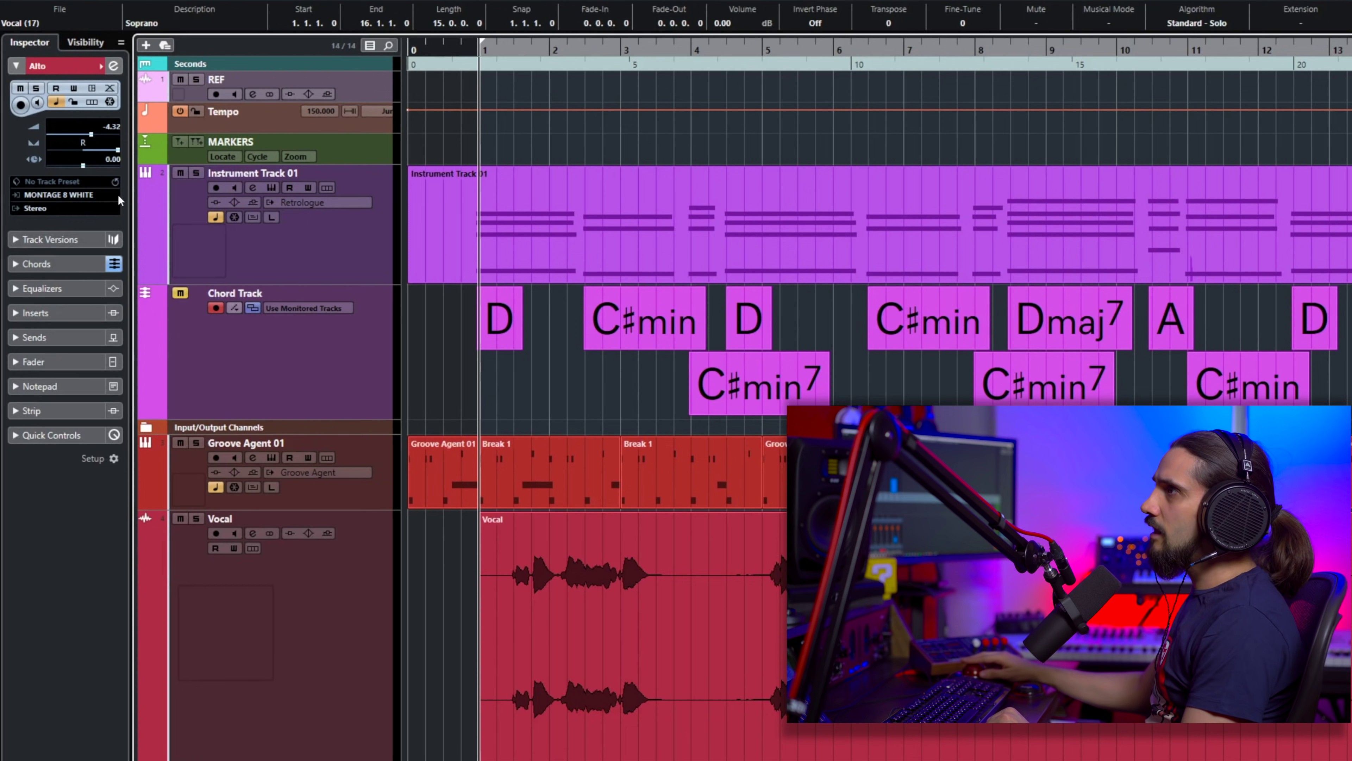
pyautogui.doubleClick(111, 157)
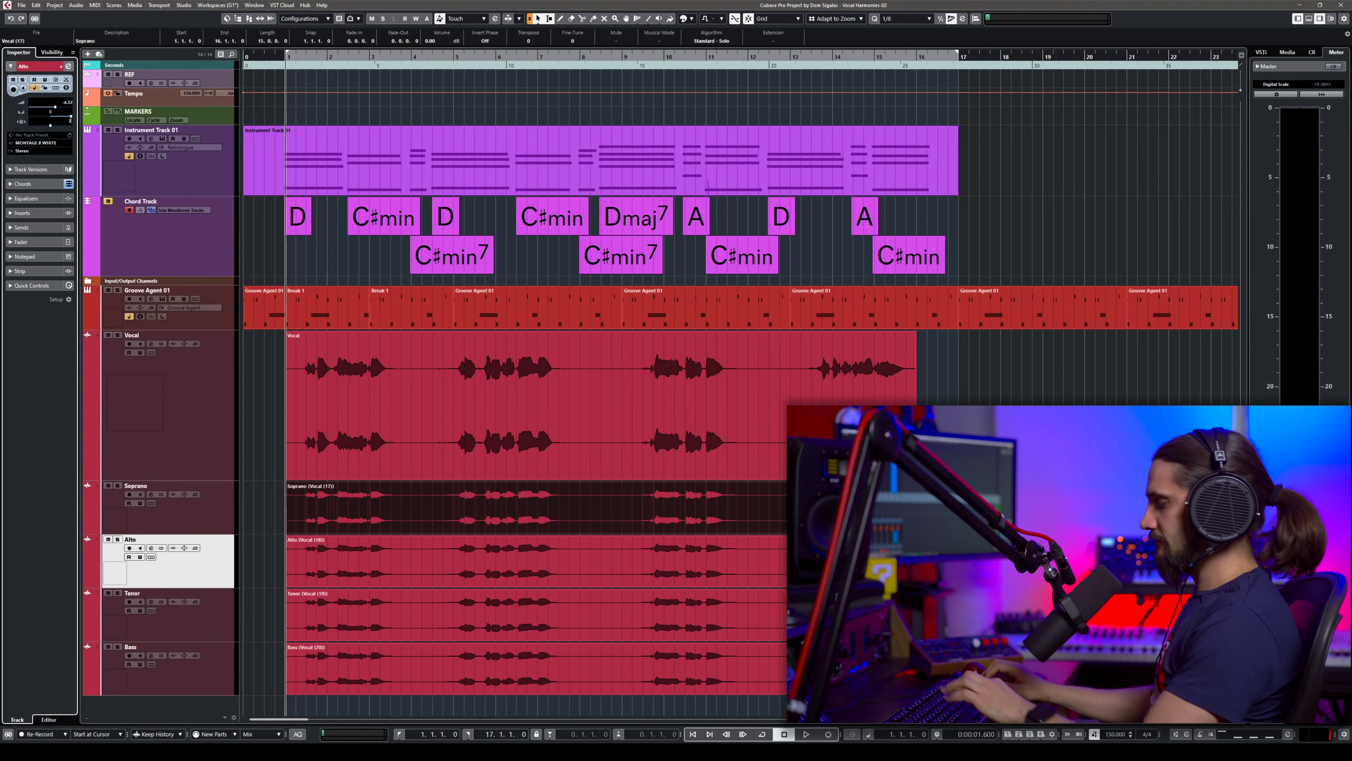
pyautogui.write('35')
pyautogui.press('Return')
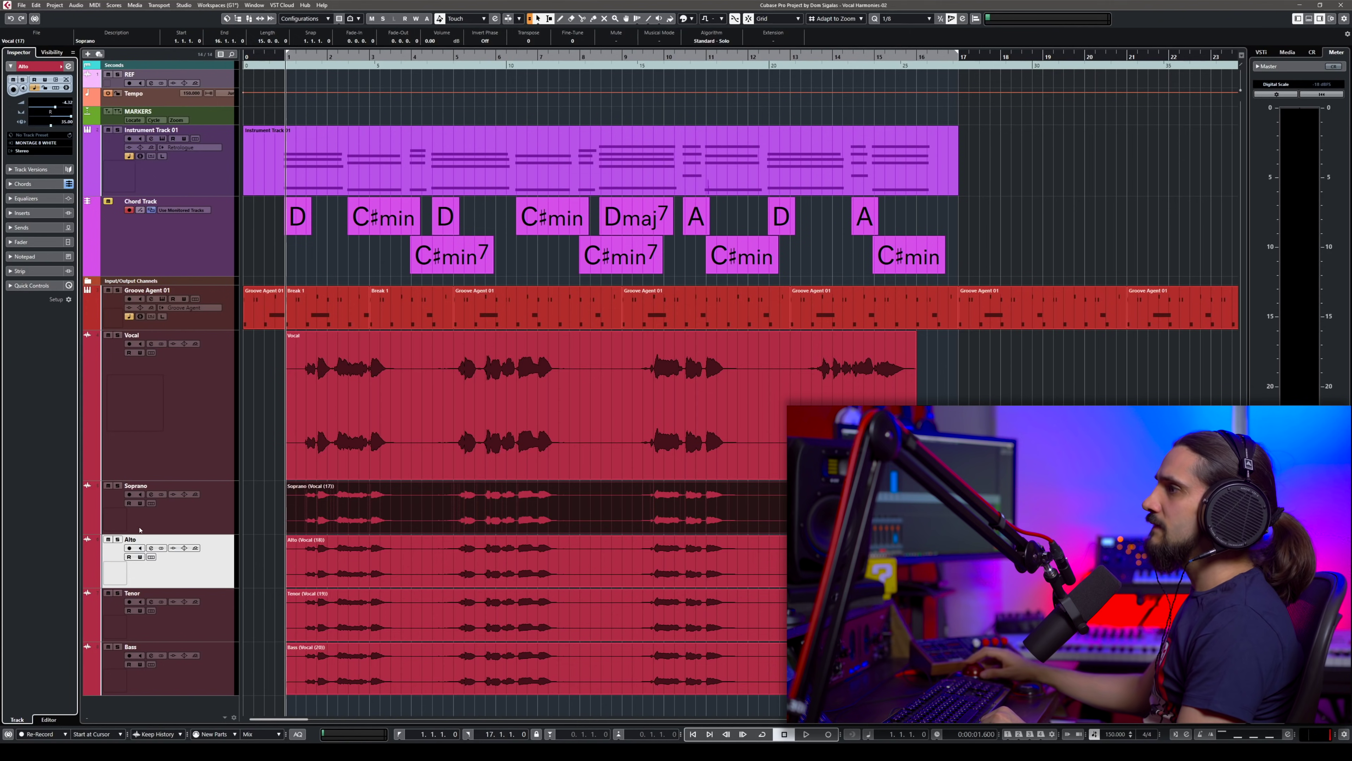
# - Set the track delay to 45 ms on the Tenor track and 21 ms on the Bass track
pyautogui.press('Down')
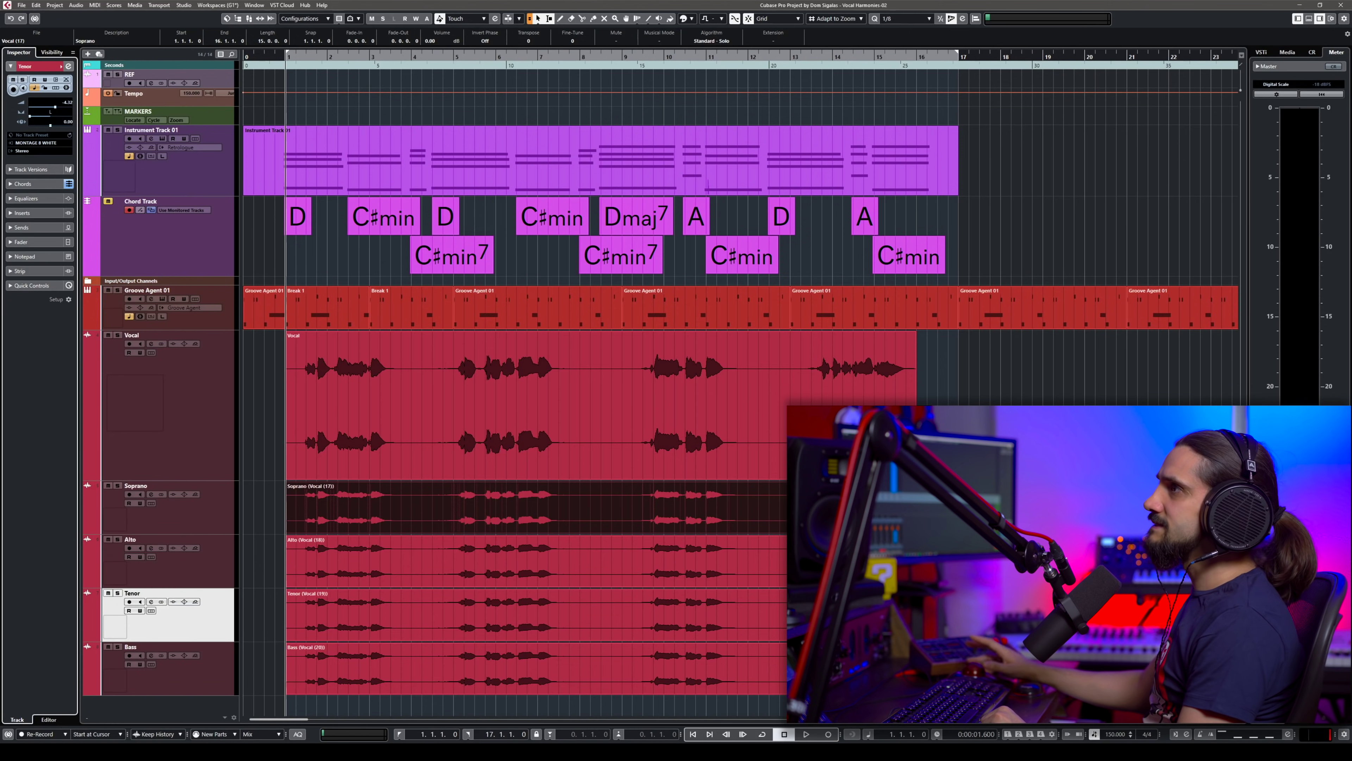
pyautogui.write('20')
pyautogui.press('Return')
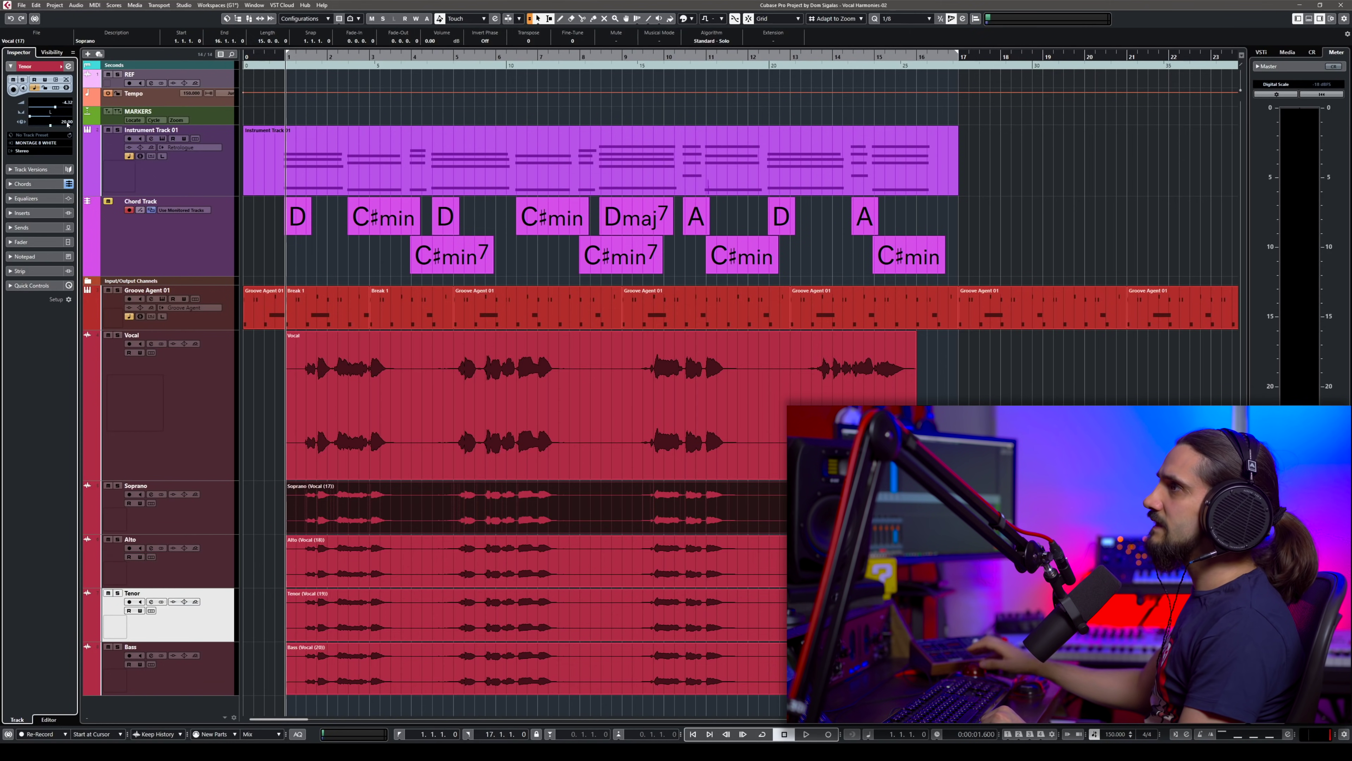
pyautogui.click(61, 125)
pyautogui.write('45')
pyautogui.press('Return')
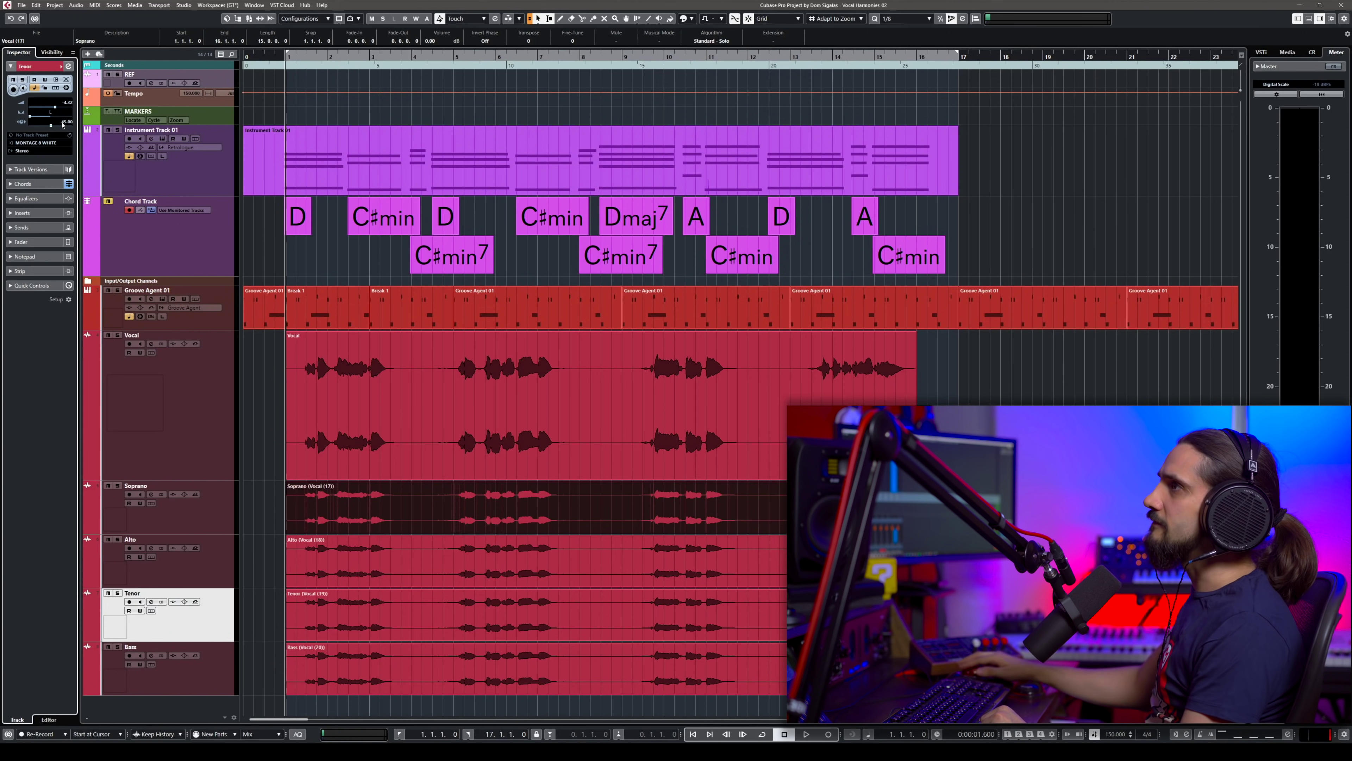
pyautogui.press('Down')
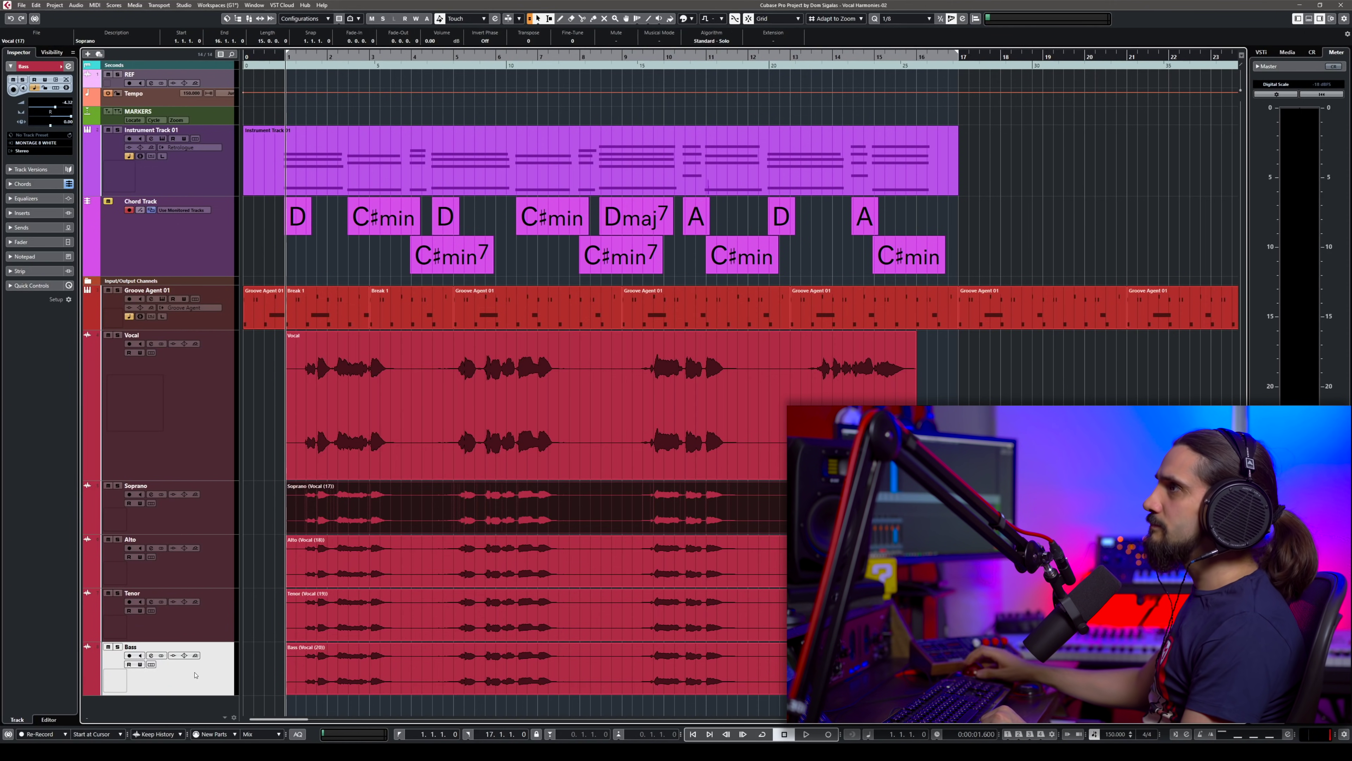
pyautogui.click(68, 122)
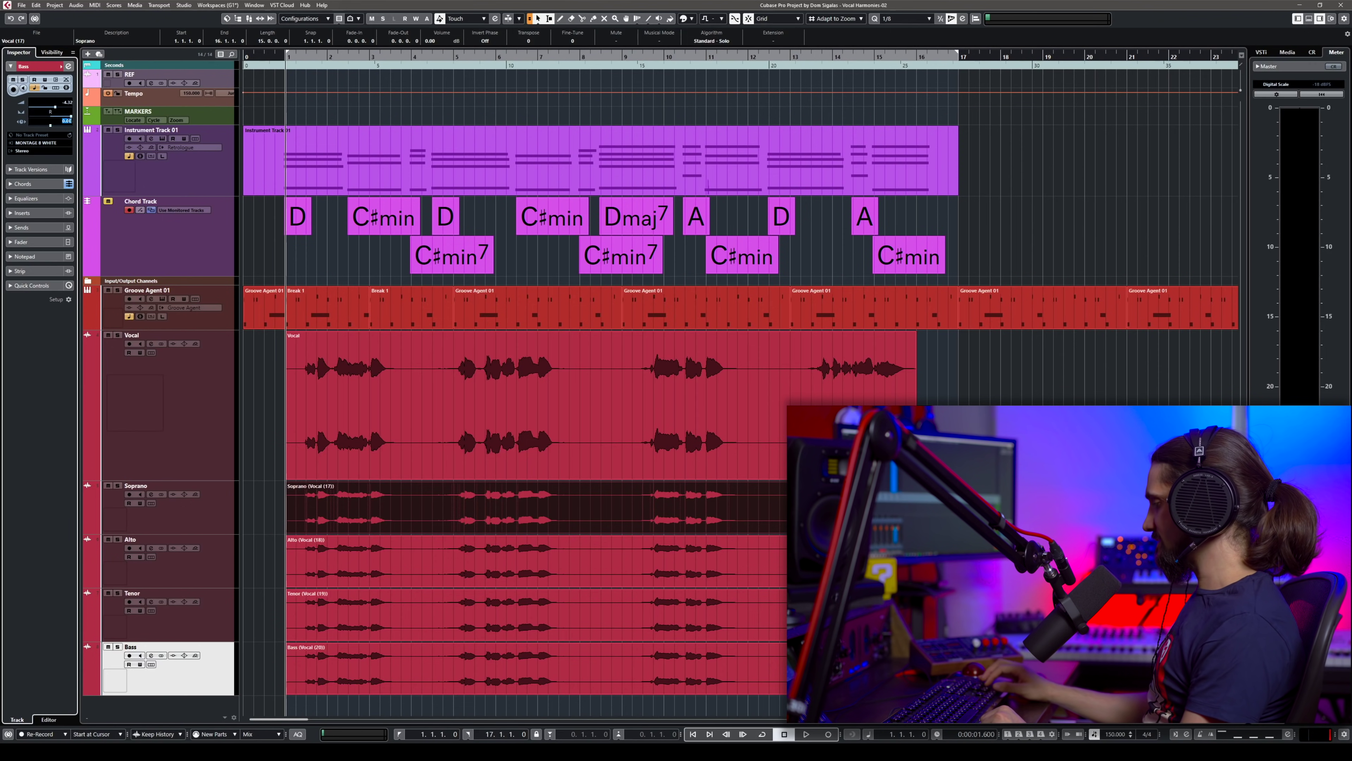
pyautogui.write('21')
pyautogui.press('Return')
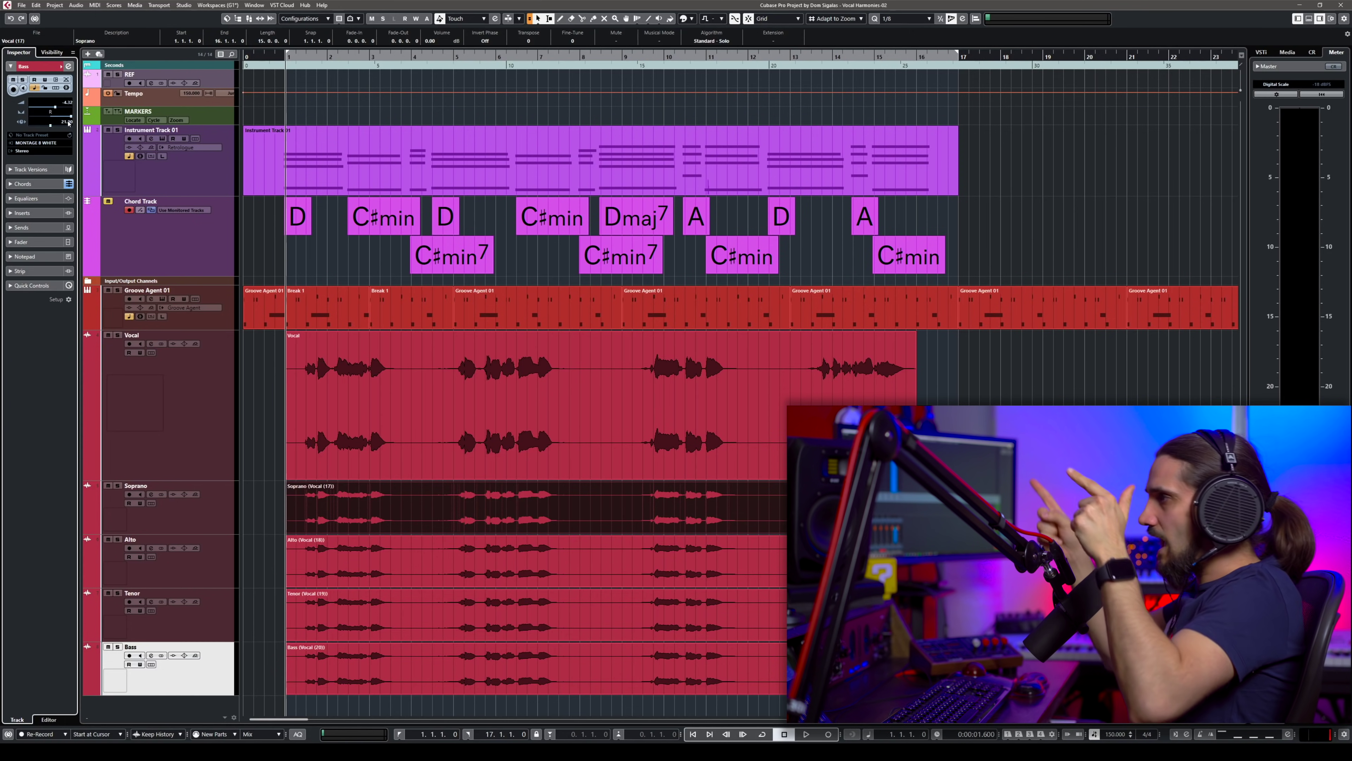
# - Play the delayed harmonies with the lead vocal from bar 1 and again from around bar 12
pyautogui.press('space')
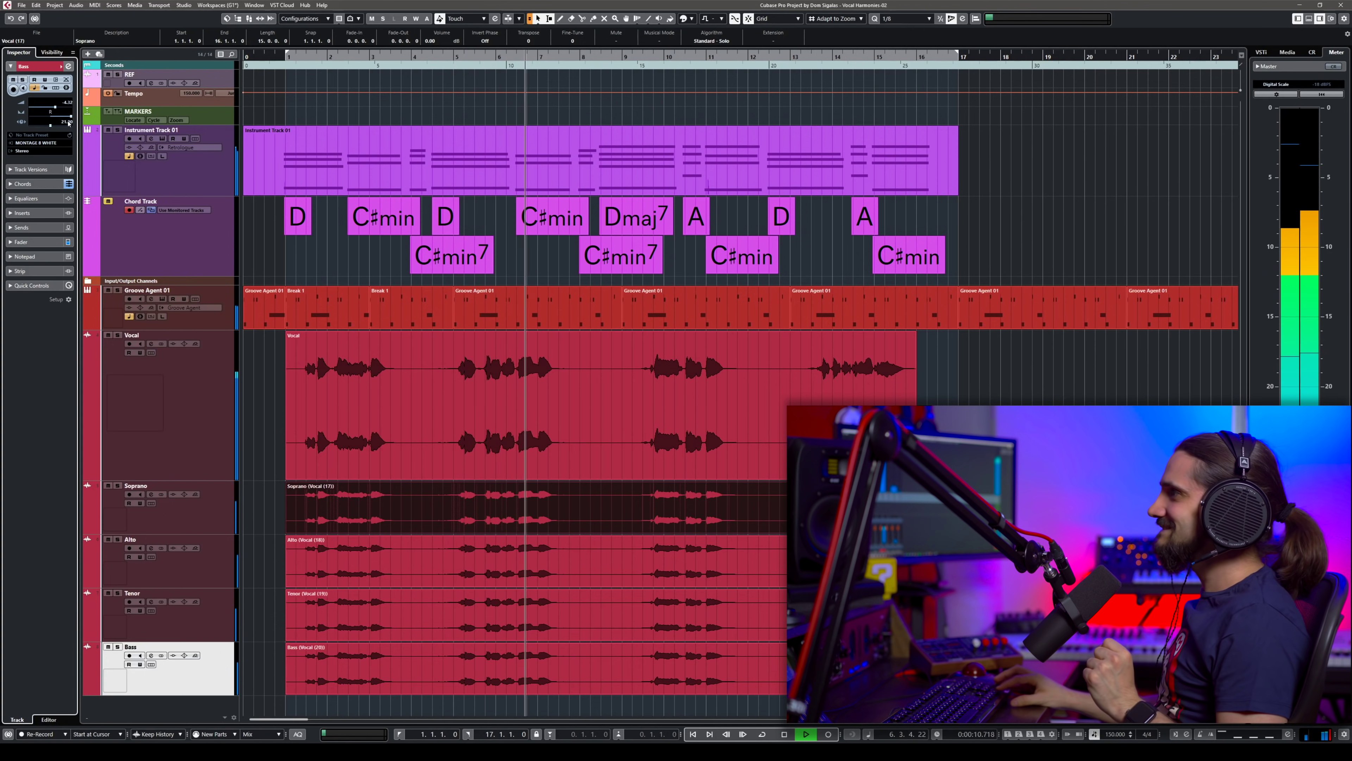
pyautogui.press('space')
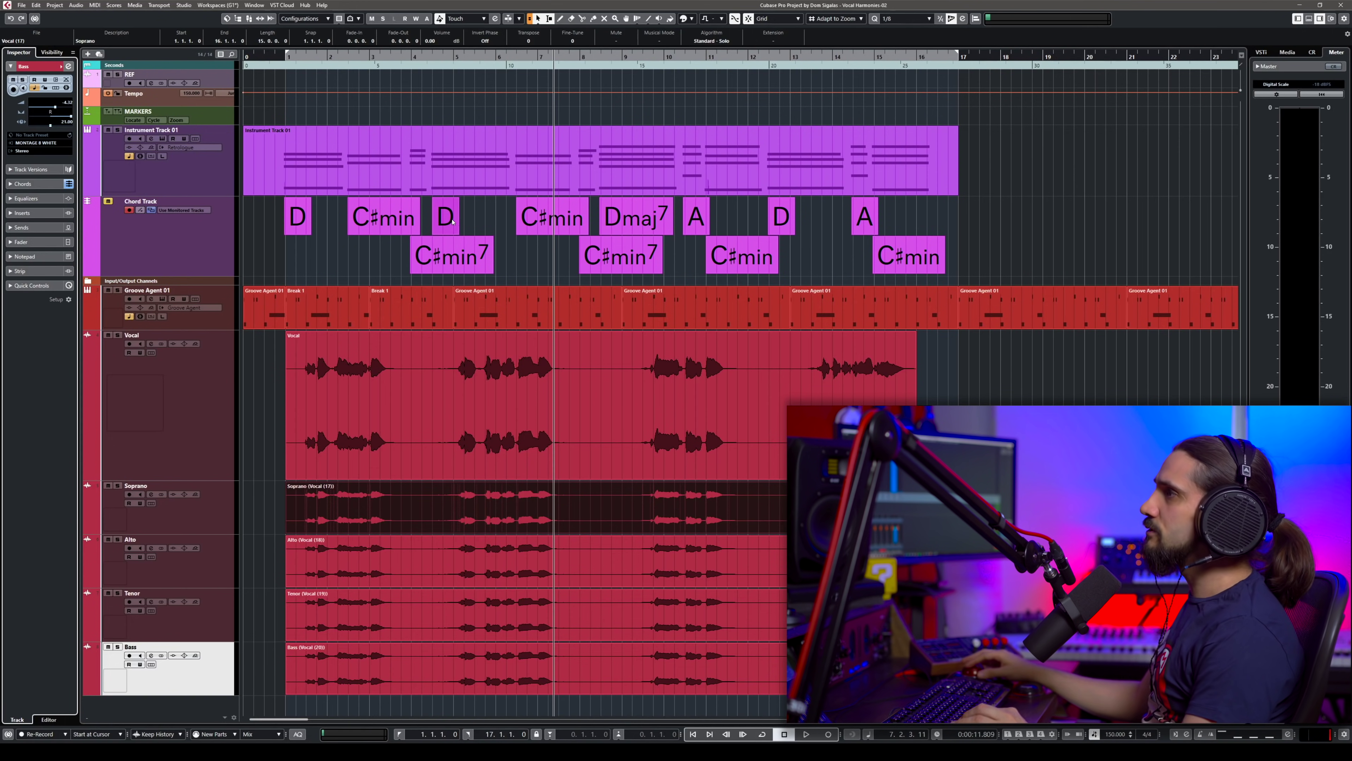
pyautogui.click(764, 58)
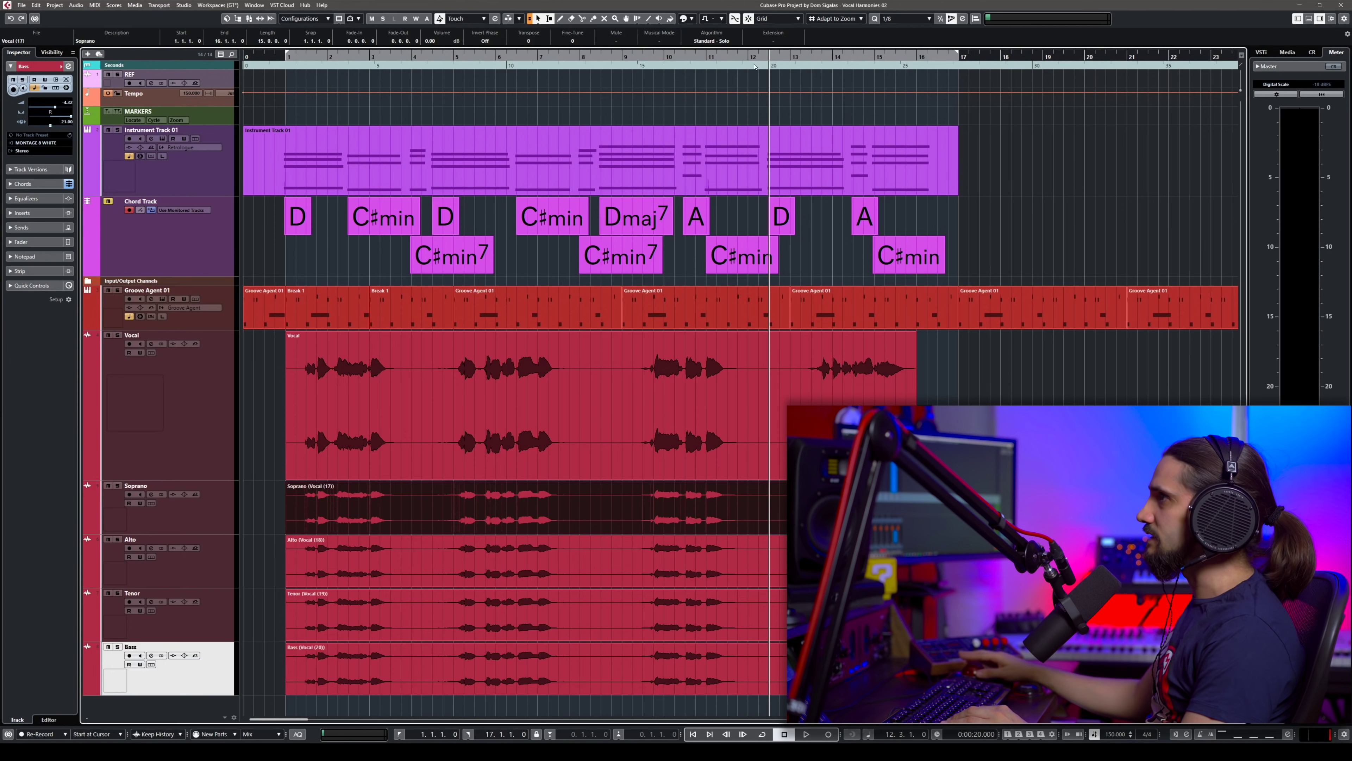
pyautogui.press('space')
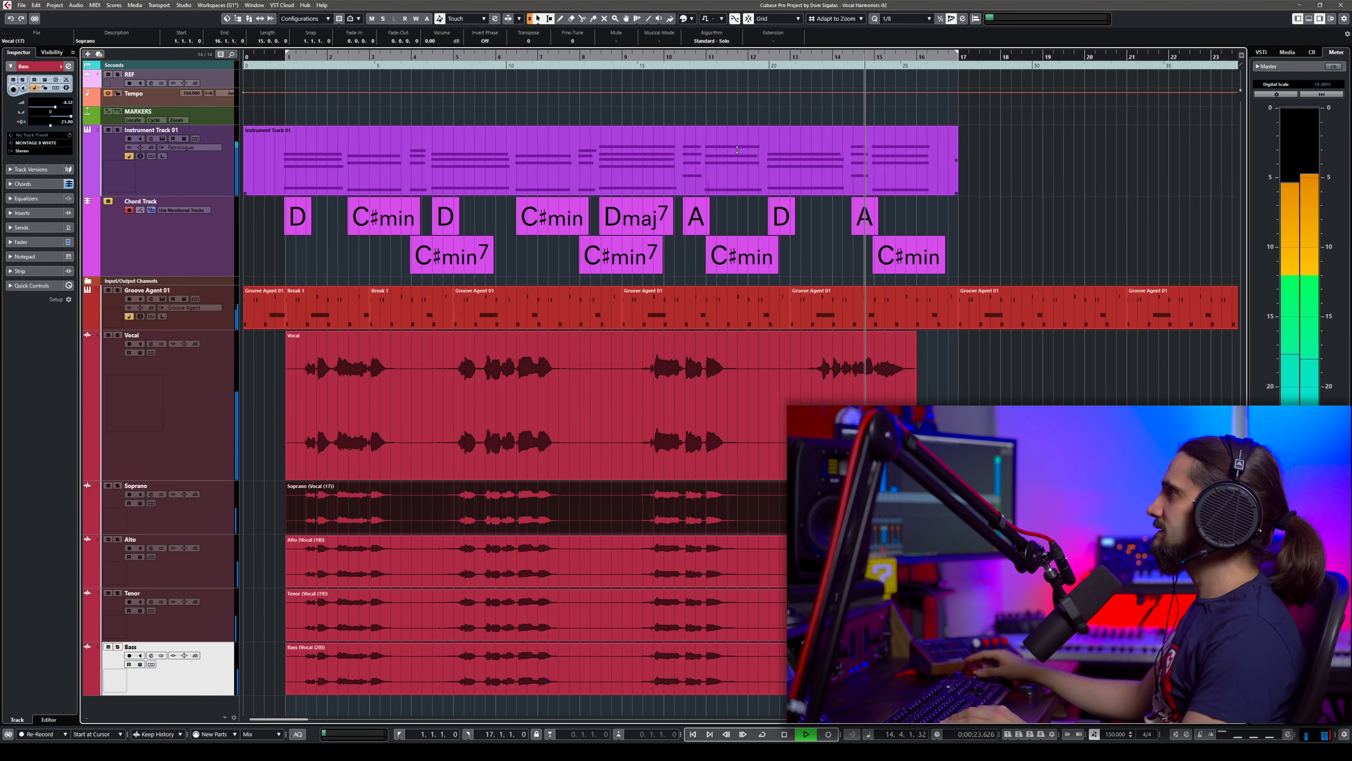
pyautogui.press('space')
# - Mute Instrument Track 01 and play the last vocal phrase from bar 14
pyautogui.click(108, 130)
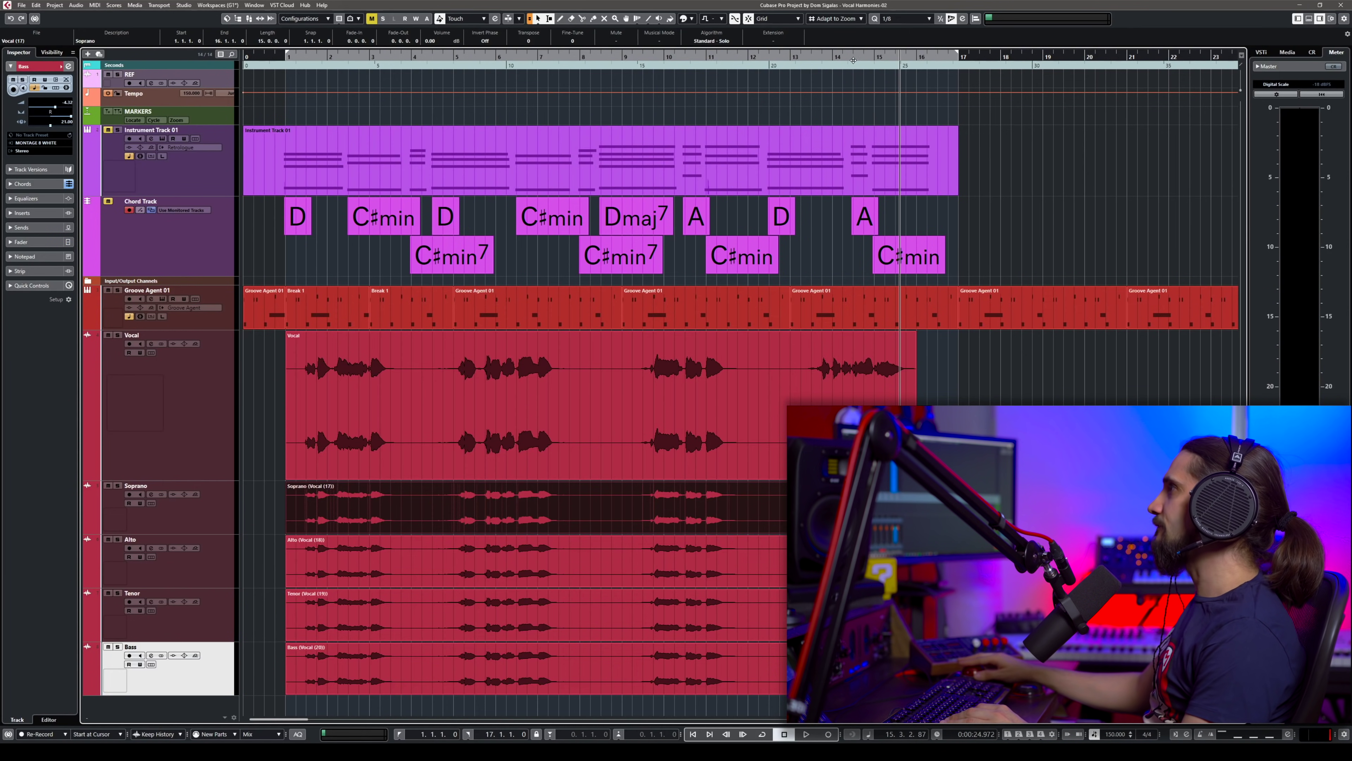
pyautogui.moveTo(849, 59); pyautogui.dragTo(845, 57)
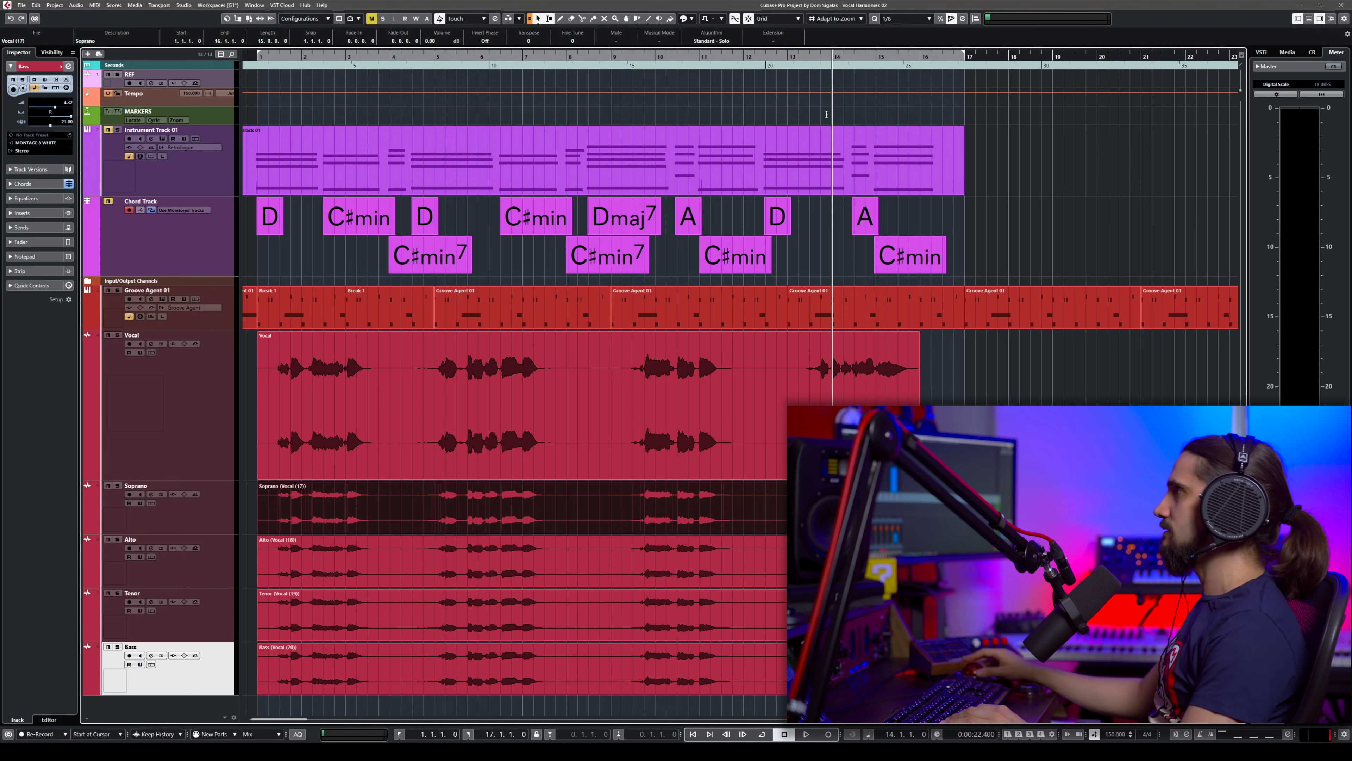
pyautogui.press('space')
pyautogui.press('space')
# - Change the A major chord event in bar 14 to E major and play the last vocal phrase
pyautogui.doubleClick(863, 225)
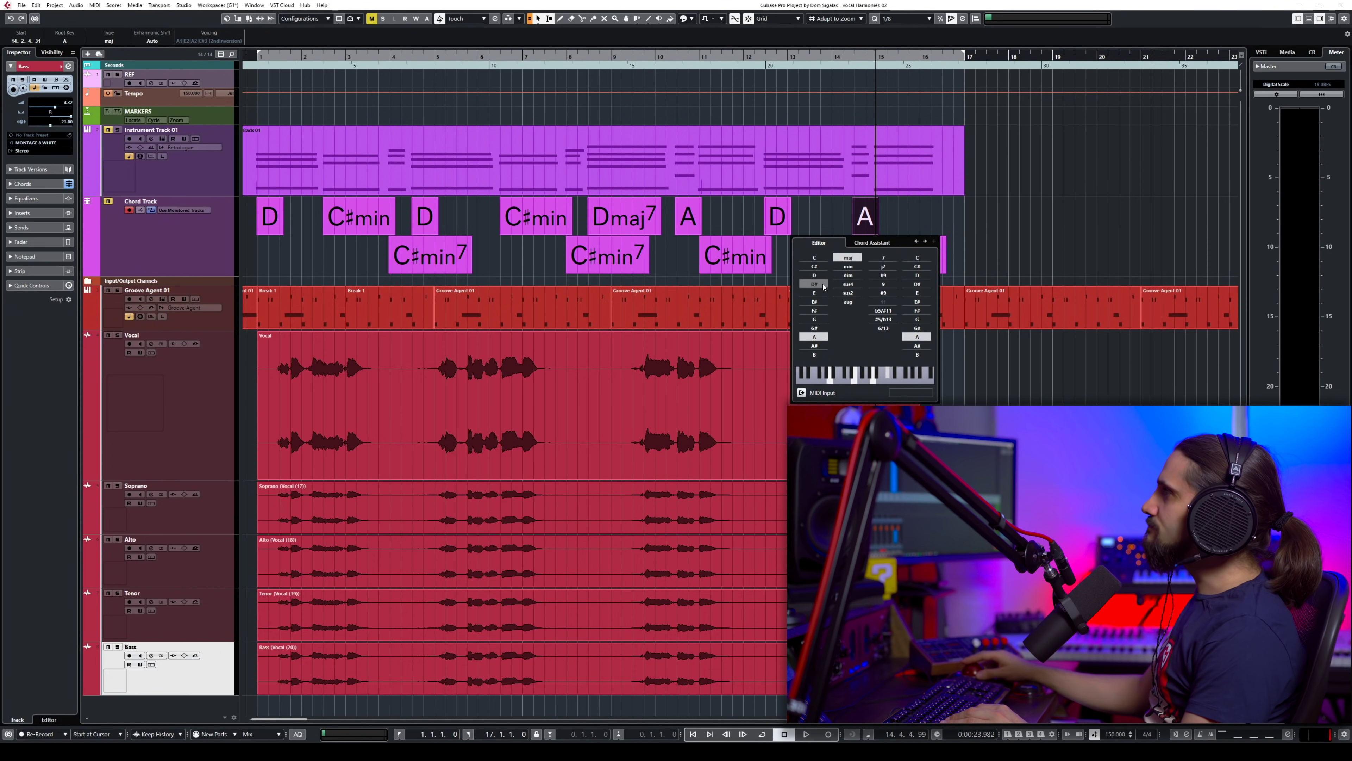
pyautogui.click(814, 293)
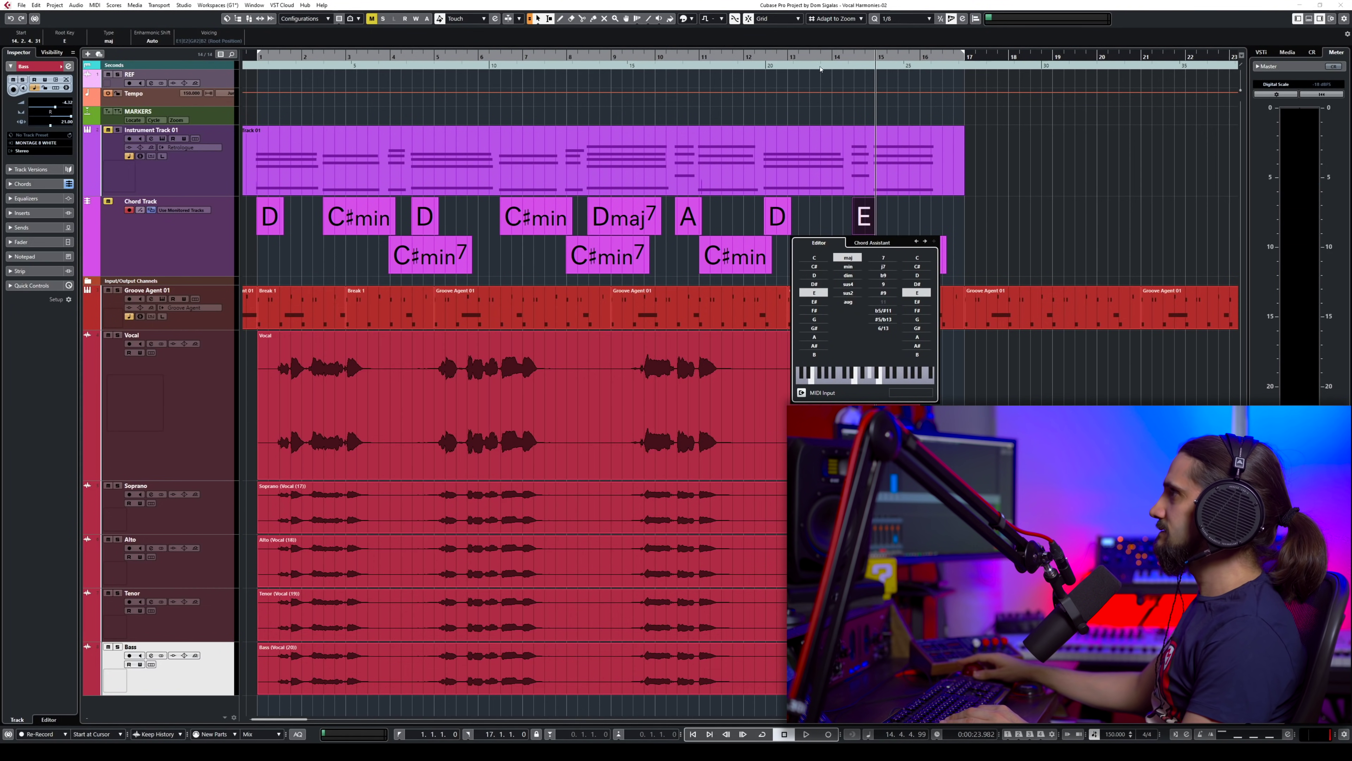
pyautogui.click(822, 55)
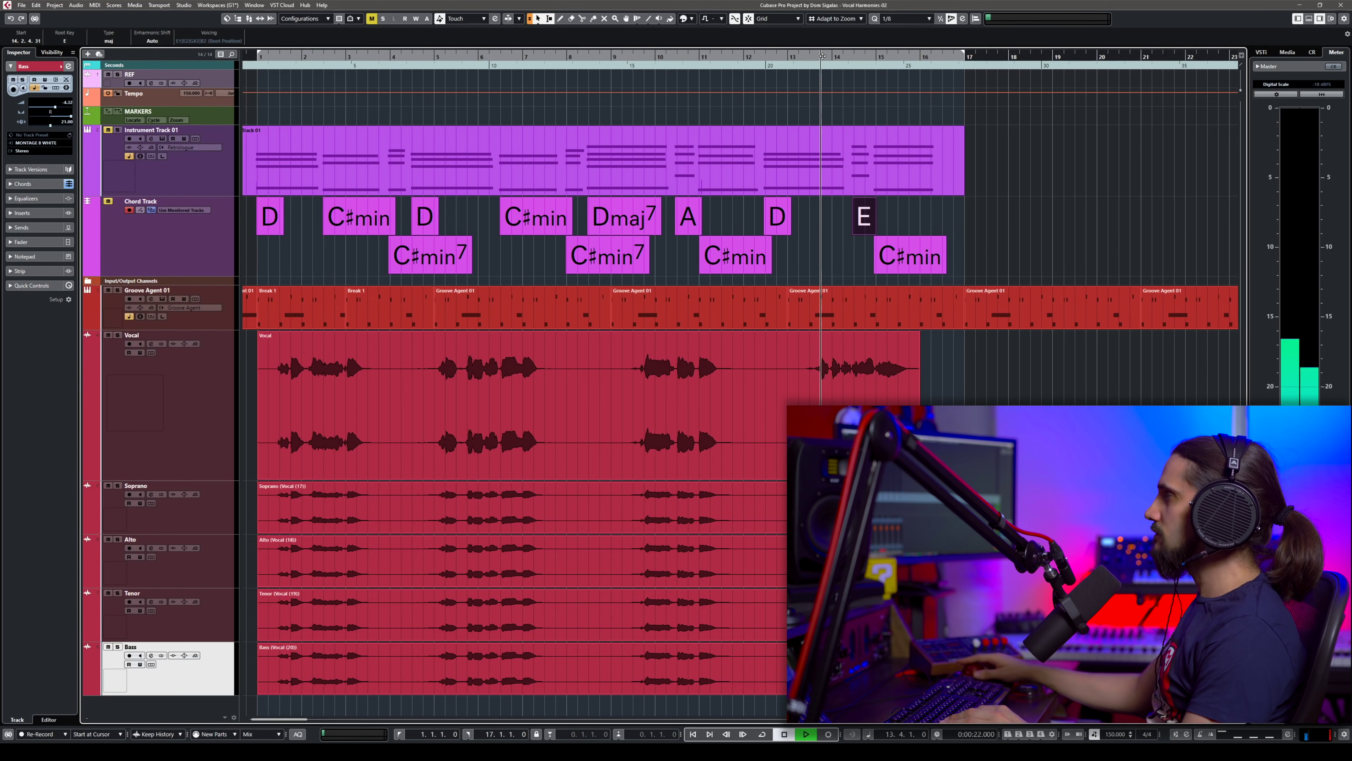
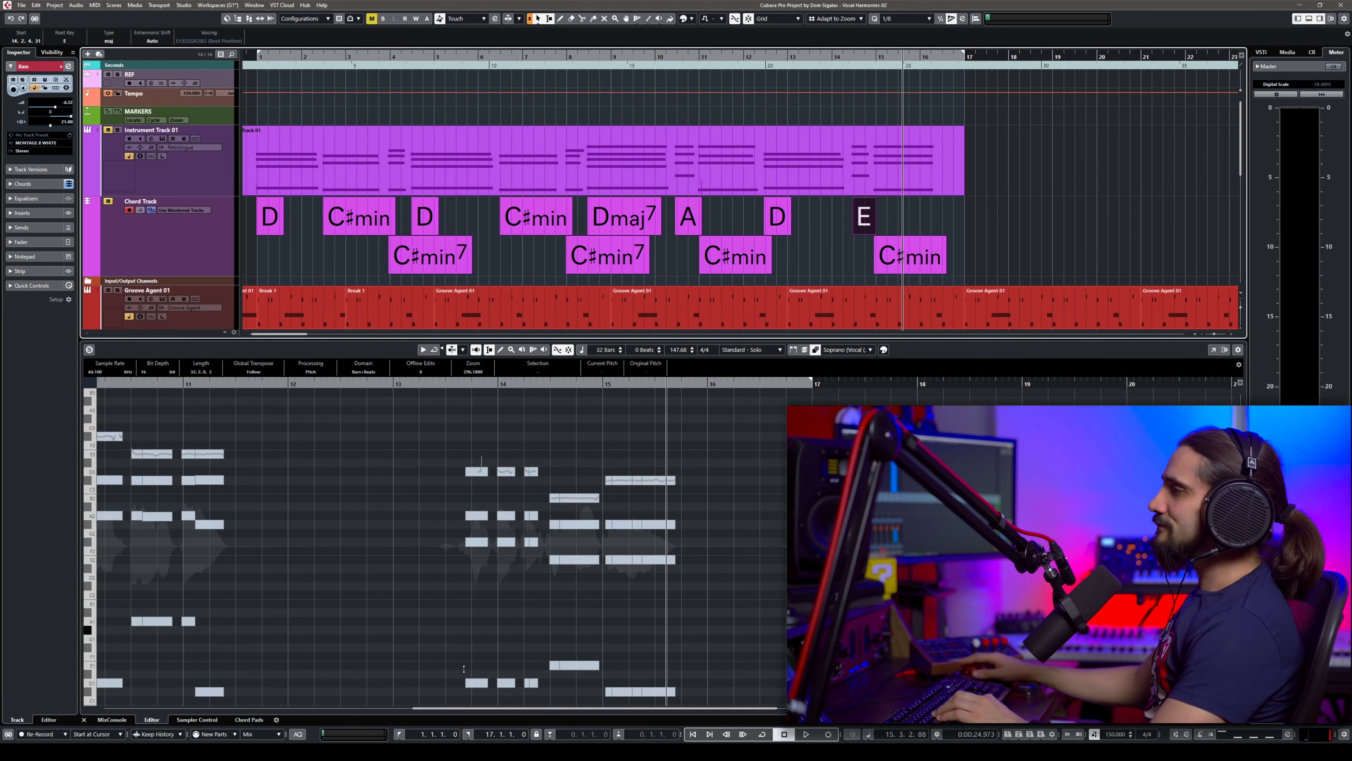
# - Play the first vocal phrase from bar 1 while viewing all harmony voices in the Sample Editor
pyautogui.press('g')
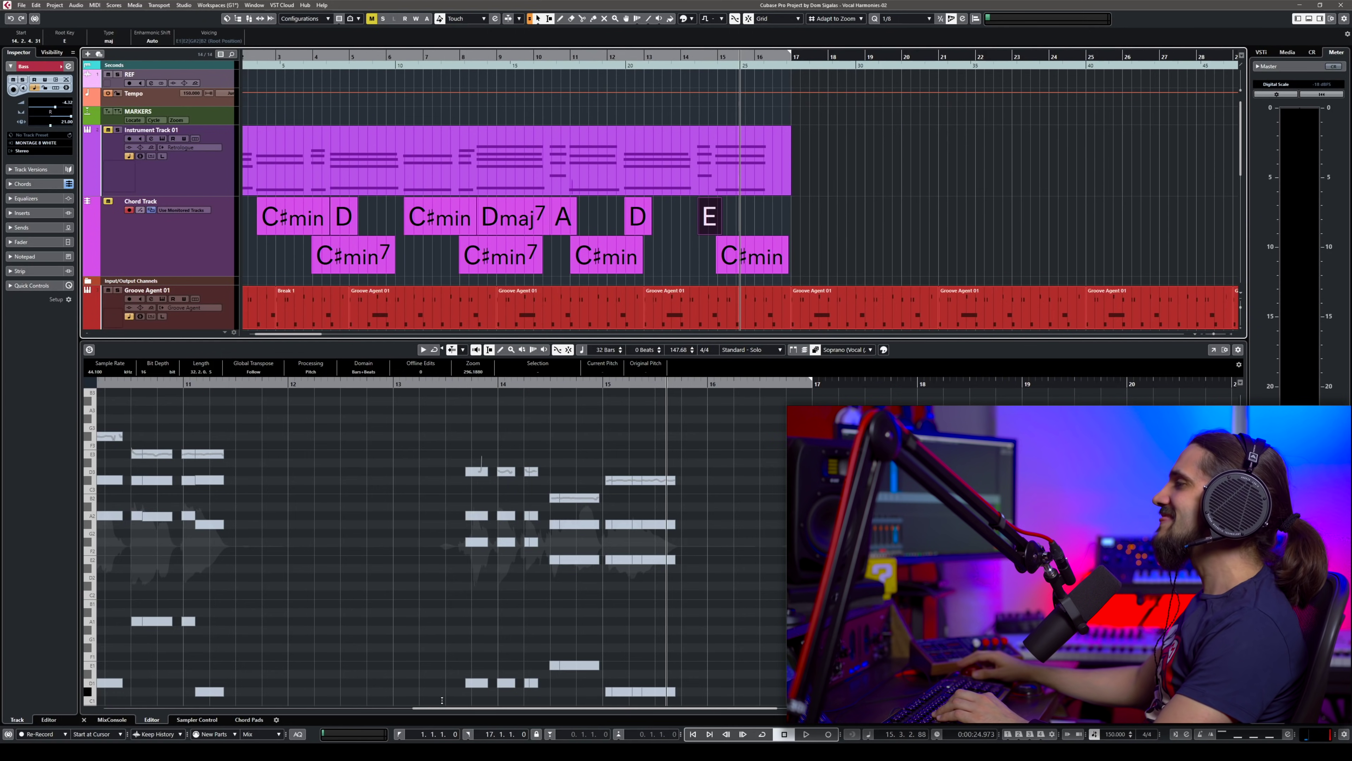
pyautogui.moveTo(467, 710); pyautogui.dragTo(91, 697)
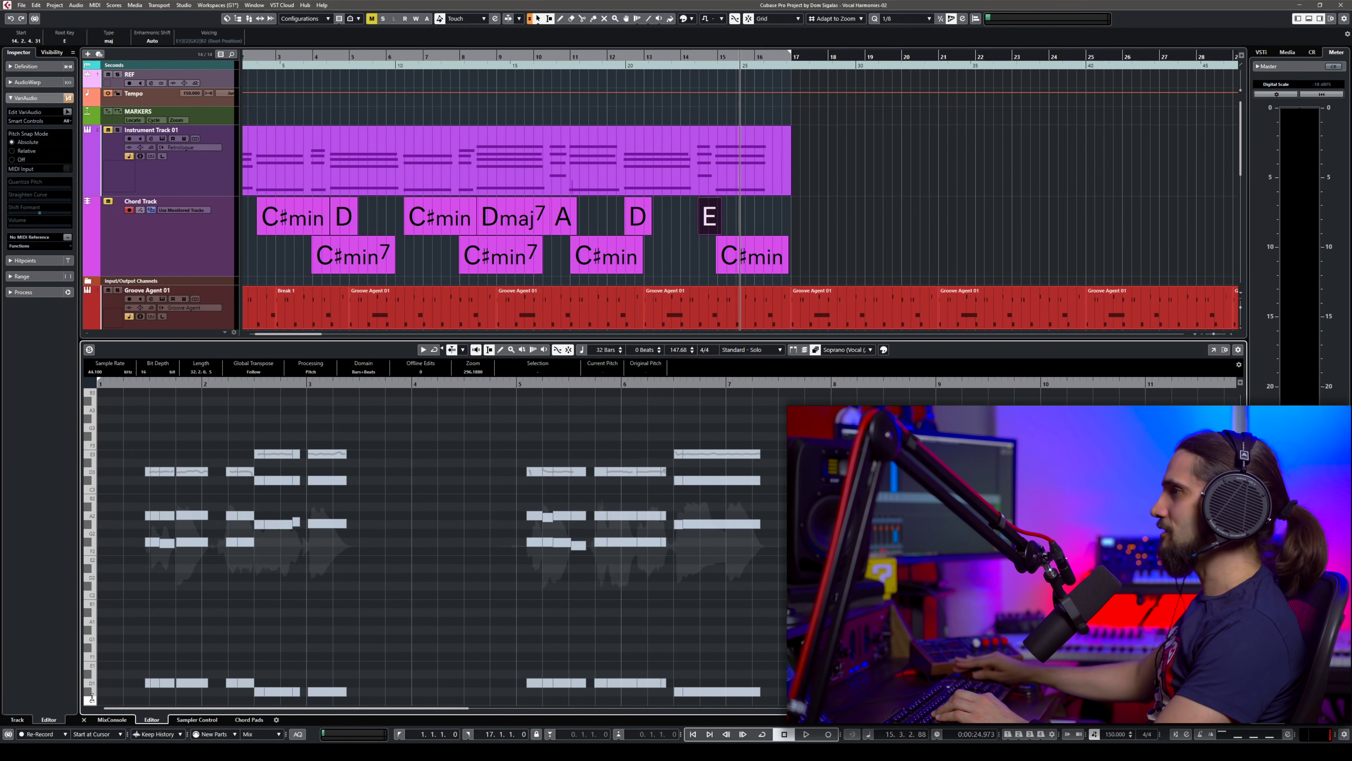
pyautogui.click(138, 382)
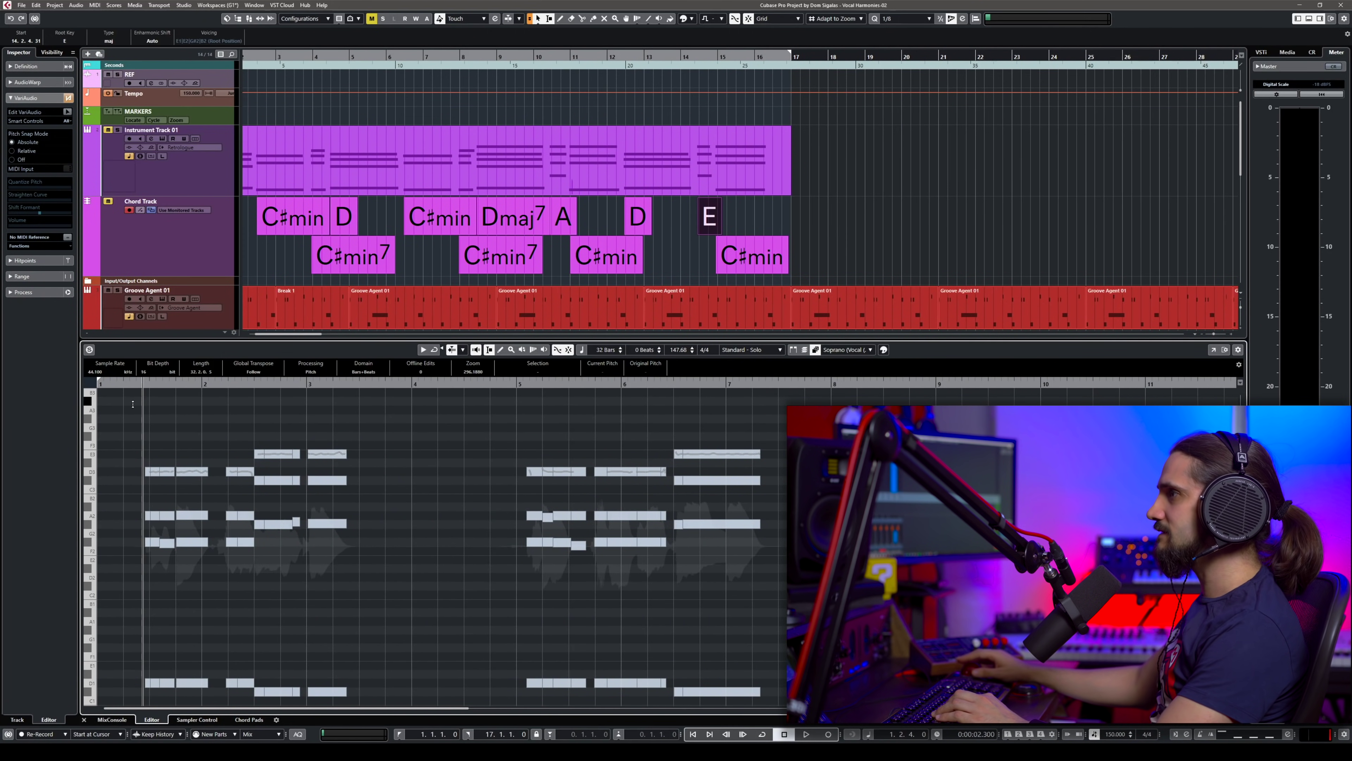
pyautogui.press('space')
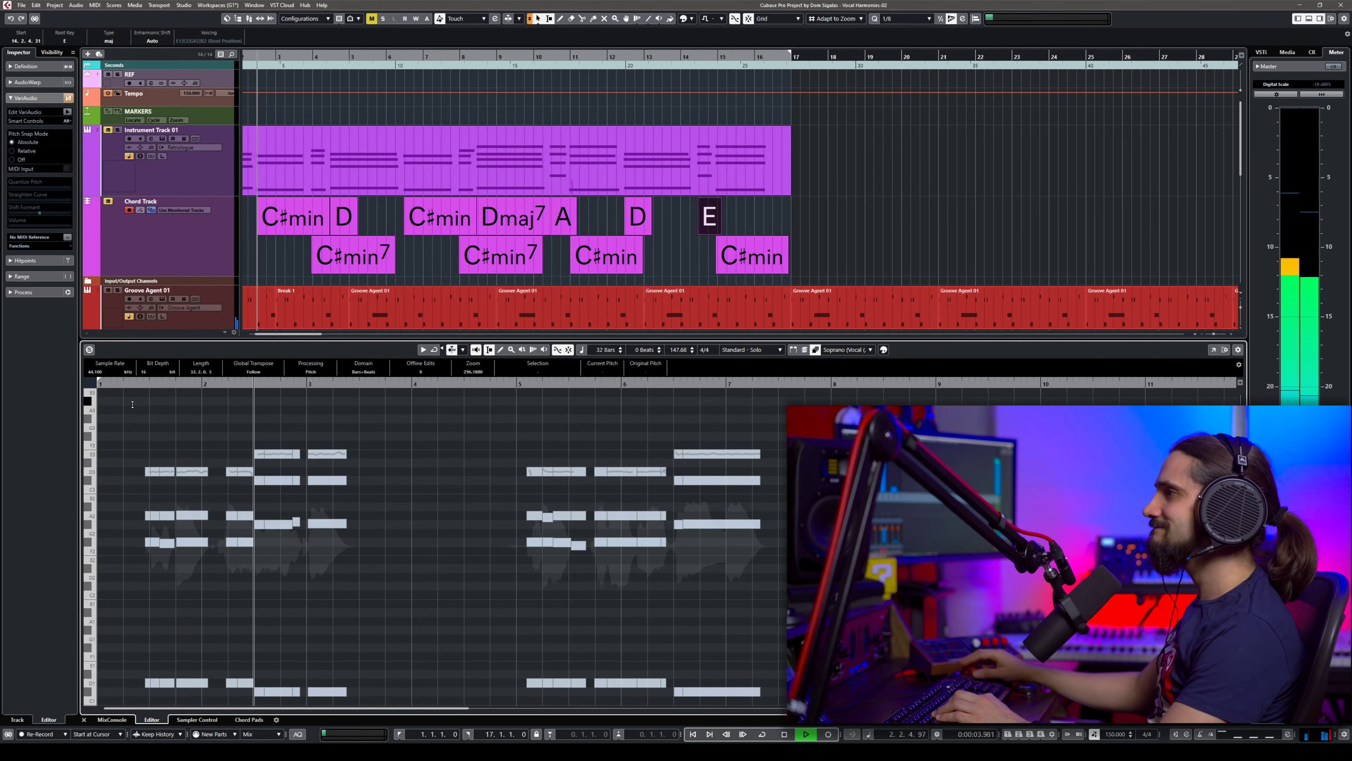
pyautogui.press('space')
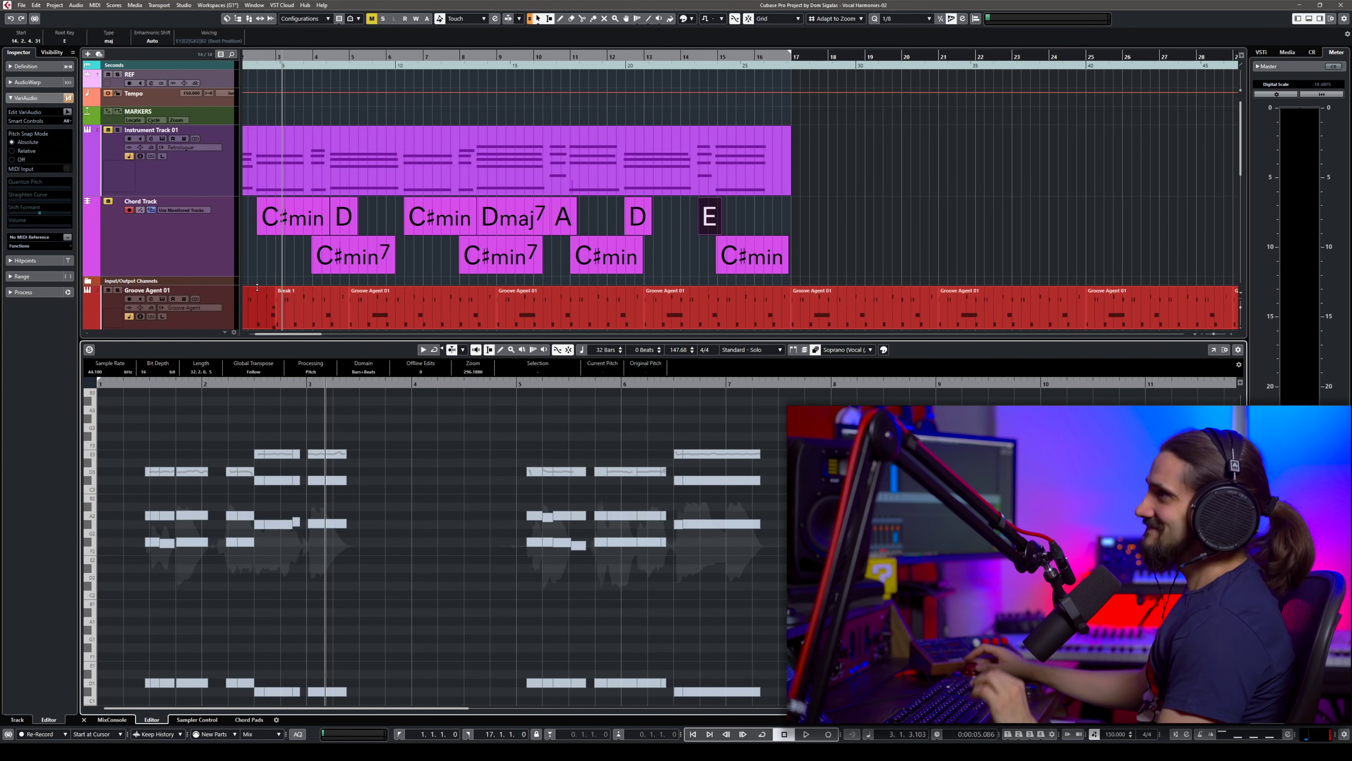
# - Try the Basic and Guitar voicing libraries on the chord track and return it to Piano
pyautogui.click(176, 271)
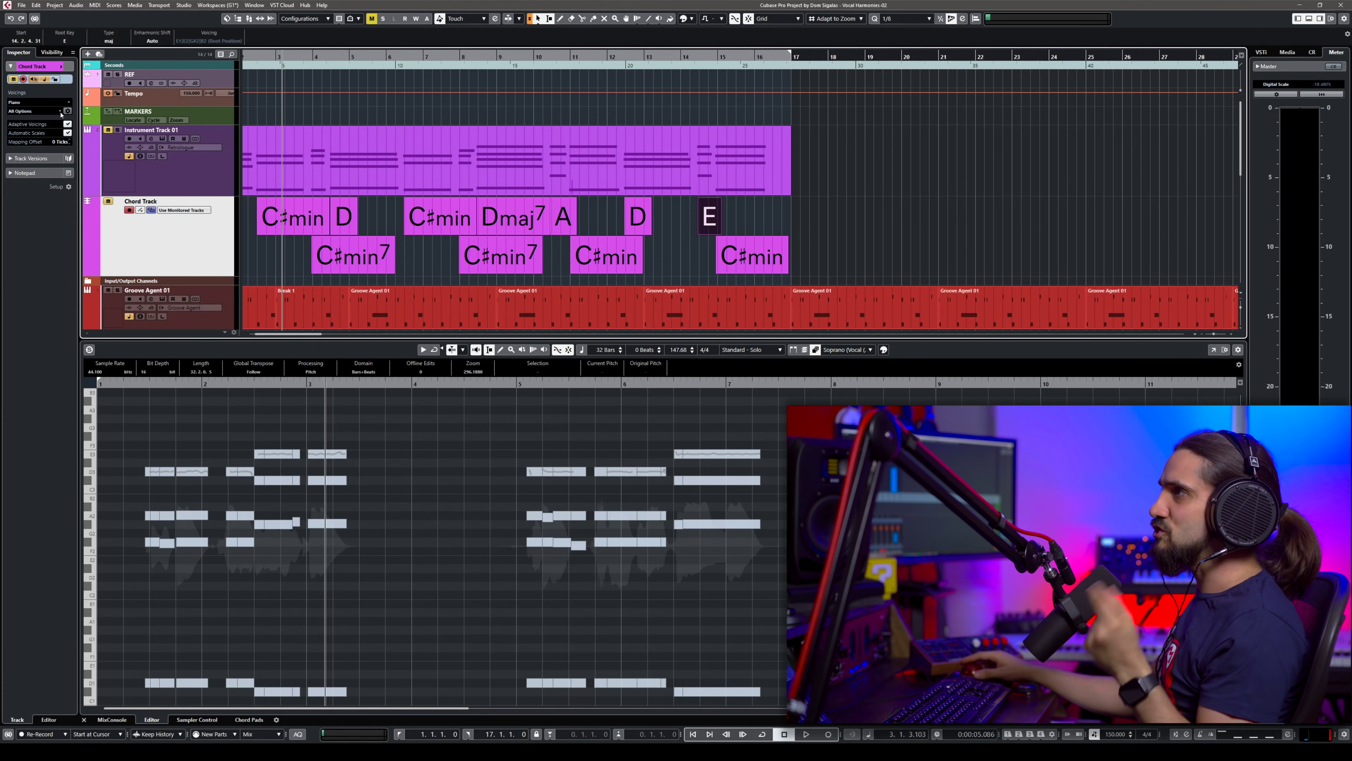
pyautogui.click(48, 102)
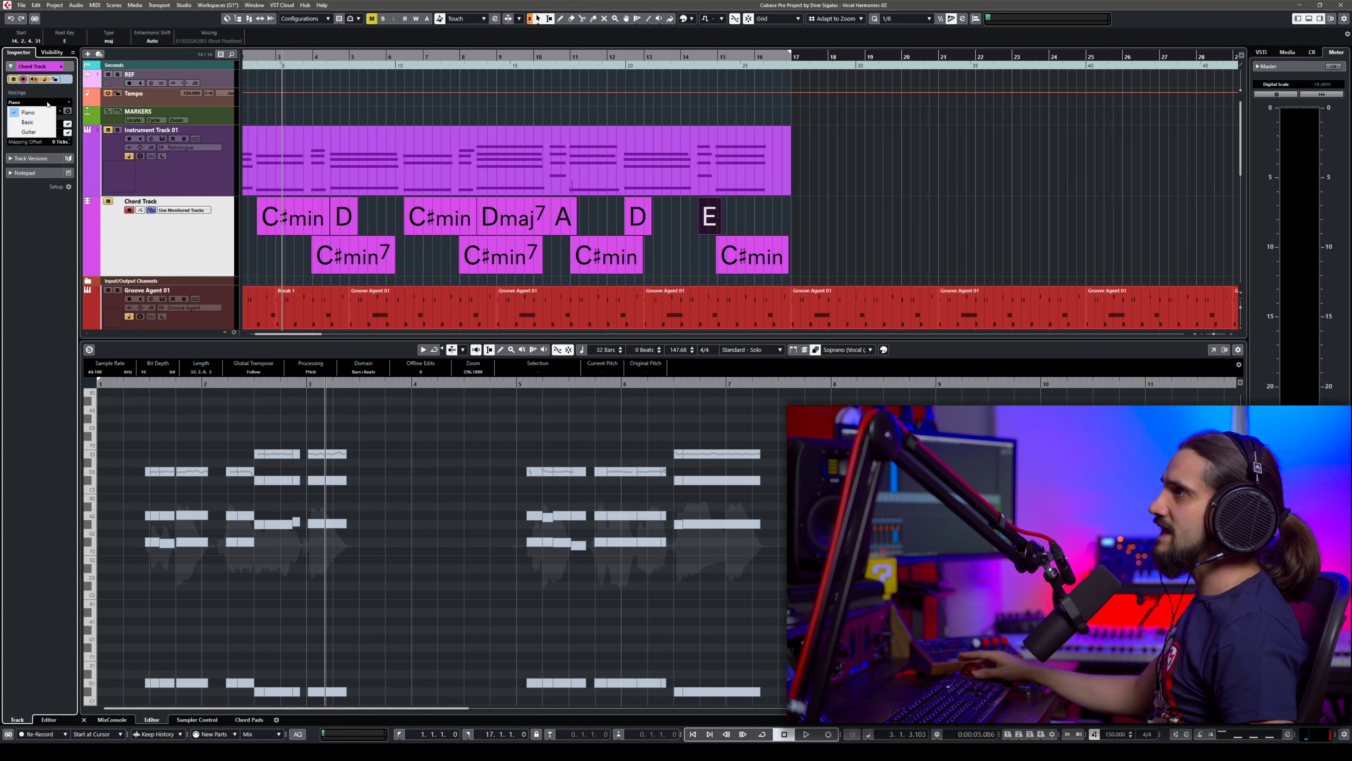
pyautogui.click(24, 123)
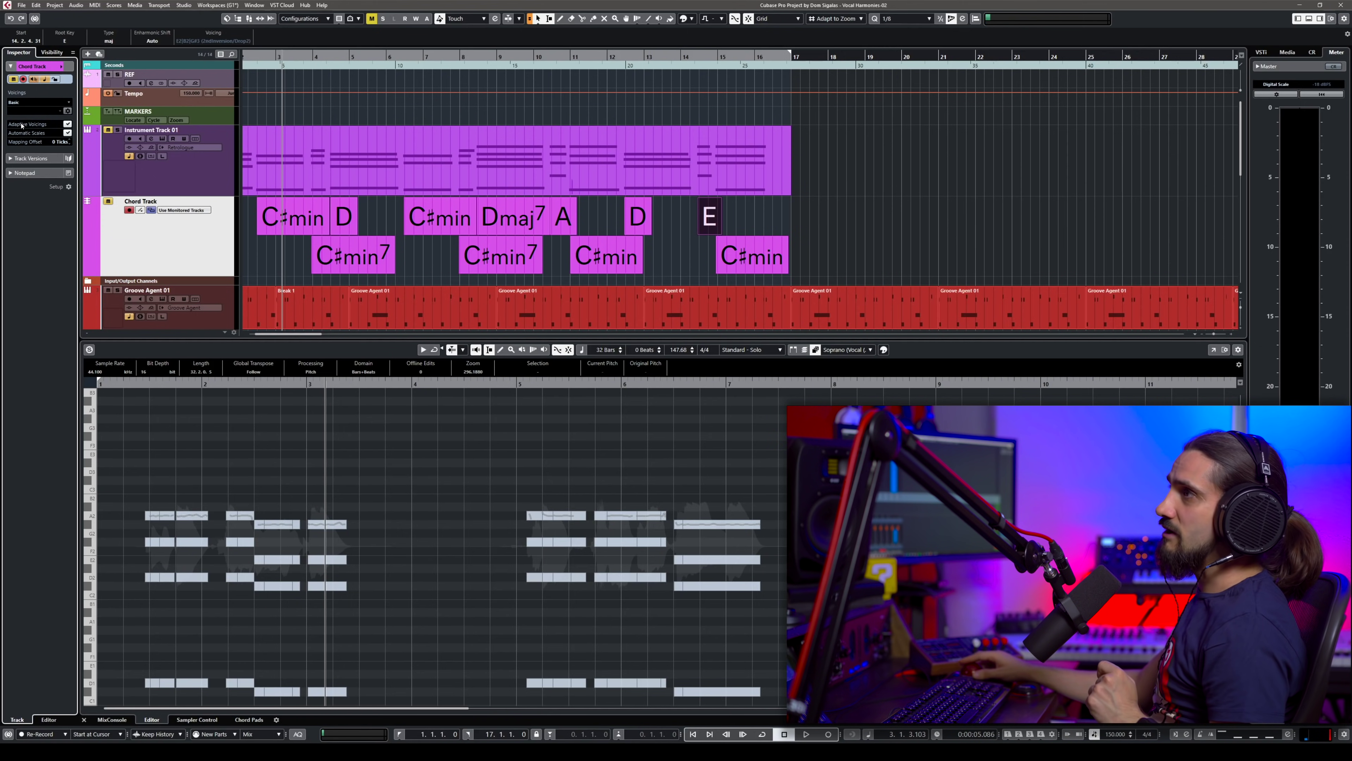
pyautogui.click(21, 102)
pyautogui.click(24, 130)
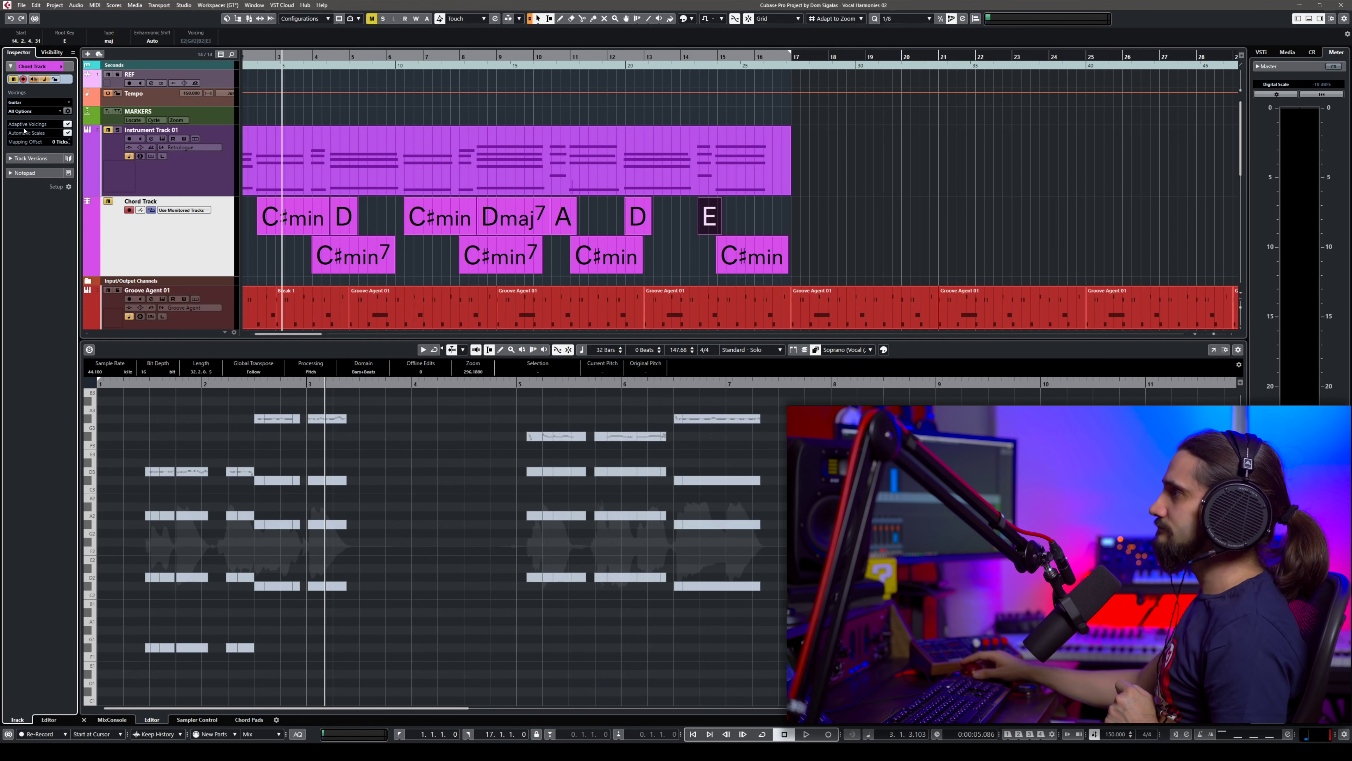
pyautogui.click(22, 102)
pyautogui.click(25, 115)
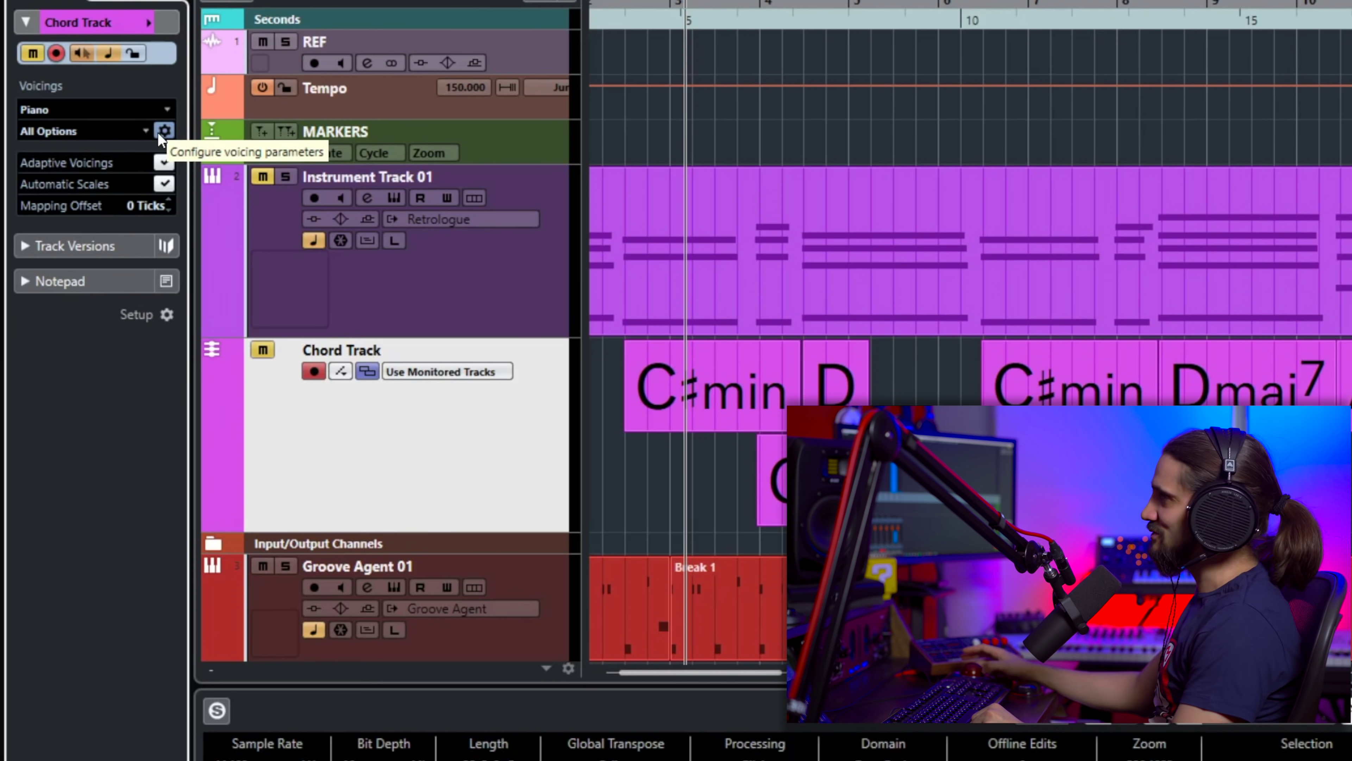
# - Enable Duplicate Root in the chord track's custom voicing parameters and play the first vocal phrase from bar 1
pyautogui.click(161, 133)
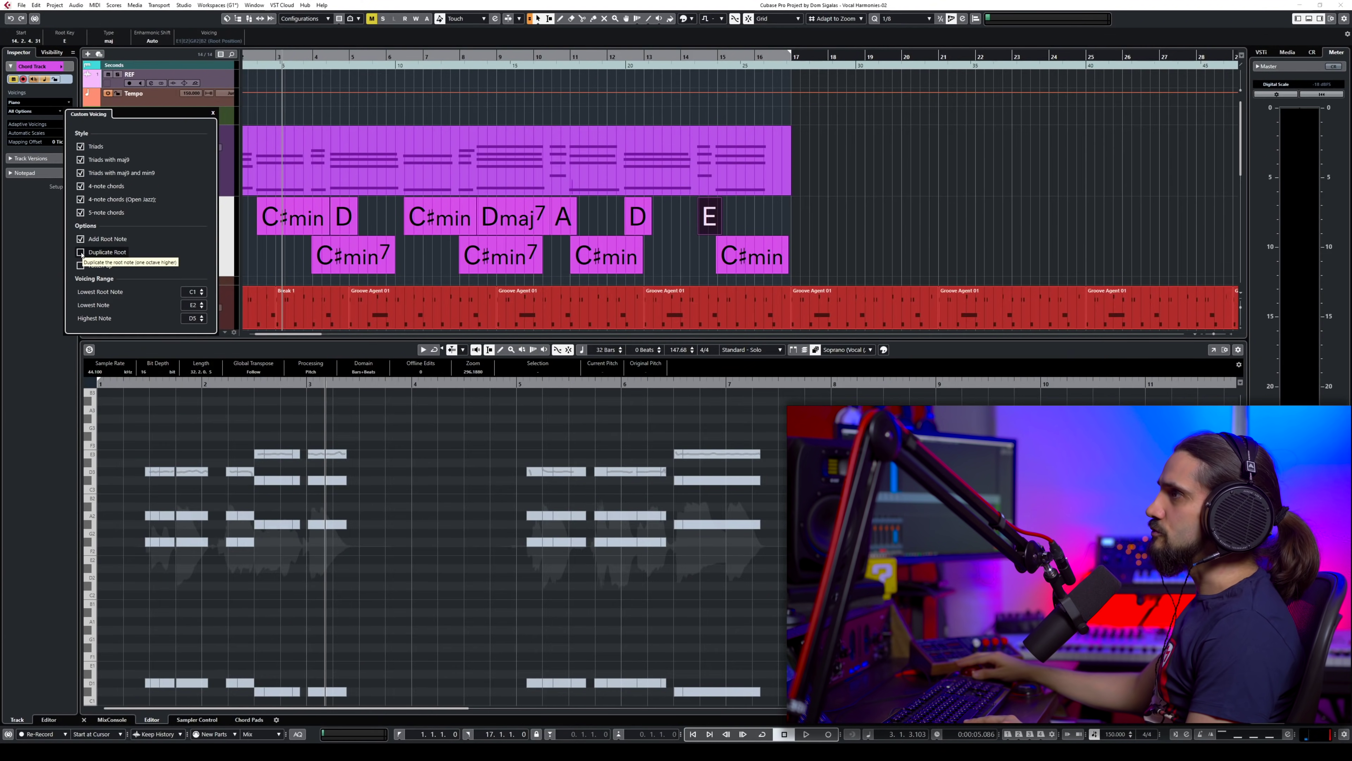
pyautogui.click(81, 253)
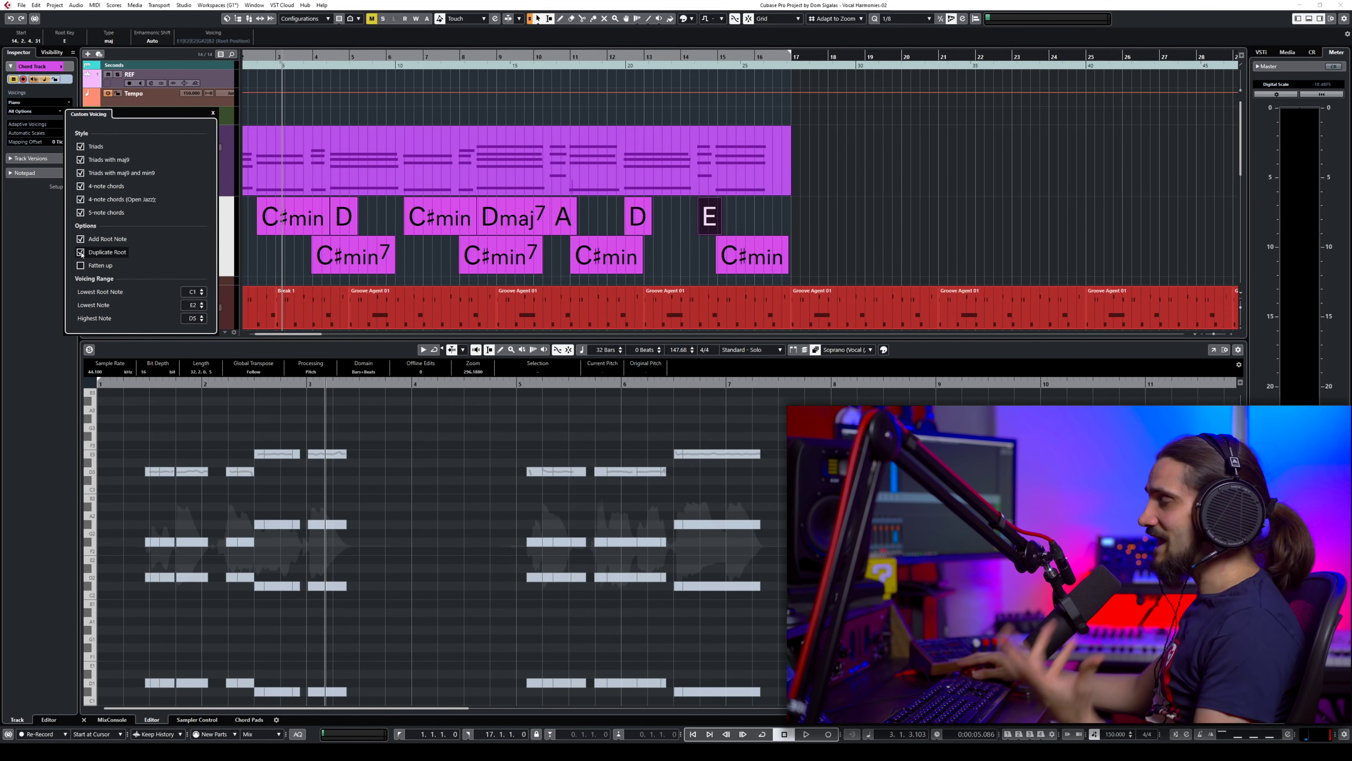
pyautogui.click(143, 389)
pyautogui.press('space')
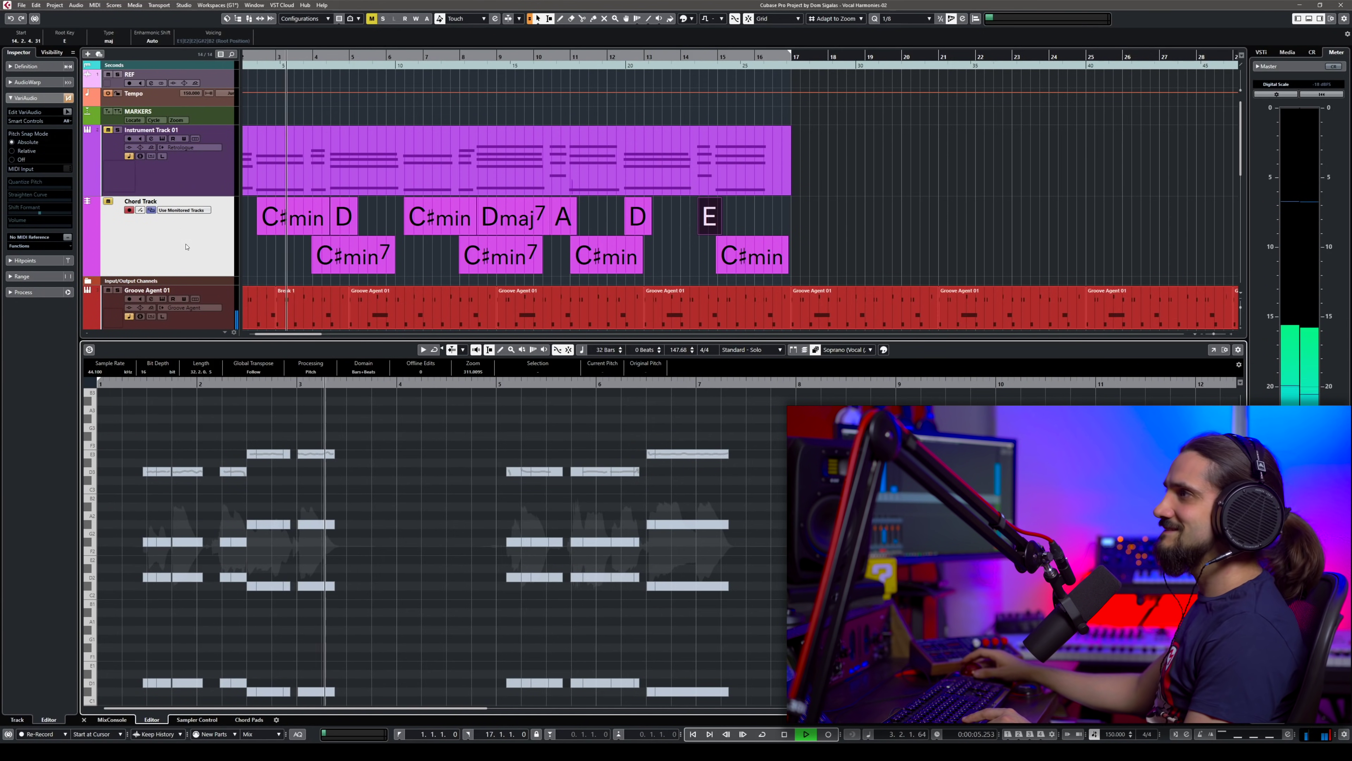
pyautogui.press('space')
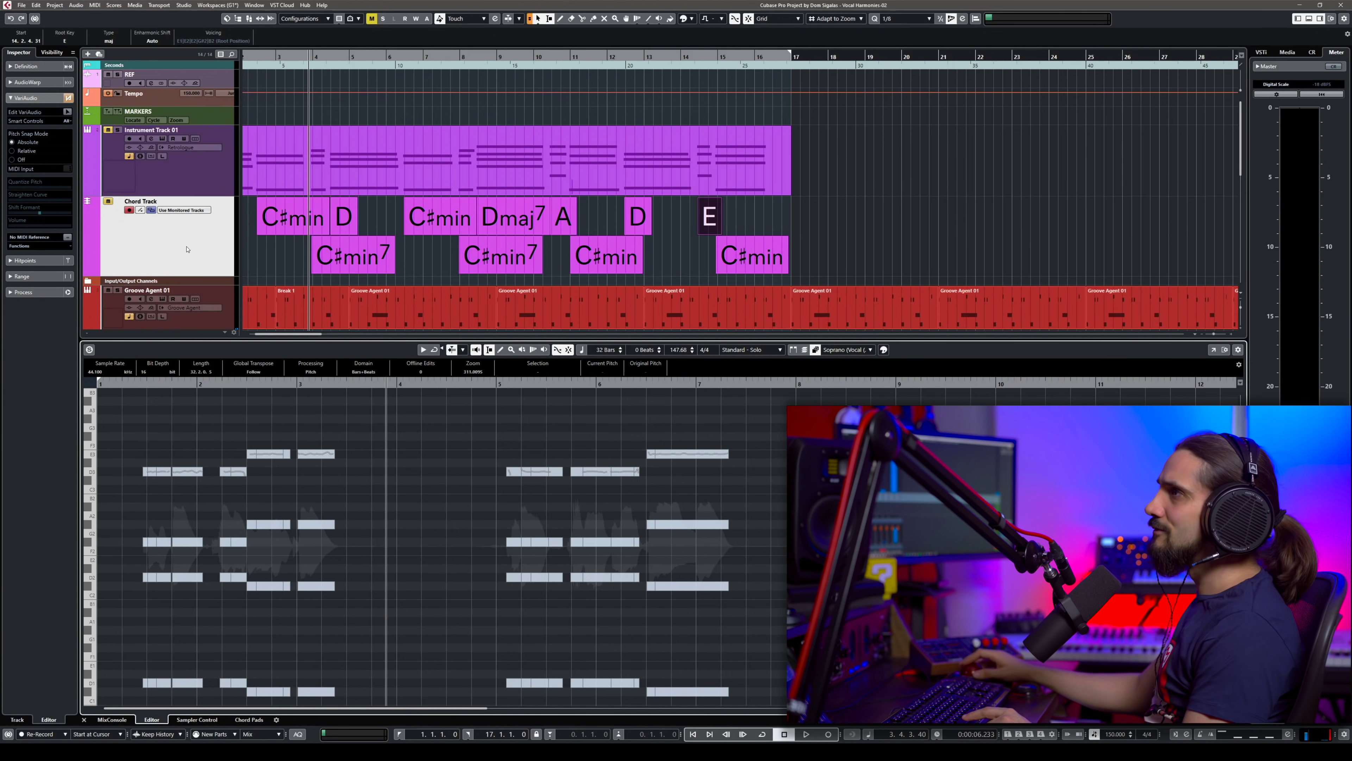
# - Switch the chord track's custom voicing option from Duplicate Root to Fatten Up and play the vocal phrases
pyautogui.click(160, 235)
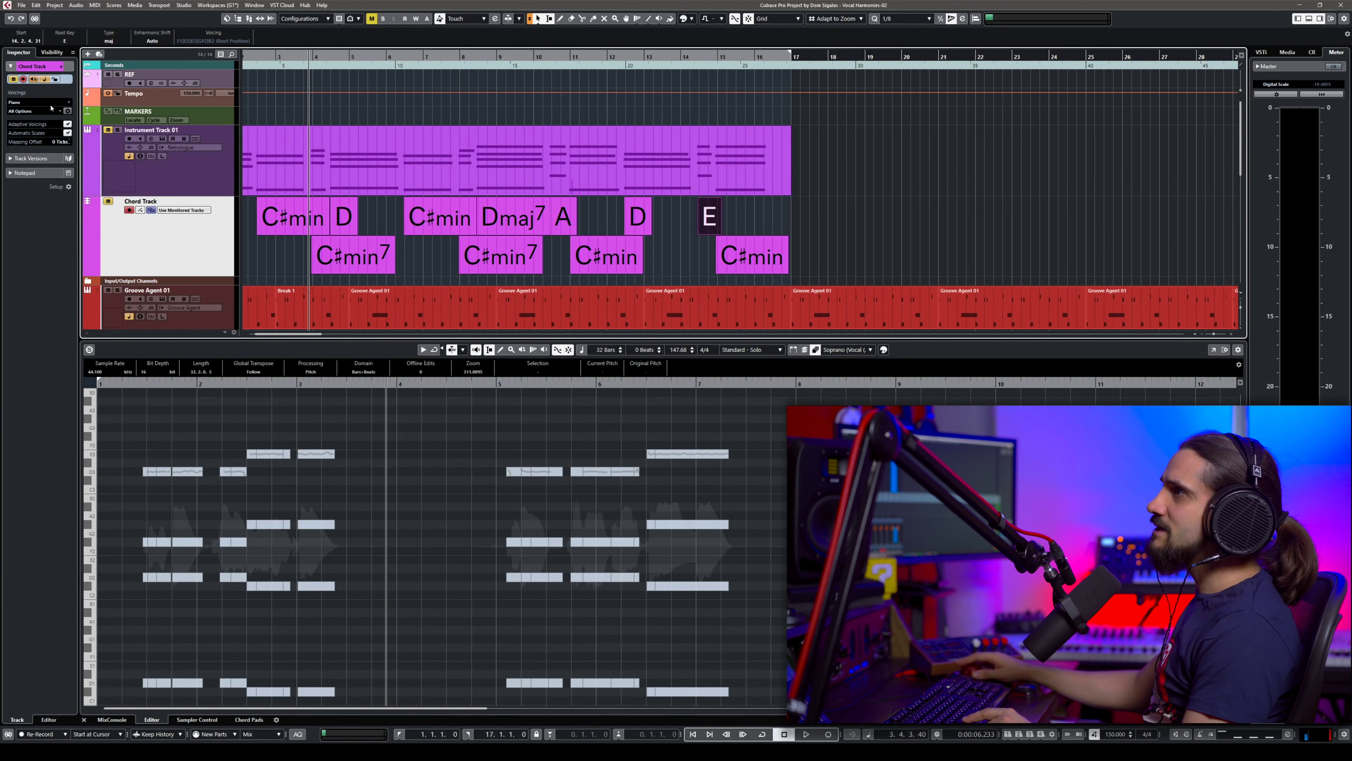
pyautogui.click(69, 112)
pyautogui.click(81, 252)
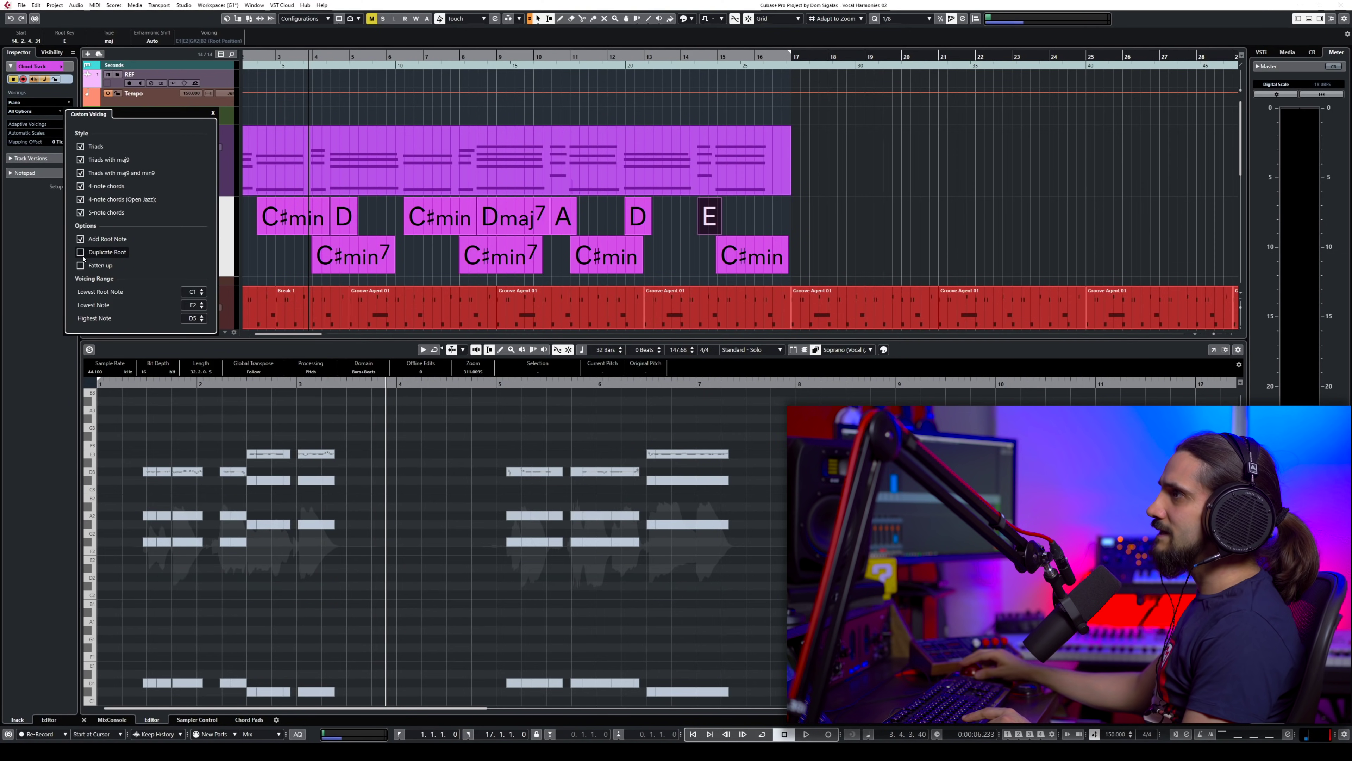
pyautogui.click(81, 265)
pyautogui.press('space')
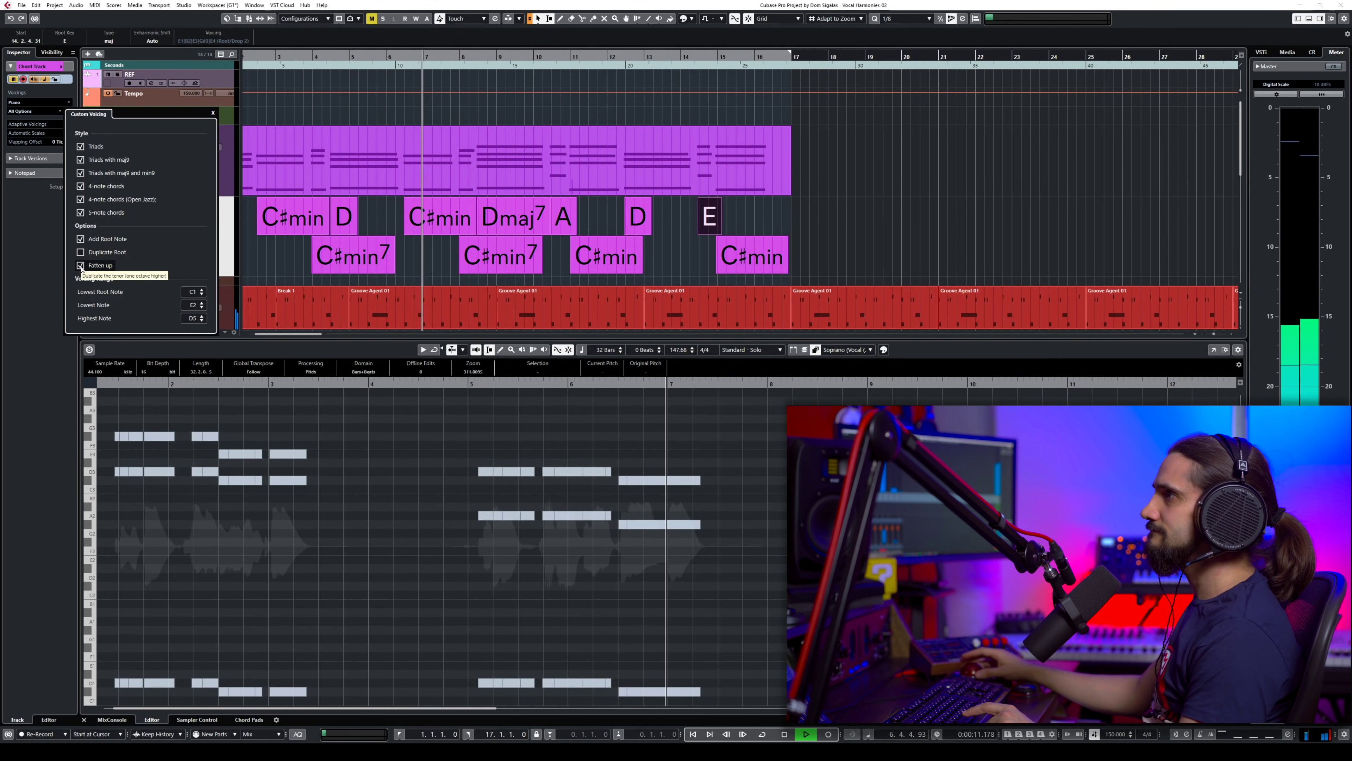
pyautogui.press('space')
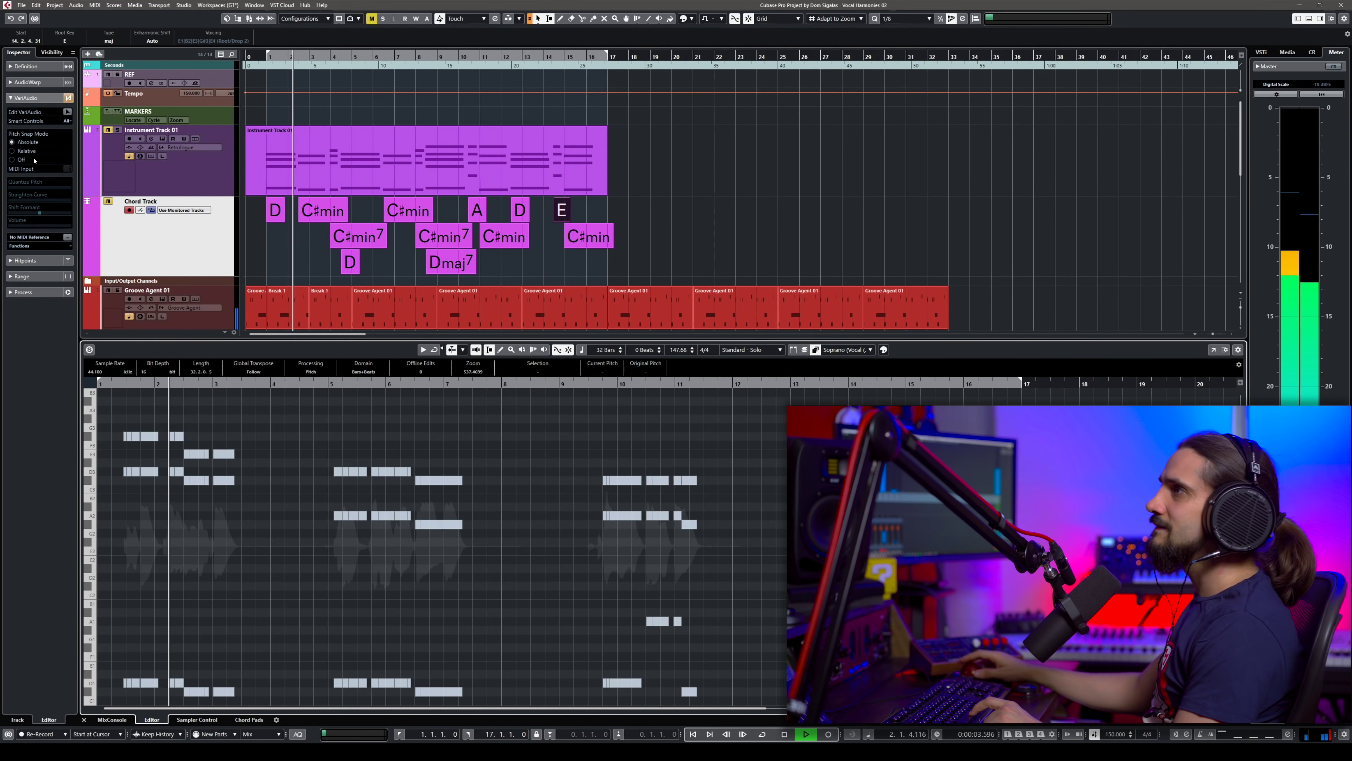
pyautogui.press('space')
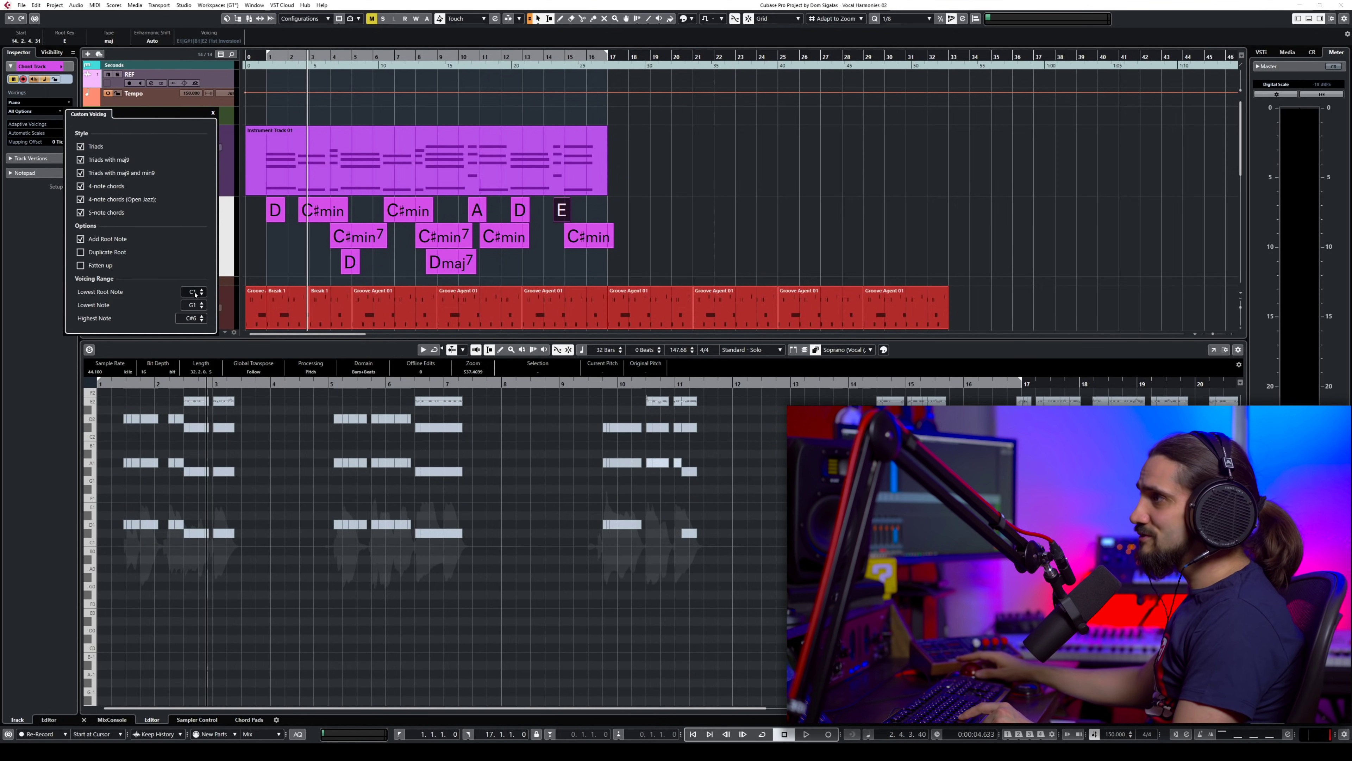
# - Set the Lowest Root Note of the chord track's voicing range to F#0 and play the first vocal phrase from bar 1
pyautogui.scroll(-20, 191, 293)
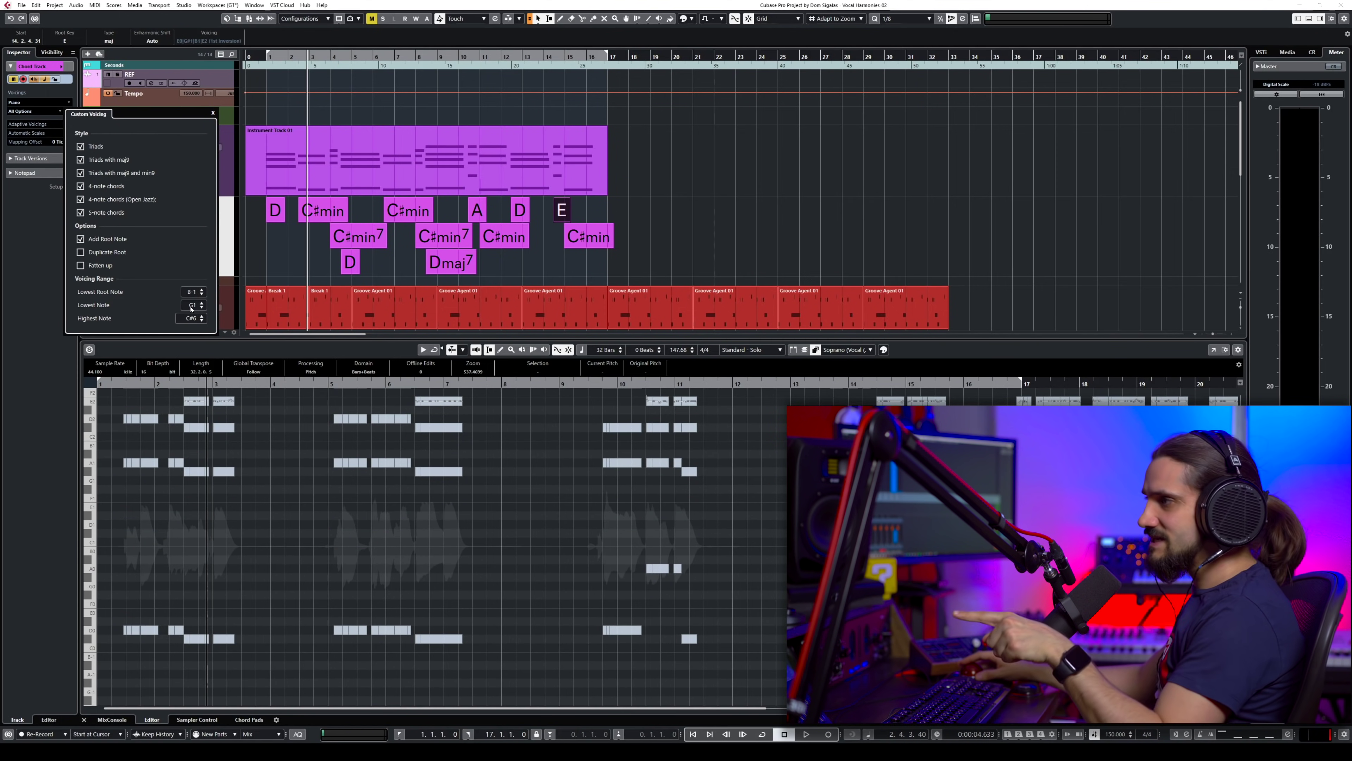
pyautogui.scroll(1, 191, 308)
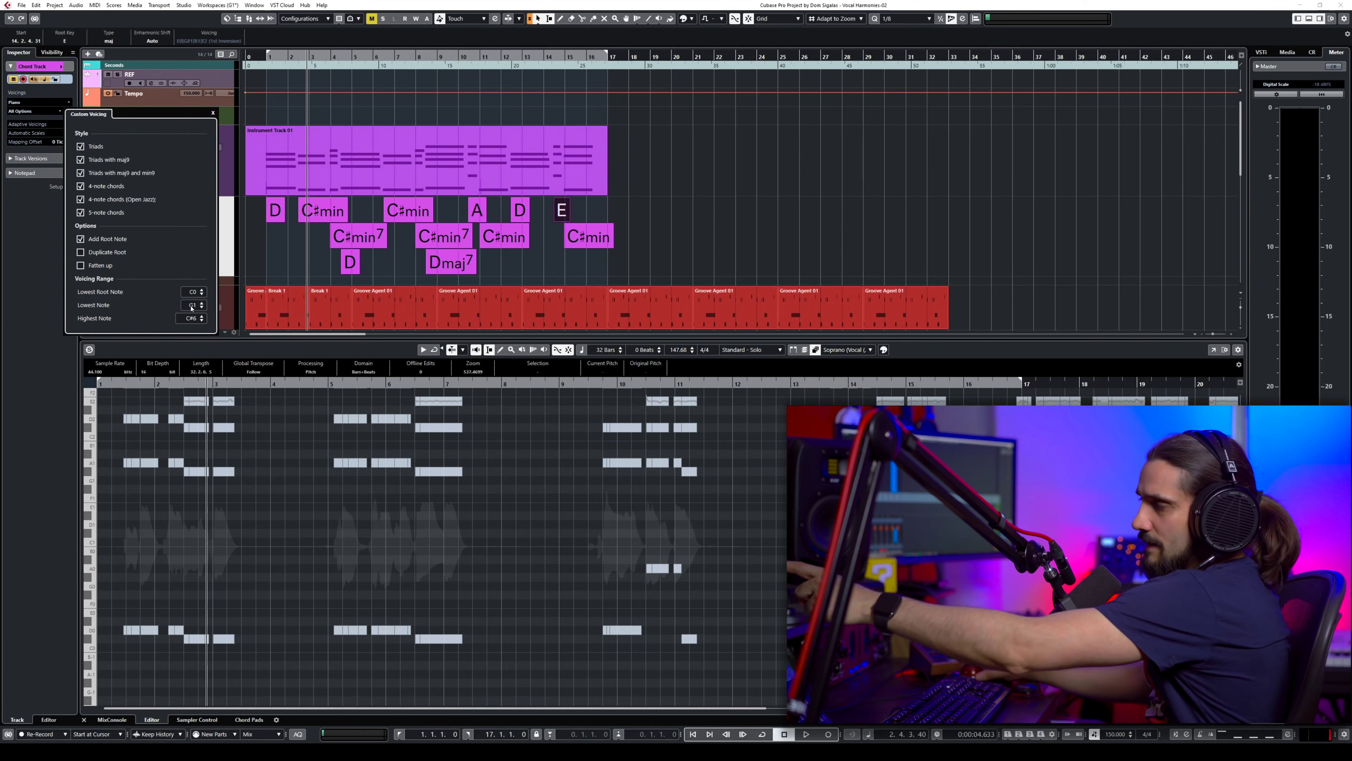
pyautogui.scroll(2, 190, 308)
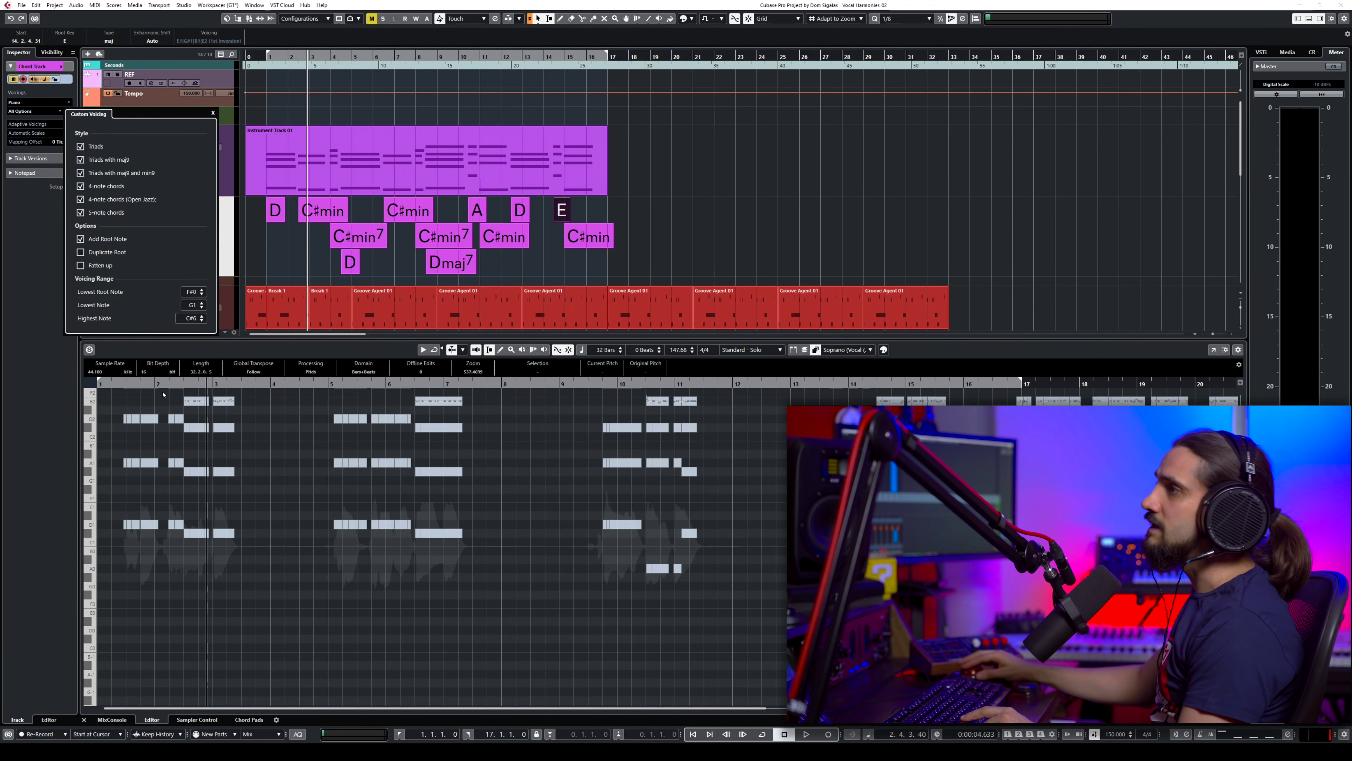
pyautogui.click(123, 386)
pyautogui.press('space')
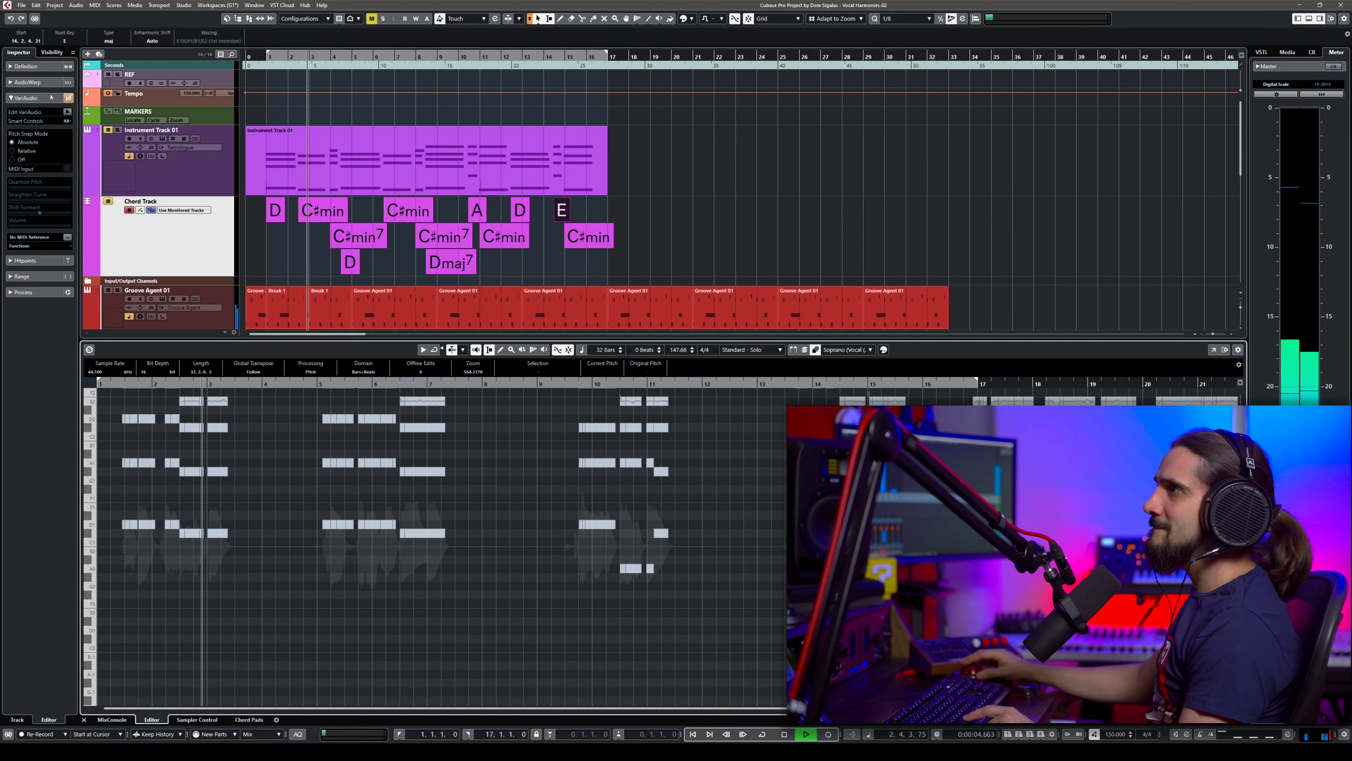
pyautogui.press('space')
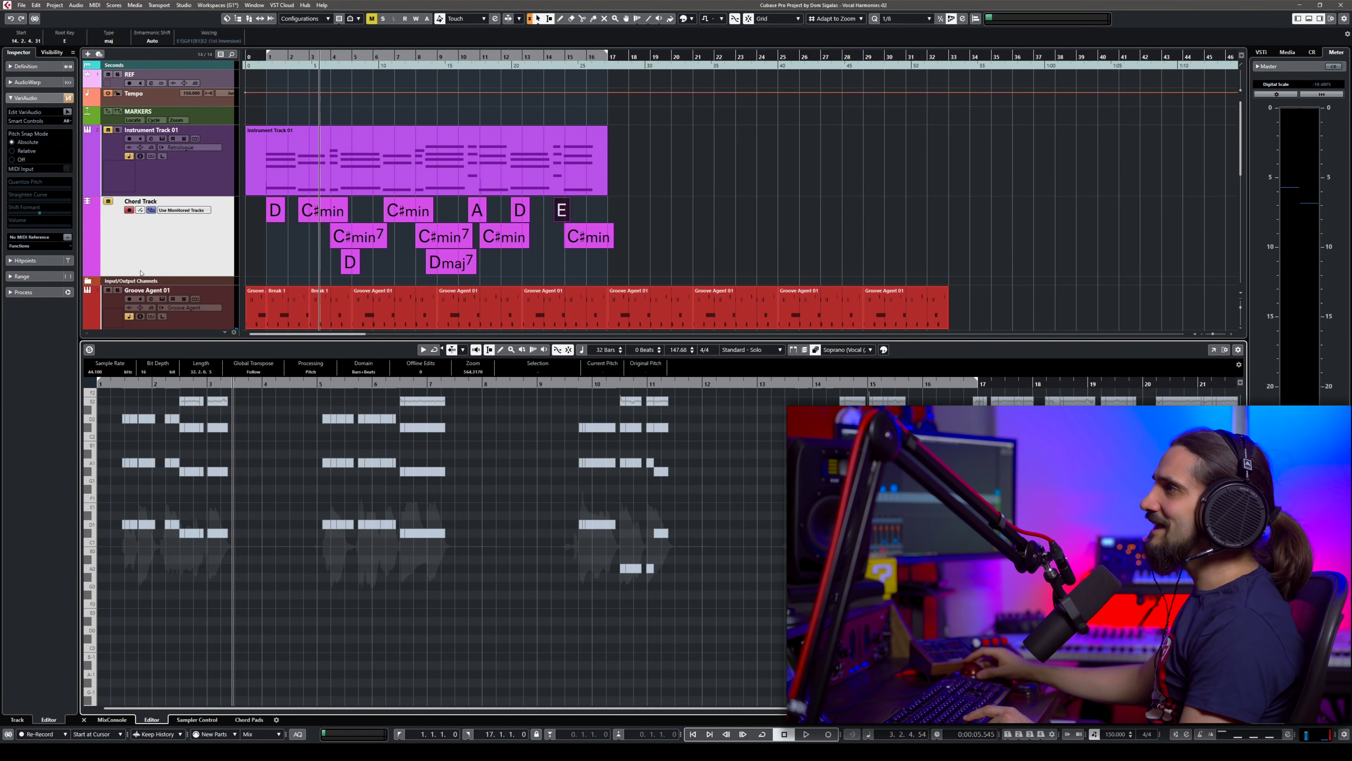
# - Raise the Lowest Note of the chord track's voicing range to D#3 while the vocals play
pyautogui.click(91, 209)
pyautogui.click(67, 110)
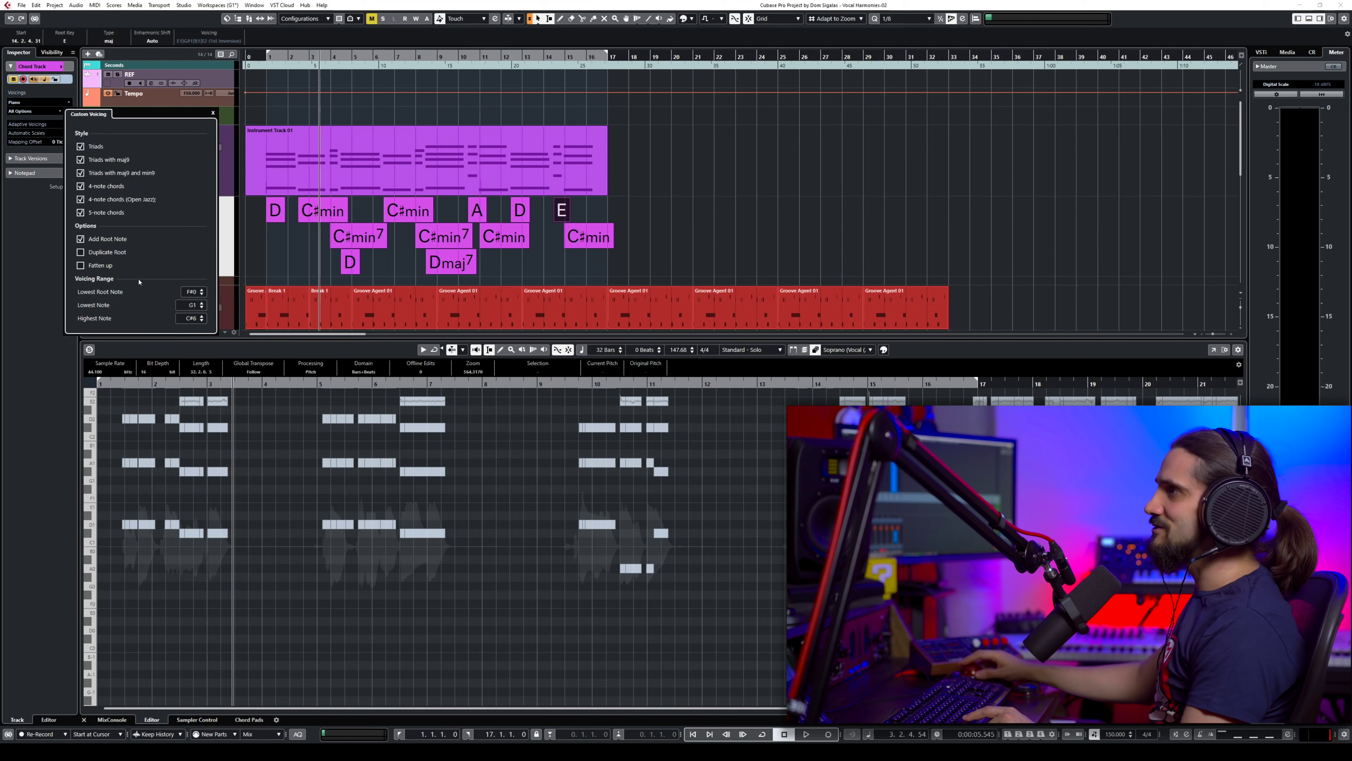
pyautogui.press('space')
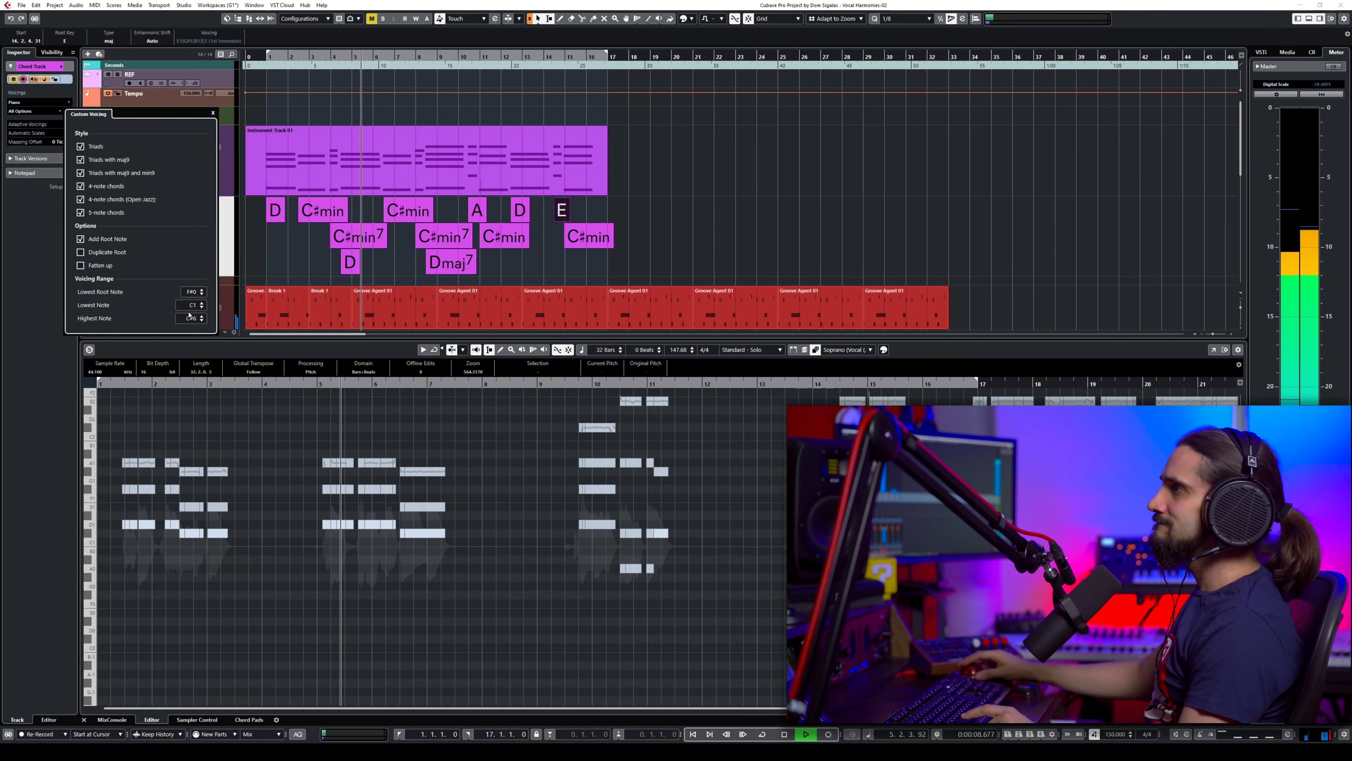
pyautogui.scroll(7, 189, 304)
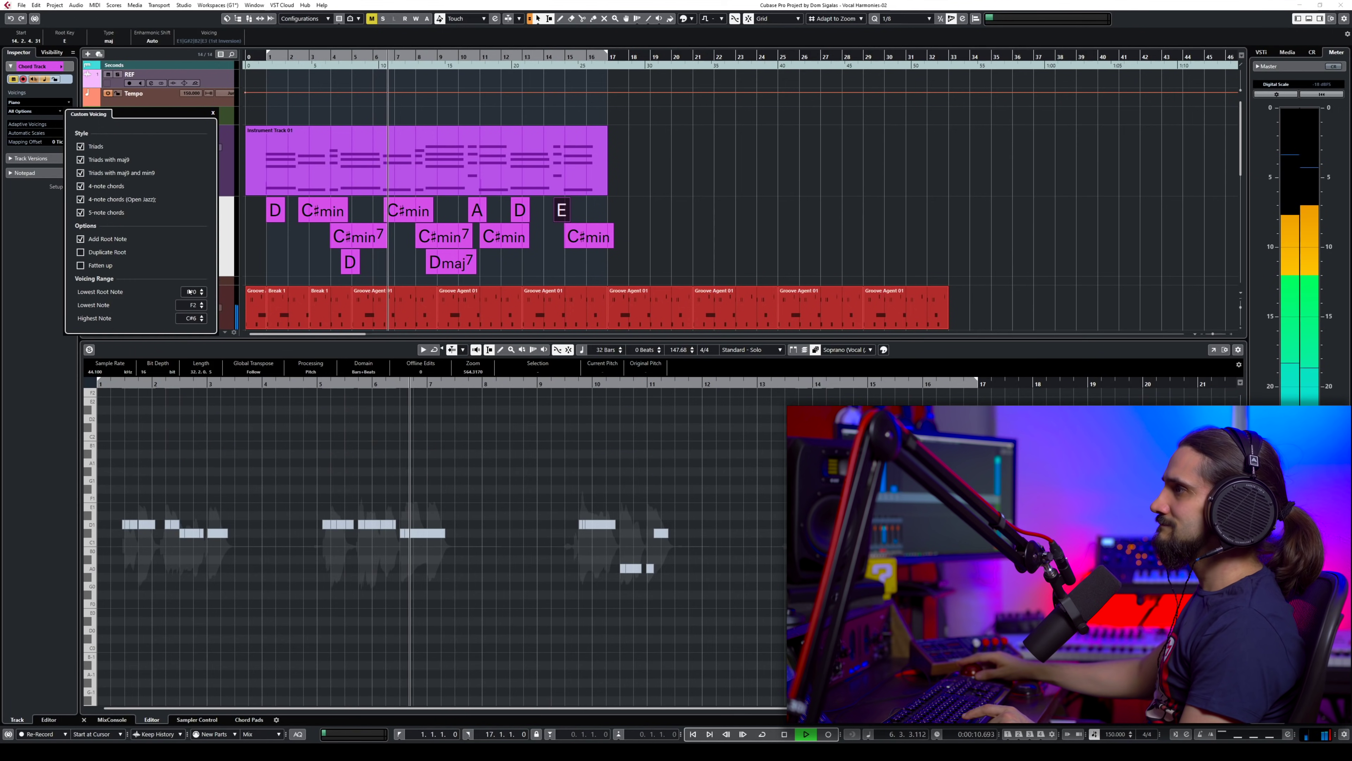
pyautogui.press('Up')
pyautogui.press('Up')
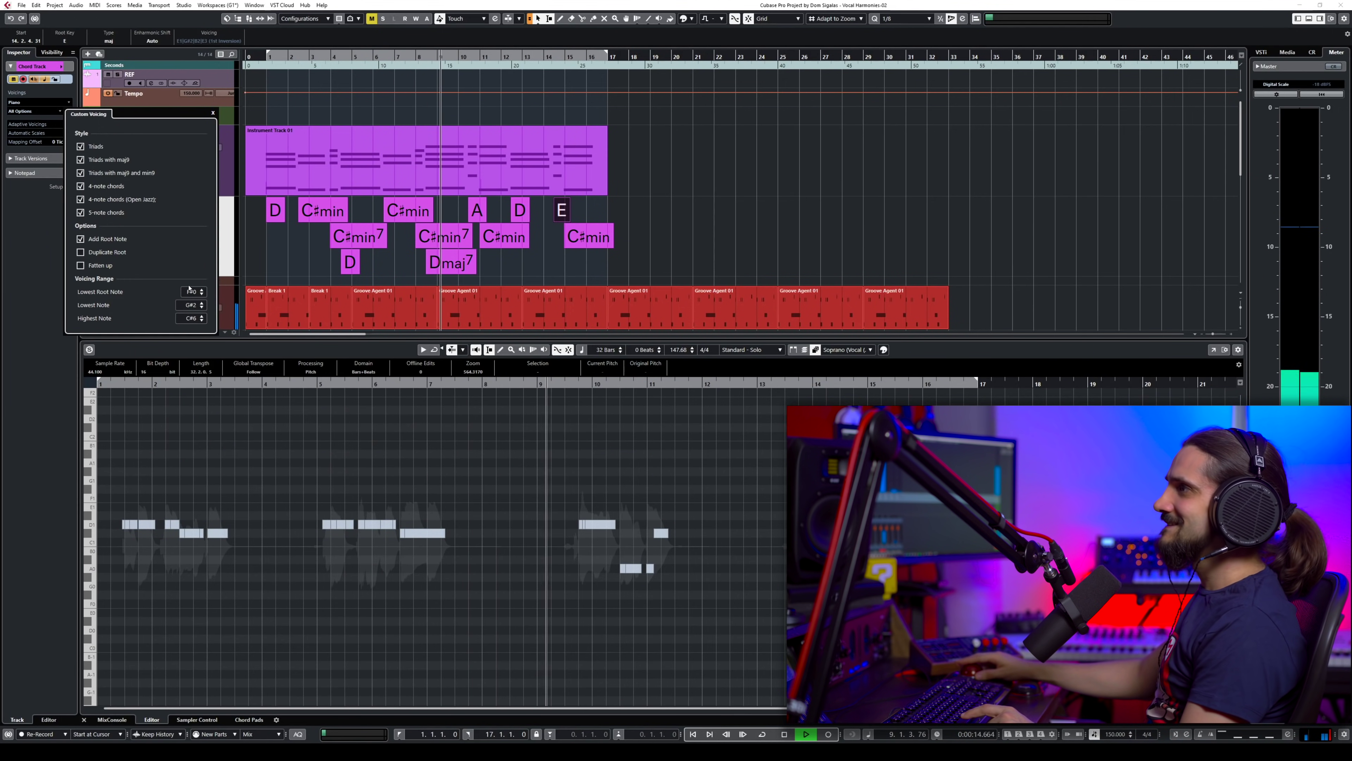
pyautogui.press('Up')
pyautogui.press('Up')
pyautogui.press('Up')
pyautogui.press('Up')
pyautogui.press('Up')
pyautogui.press('Up')
pyautogui.press('Up')
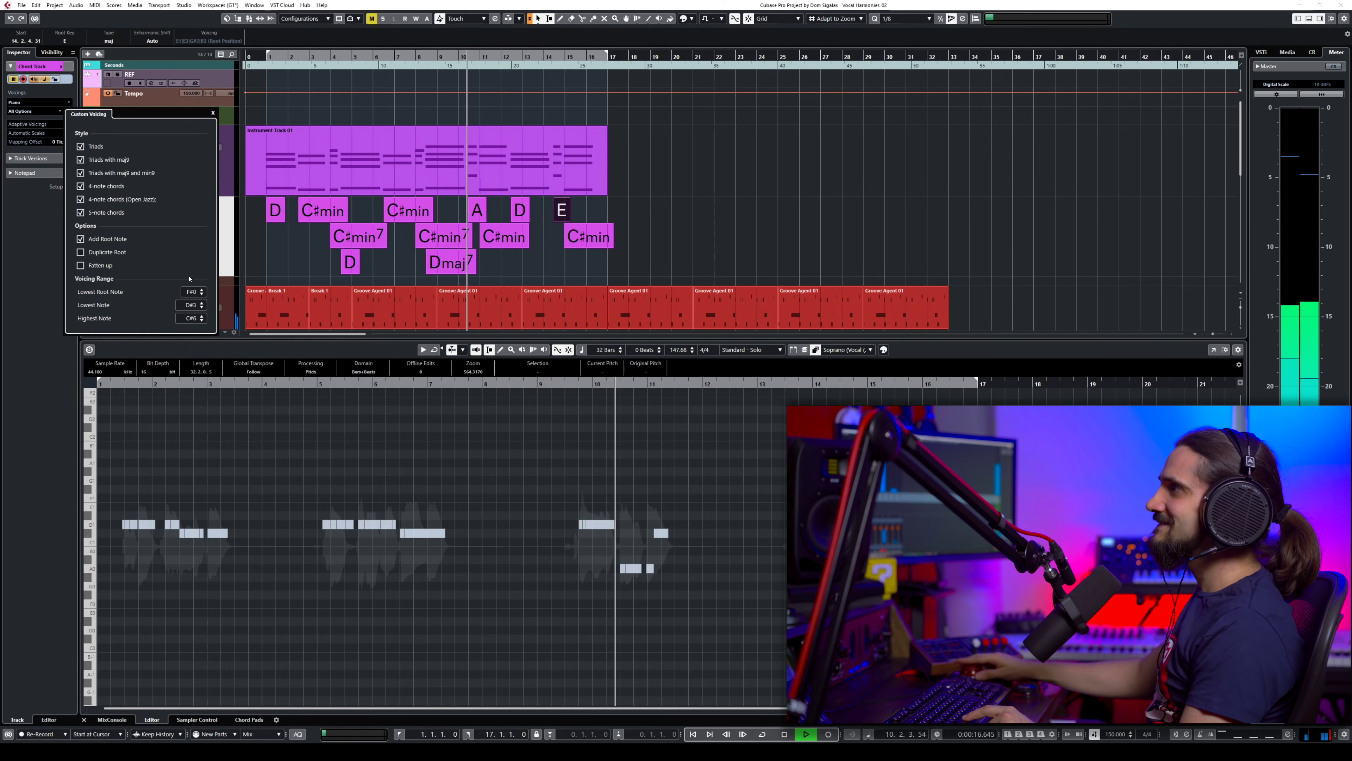
# - Lower the Lowest Note of the voicing range to F#2 during playback
pyautogui.press('Down')
pyautogui.press('Down')
pyautogui.press('Down')
pyautogui.press('Down')
pyautogui.press('Down')
pyautogui.press('Down')
pyautogui.press('Down')
pyautogui.press('Down')
pyautogui.press('Down')
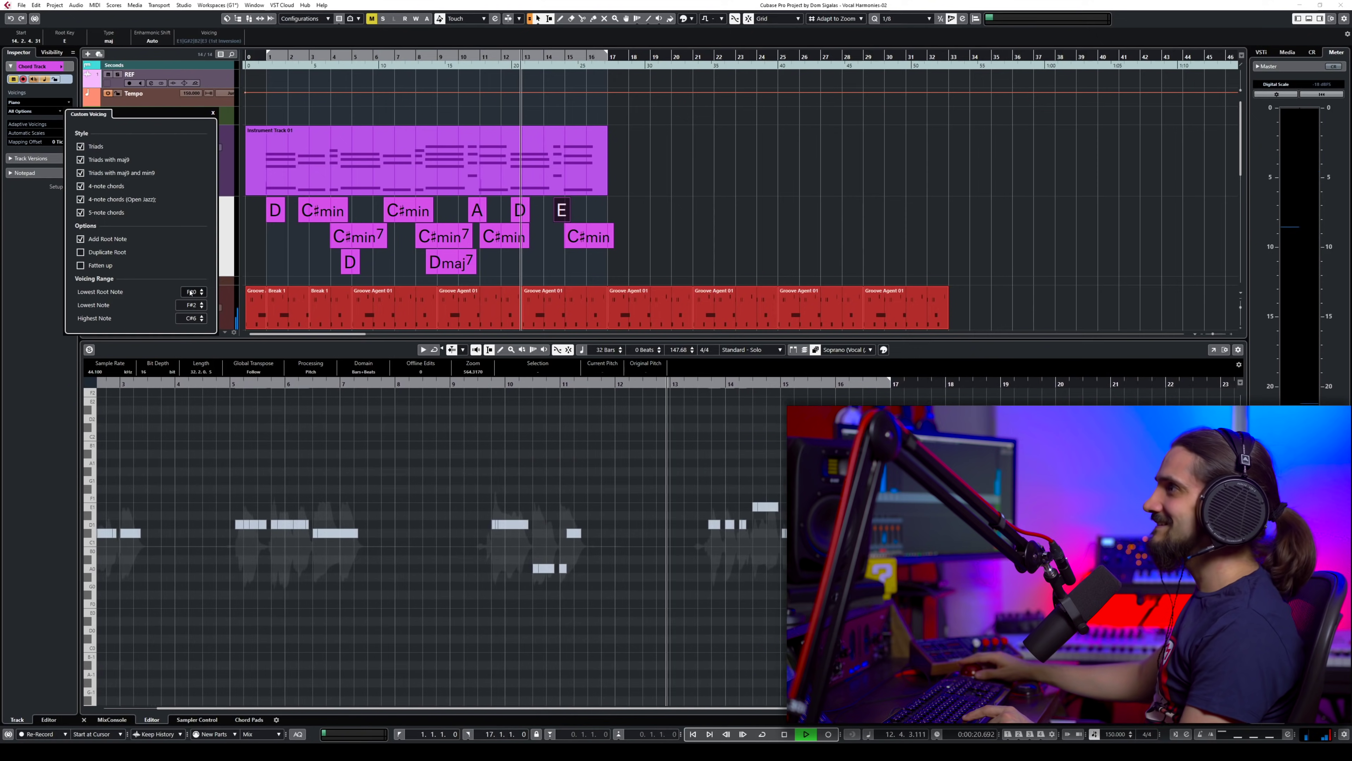
pyautogui.scroll(-4, 191, 292)
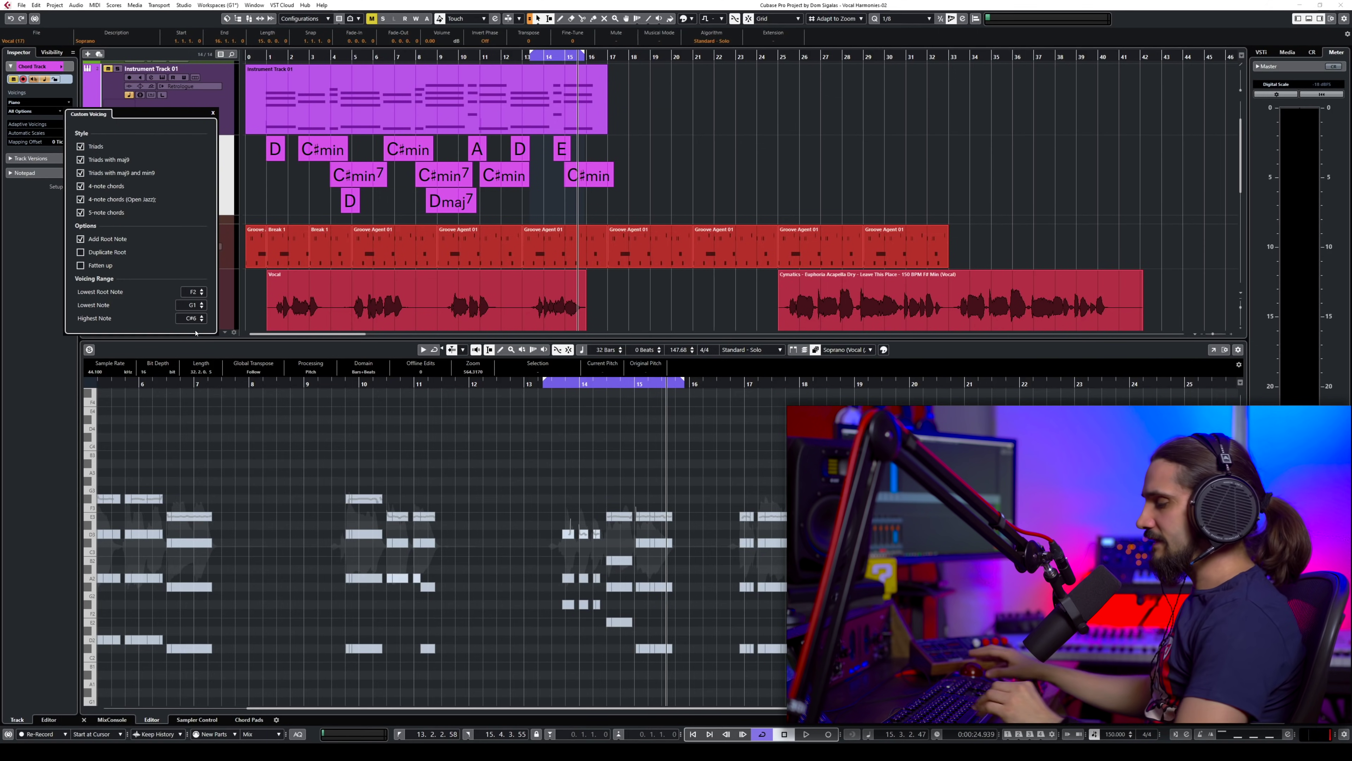
# - Play the vocals from the project start and set the custom voicing's Lowest Note to F1
pyautogui.click(281, 120)
pyautogui.press('Home')
pyautogui.press('h')
pyautogui.press('h')
pyautogui.press('h')
pyautogui.press('h')
pyautogui.press('h')
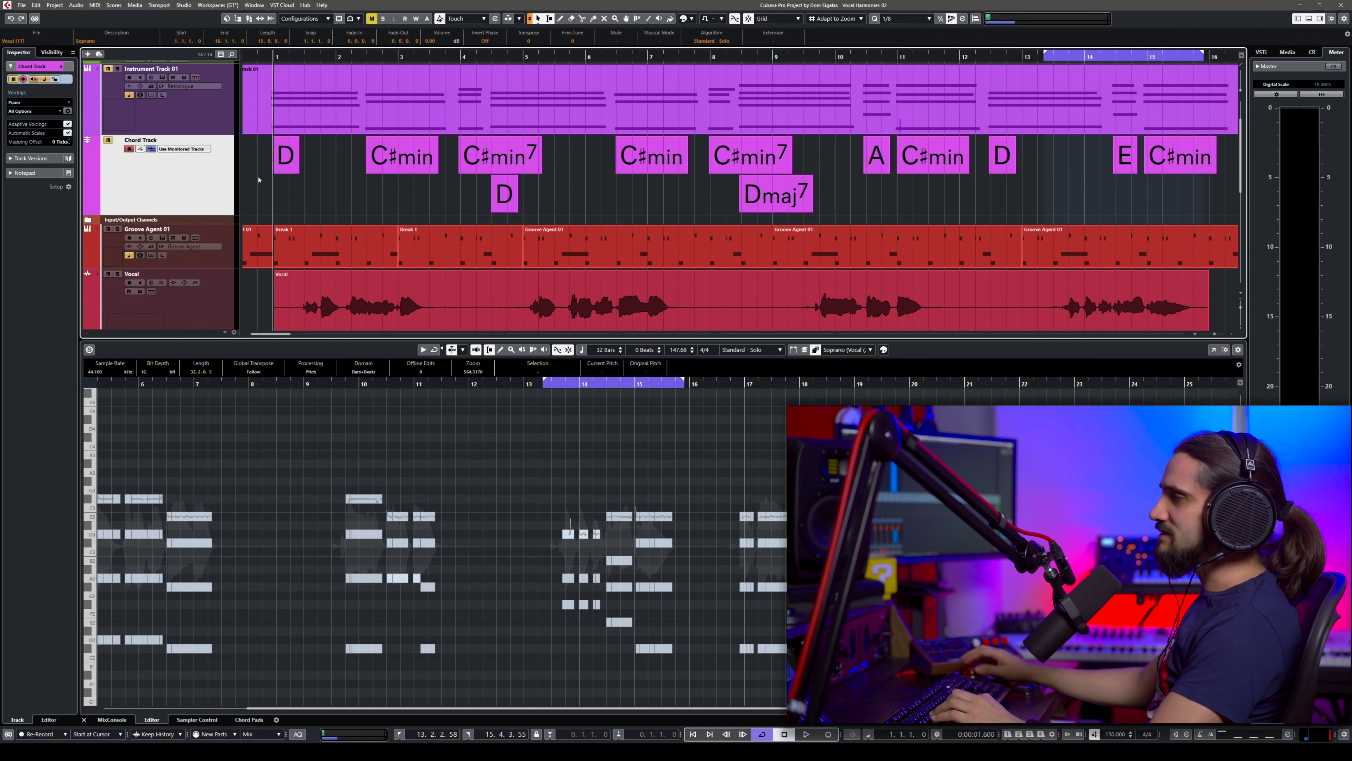
pyautogui.click(67, 111)
pyautogui.press('space')
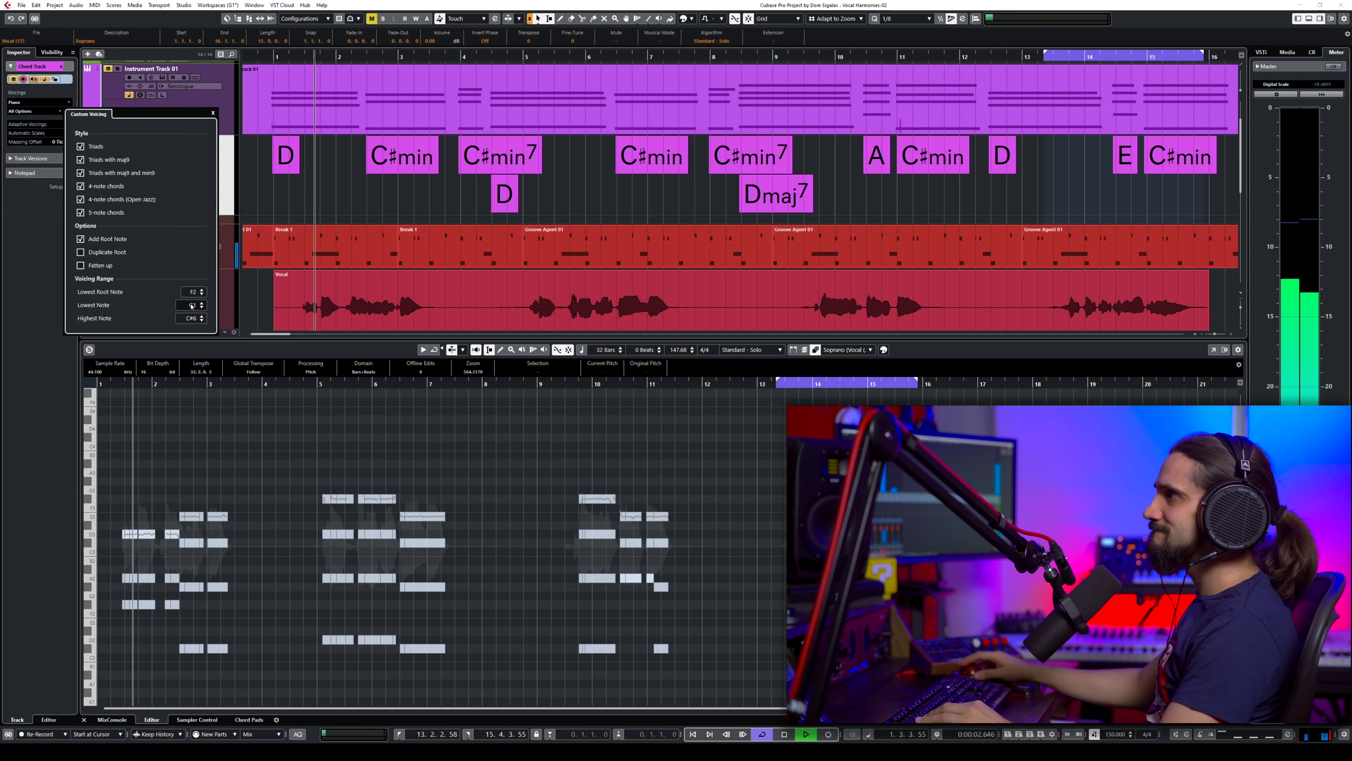
pyautogui.scroll(-3, 192, 308)
pyautogui.scroll(-3, 193, 308)
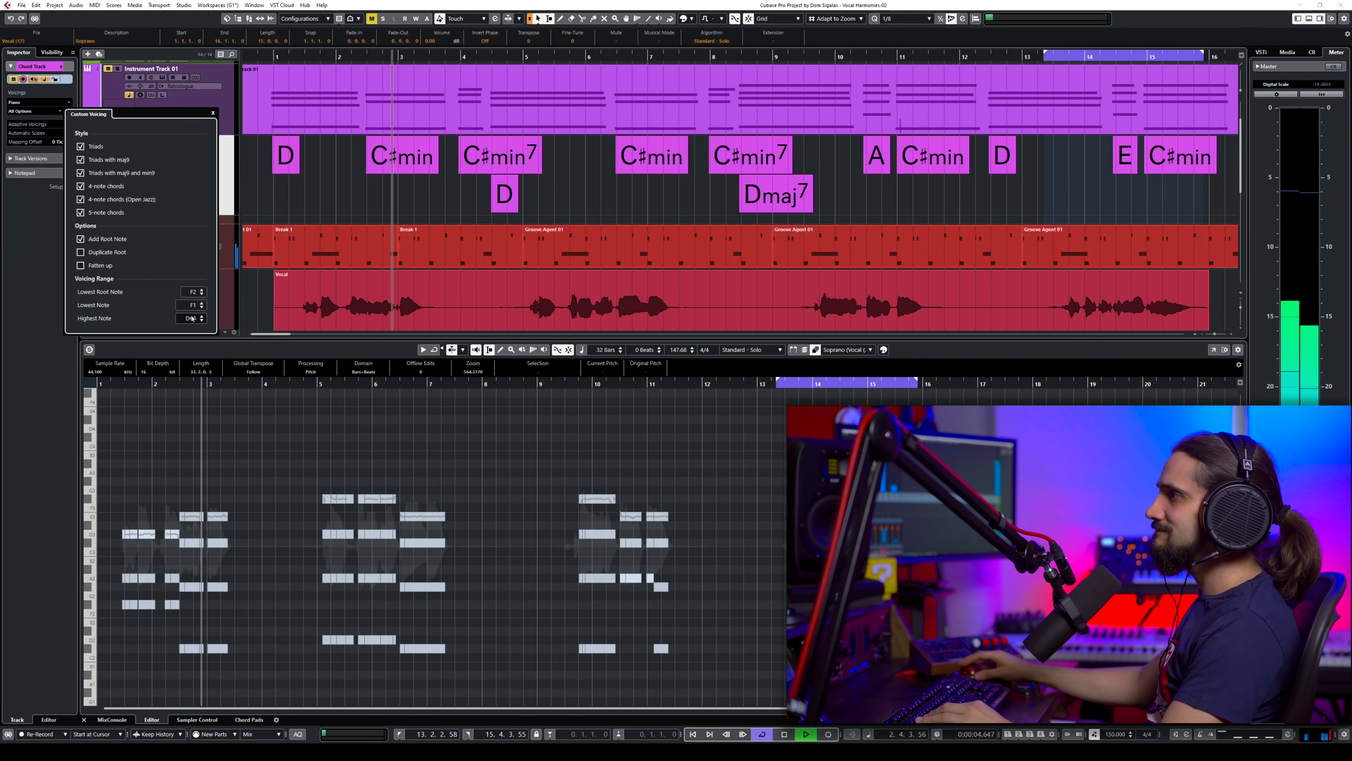
# - Try F2 and E2 as the voicing's Lowest Root Note during playback, leave it at E2 and stop
pyautogui.scroll(-2, 193, 293)
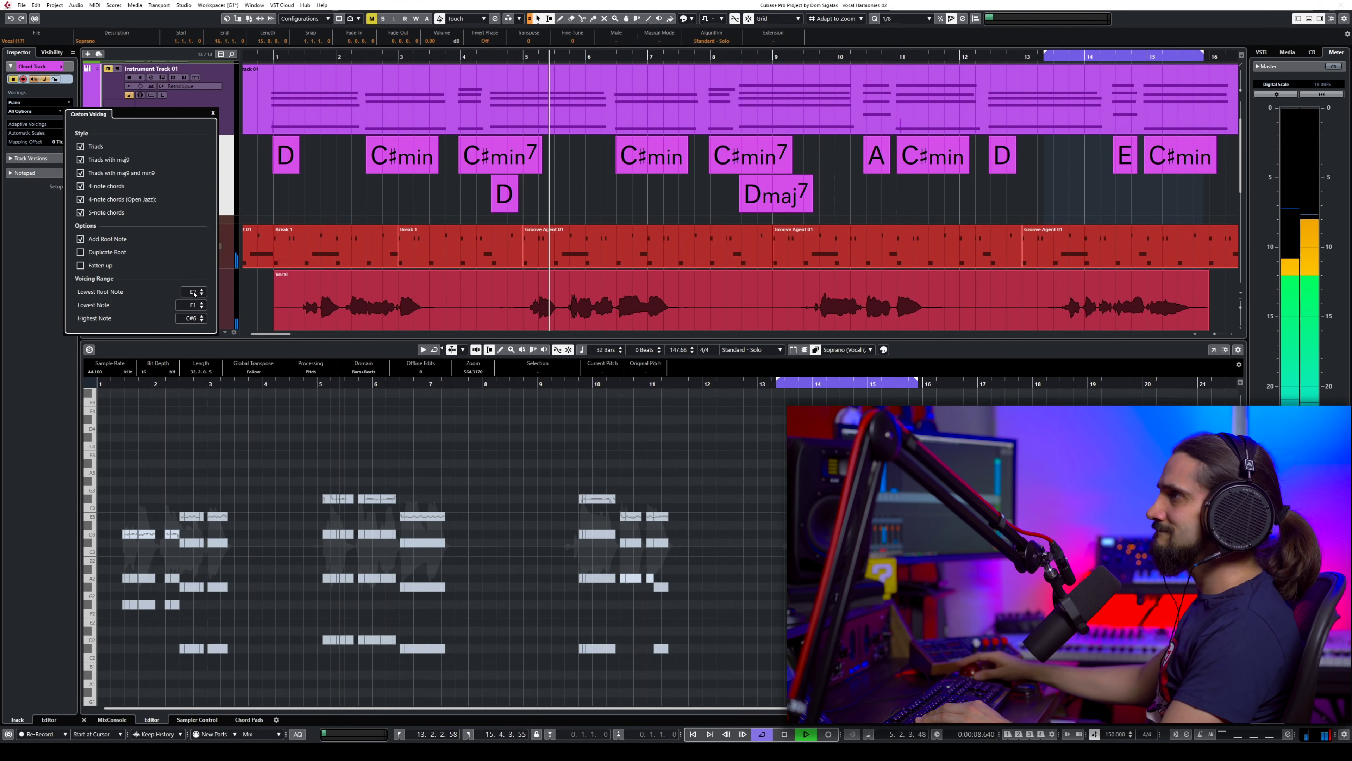
pyautogui.moveTo(194, 294)
pyautogui.mouseDown()
pyautogui.moveTo(194, 277)
pyautogui.moveTo(195, 289)
pyautogui.mouseUp()
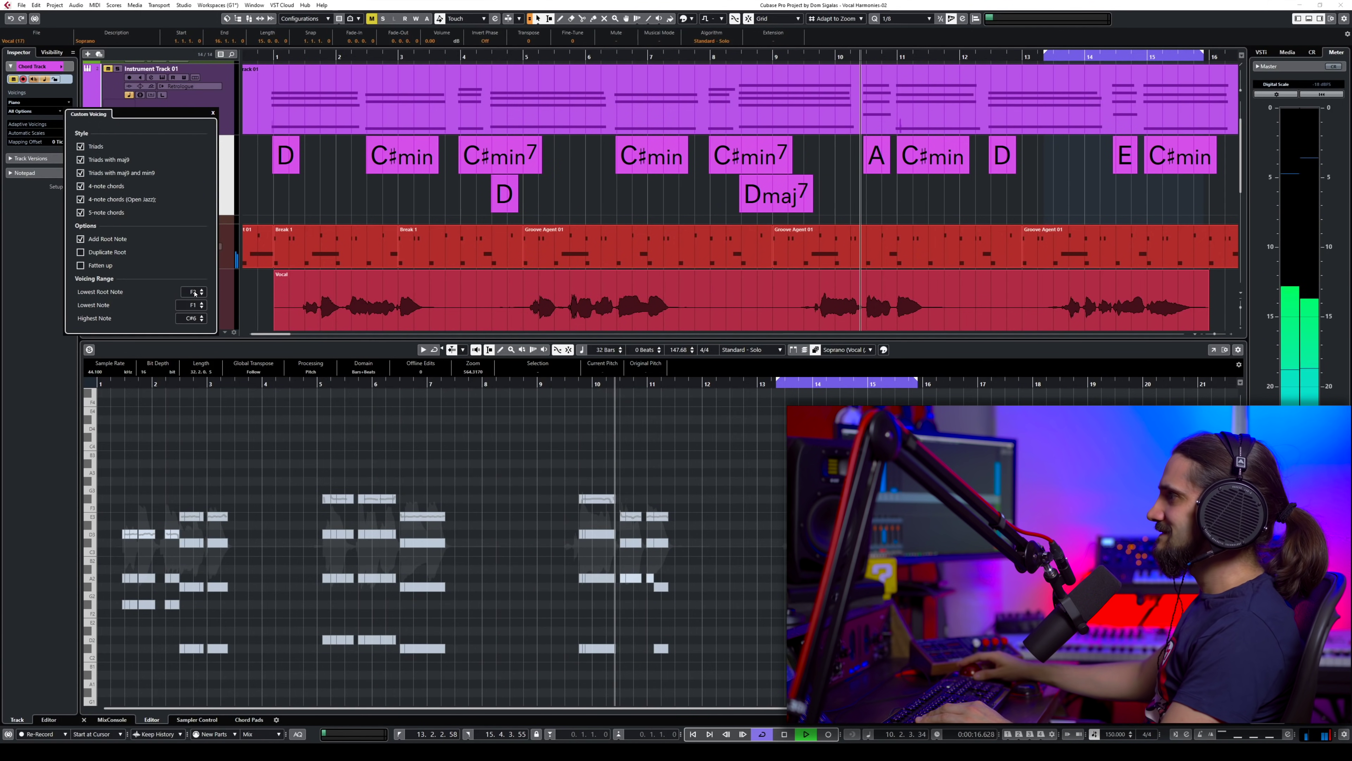
pyautogui.moveTo(195, 290); pyautogui.dragTo(195, 297)
pyautogui.scroll(2, 195, 297)
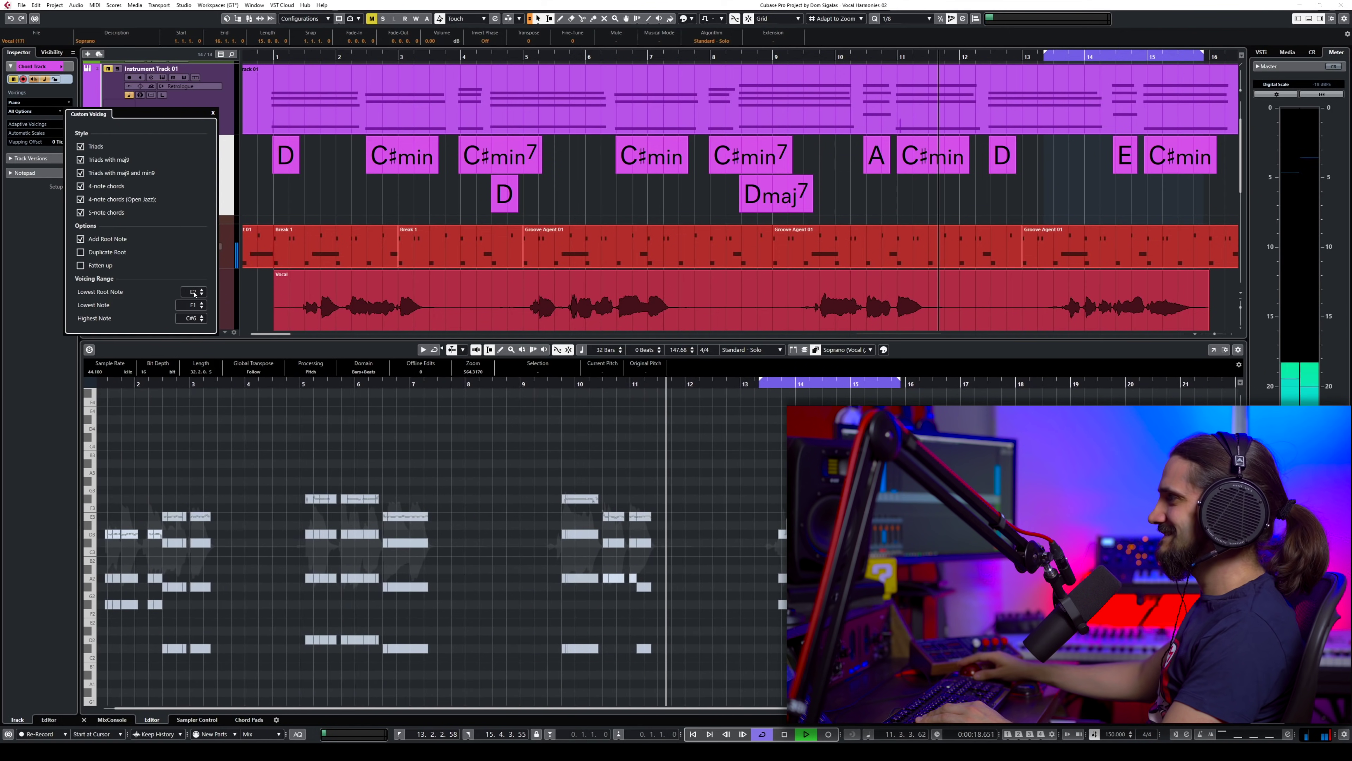
pyautogui.press('space')
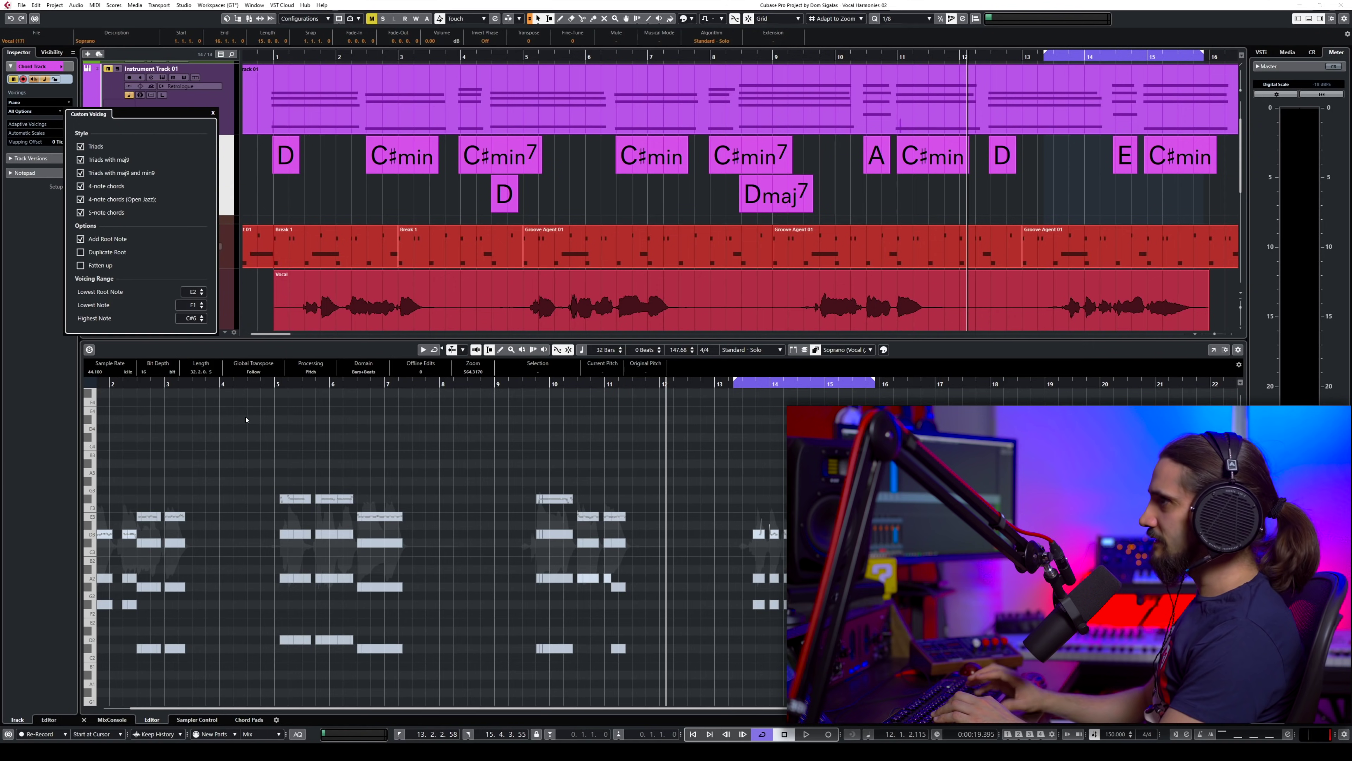
# - Close the custom voicing settings and the Sample Editor so all vocal tracks fit in the project view
pyautogui.click(213, 114)
pyautogui.click(83, 719)
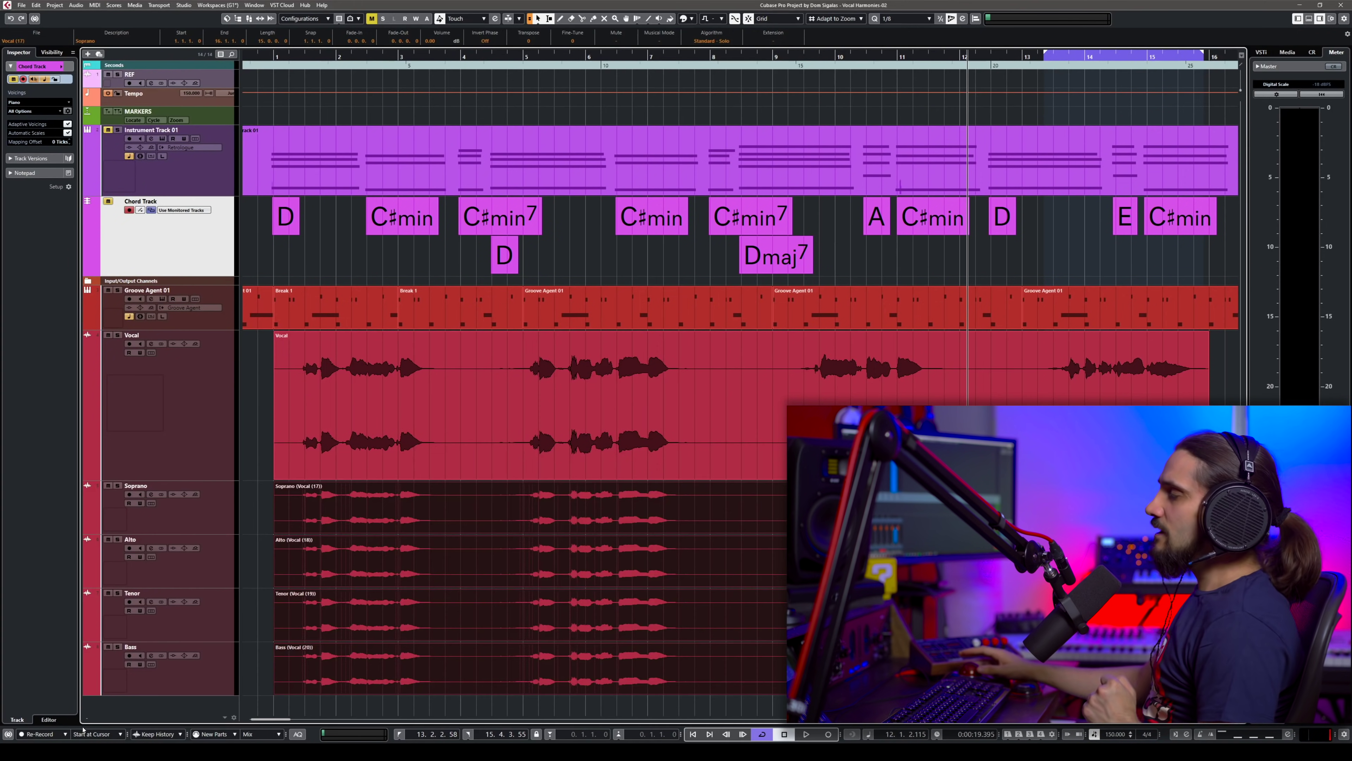
pyautogui.press('g')
pyautogui.press('g')
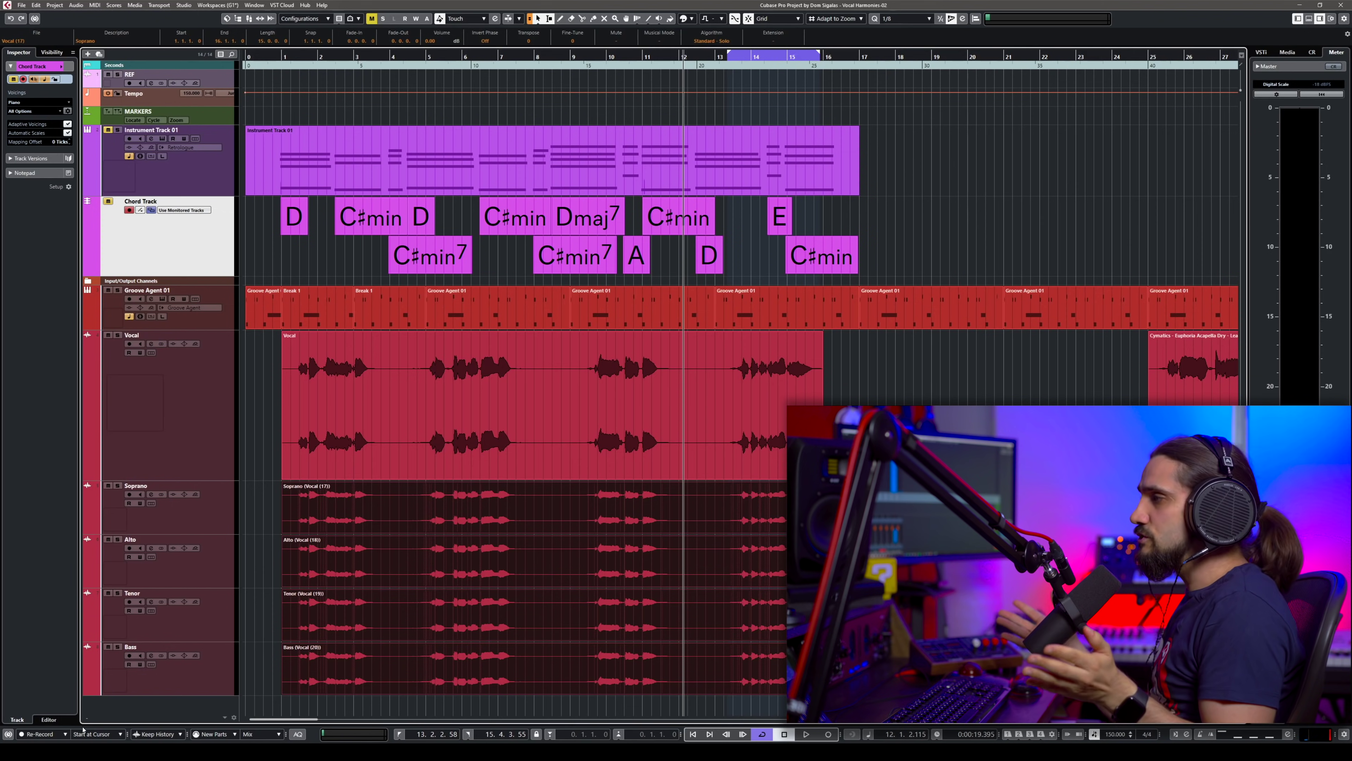
# - Duplicate the Soprano track
pyautogui.click(204, 564)
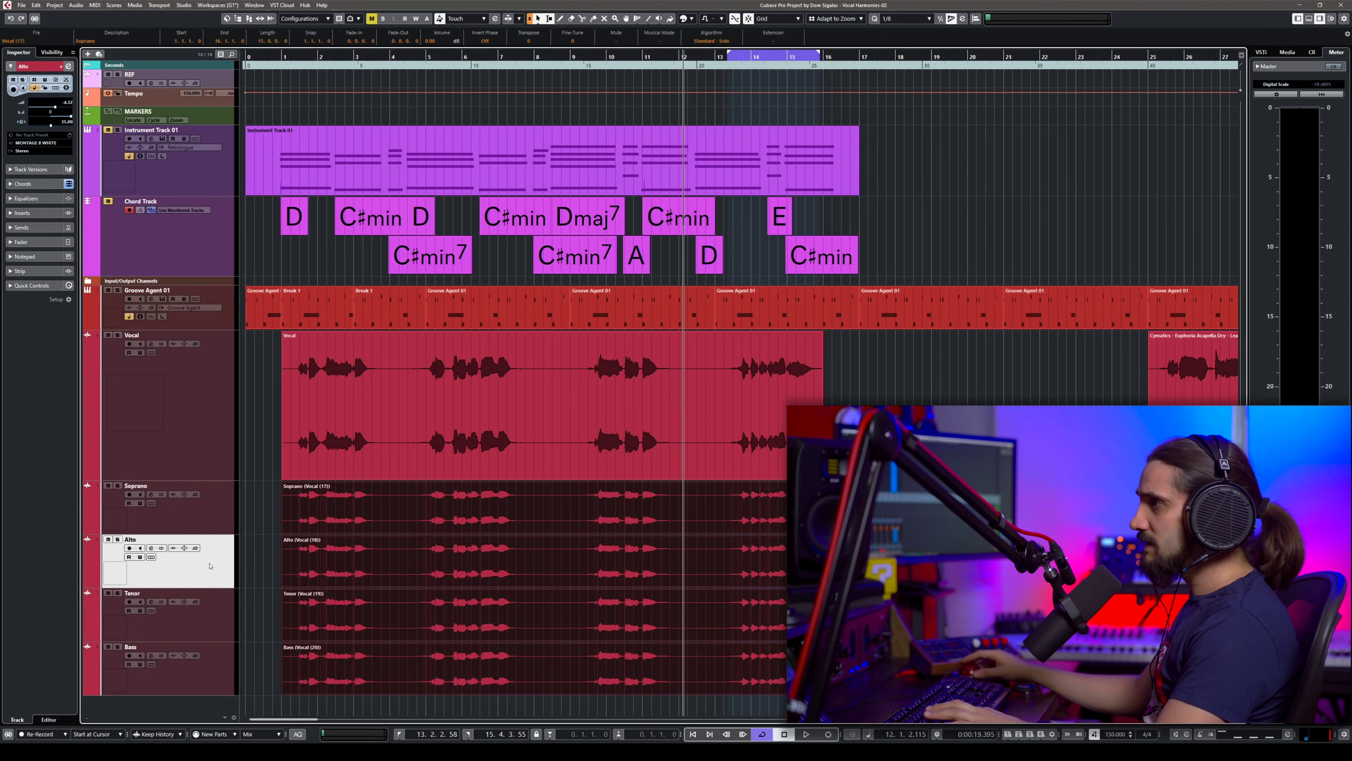
pyautogui.click(216, 530)
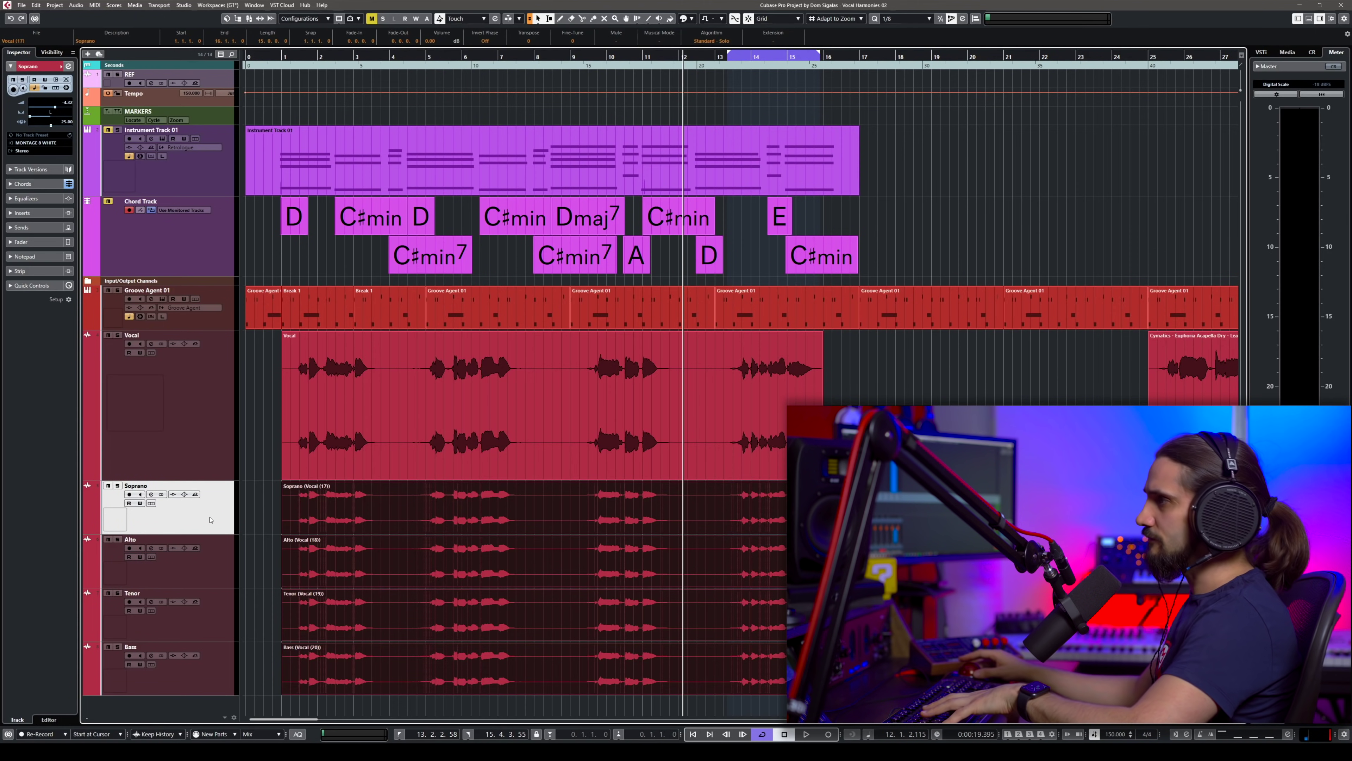
pyautogui.hotkey('ctrl', 'shift', 'd')
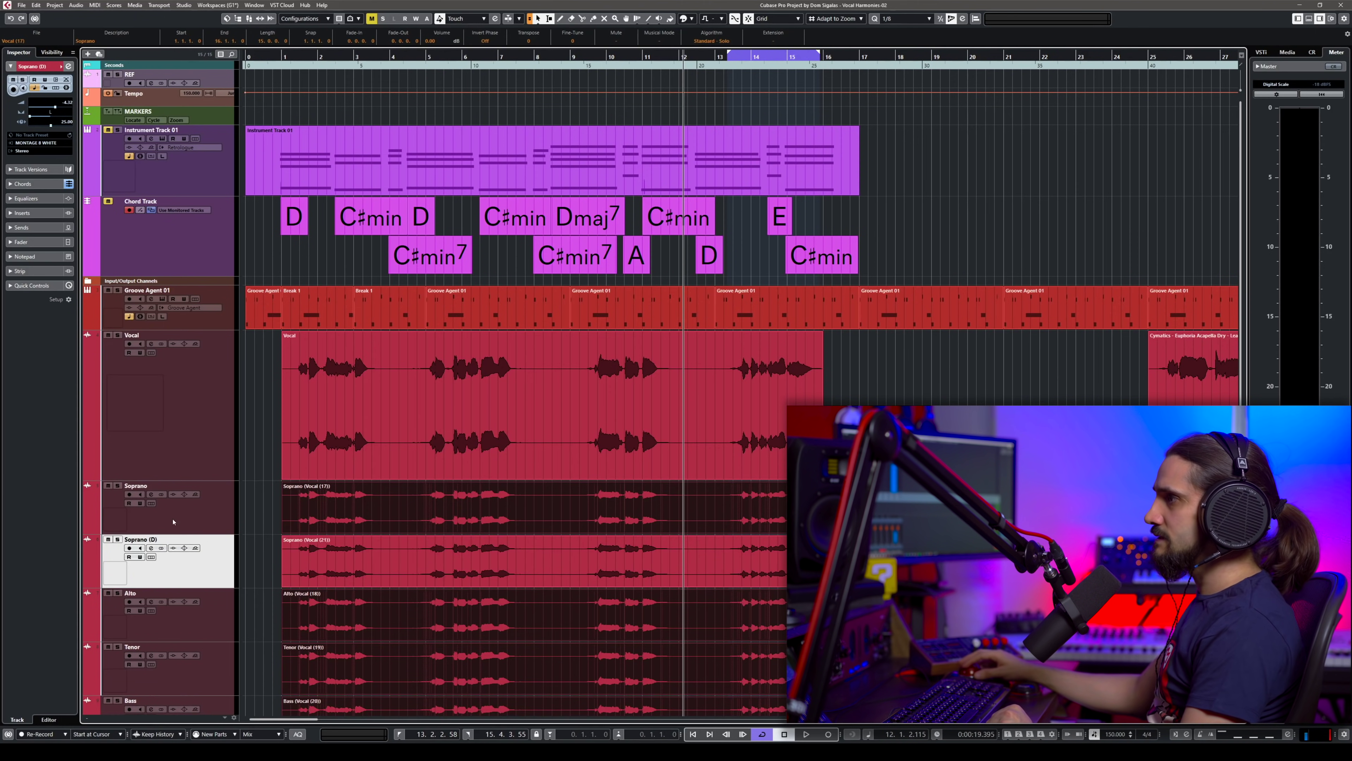
# - Duplicate the Tenor track
pyautogui.scroll(-2, 194, 615)
pyautogui.click(210, 622)
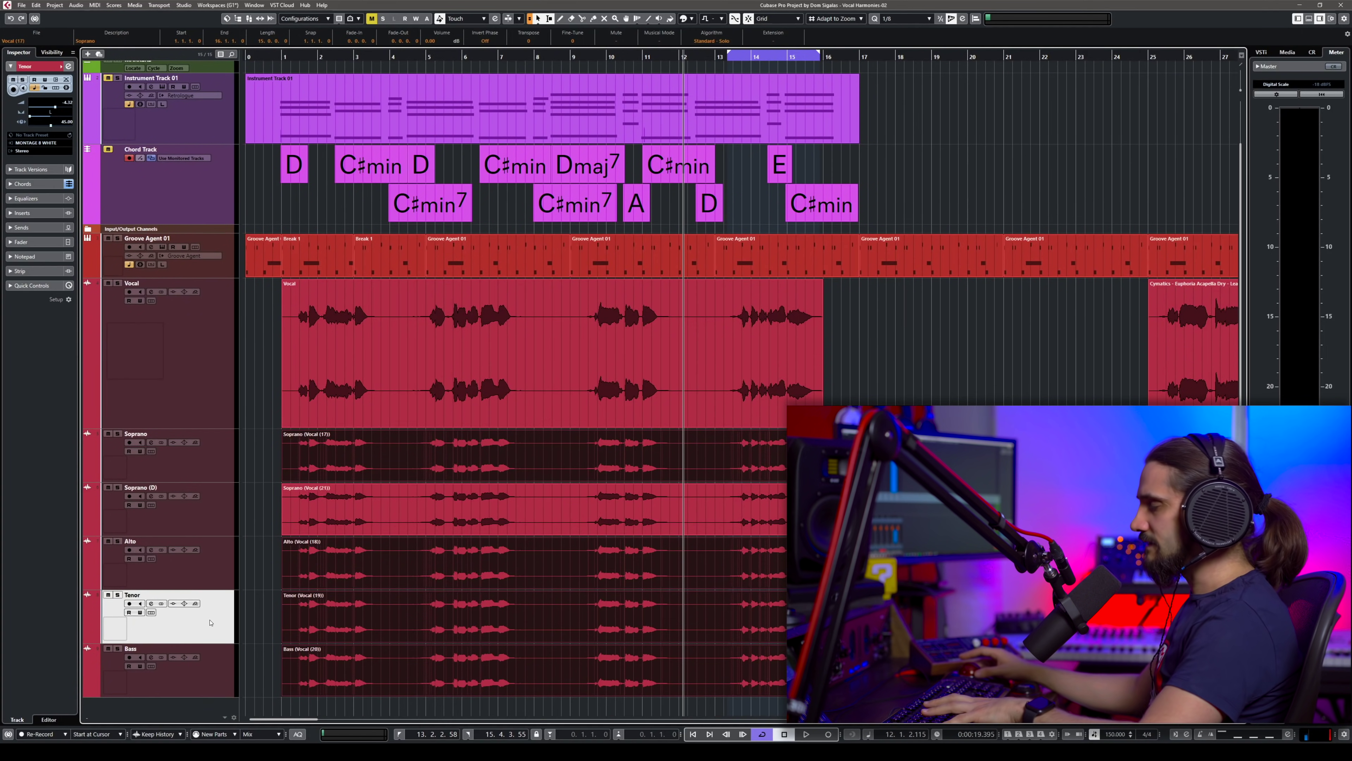
pyautogui.hotkey('ctrl', 'shift', 'd')
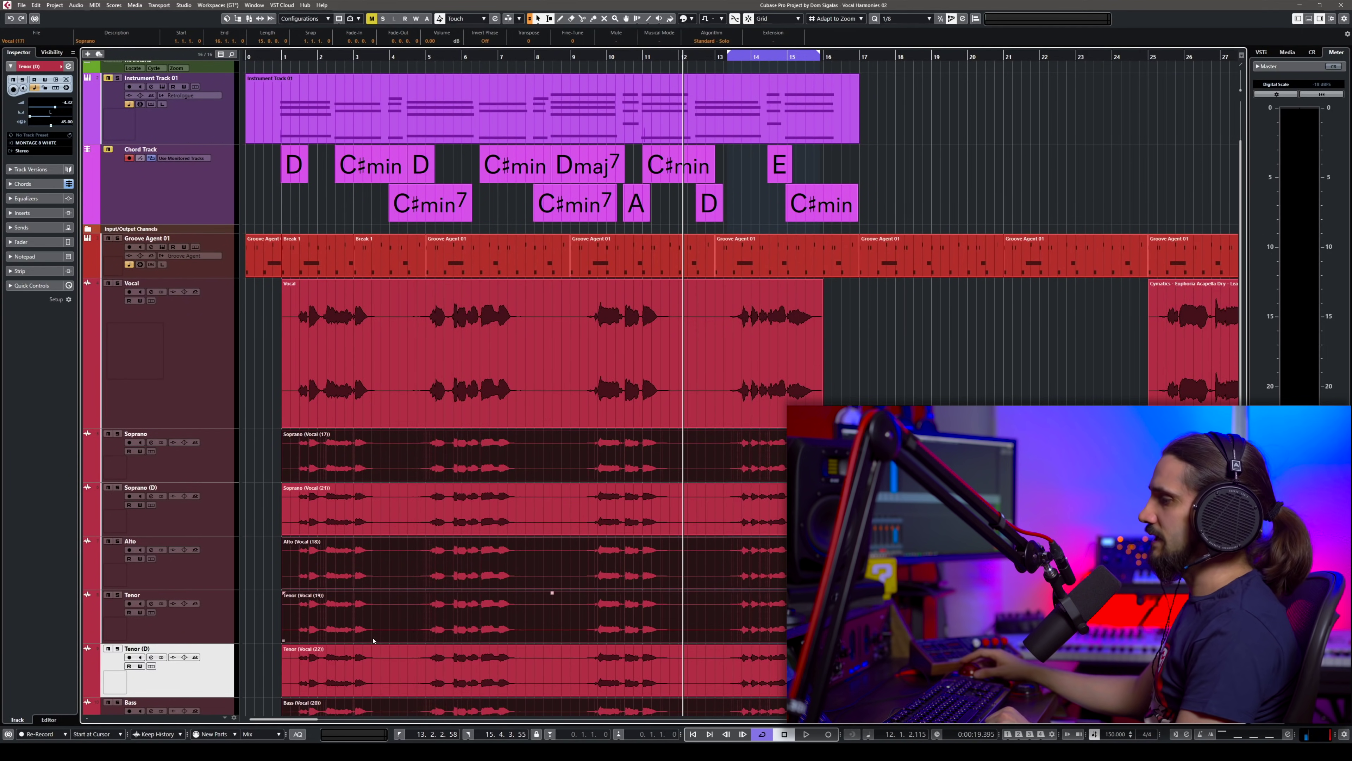
# - Pan the duplicated Soprano and Tenor tracks hard right in the MixConsole, opposite their originals
pyautogui.press('F3')
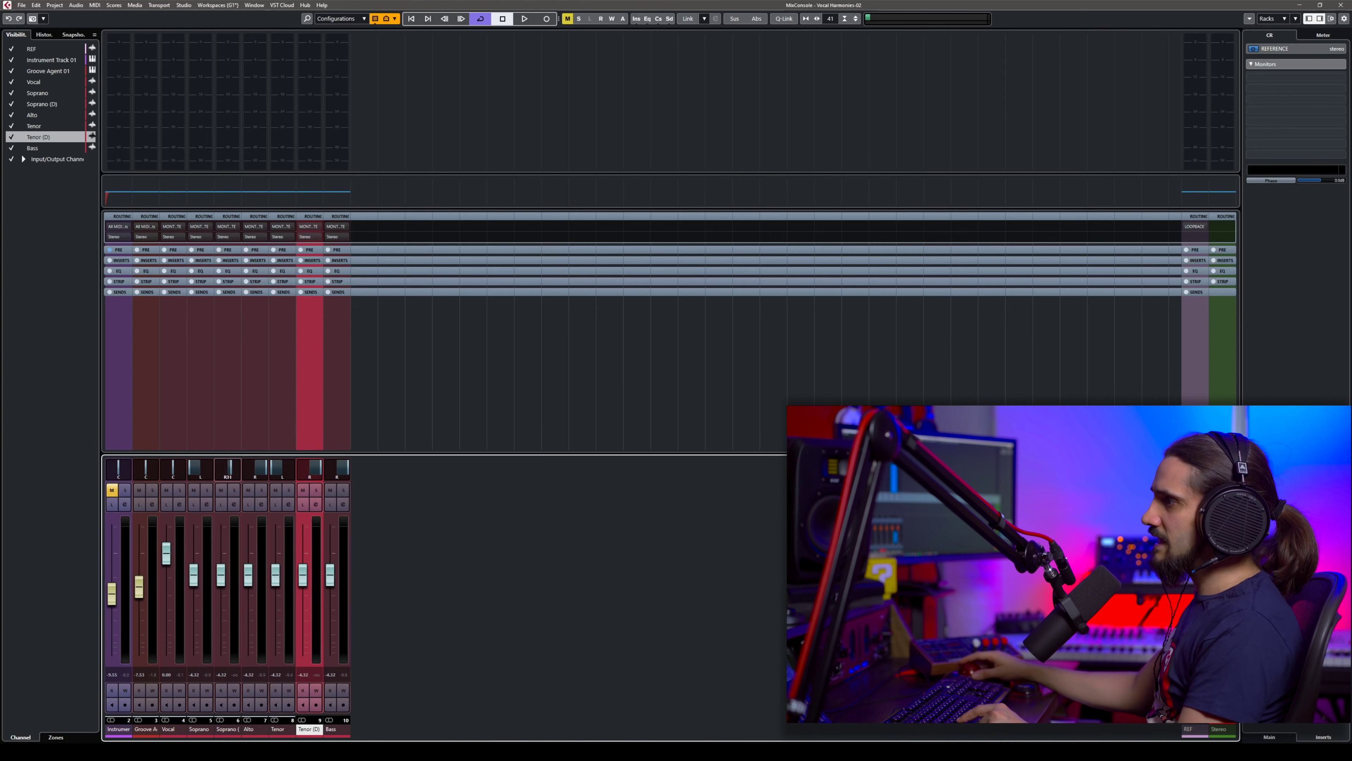
pyautogui.press('F3')
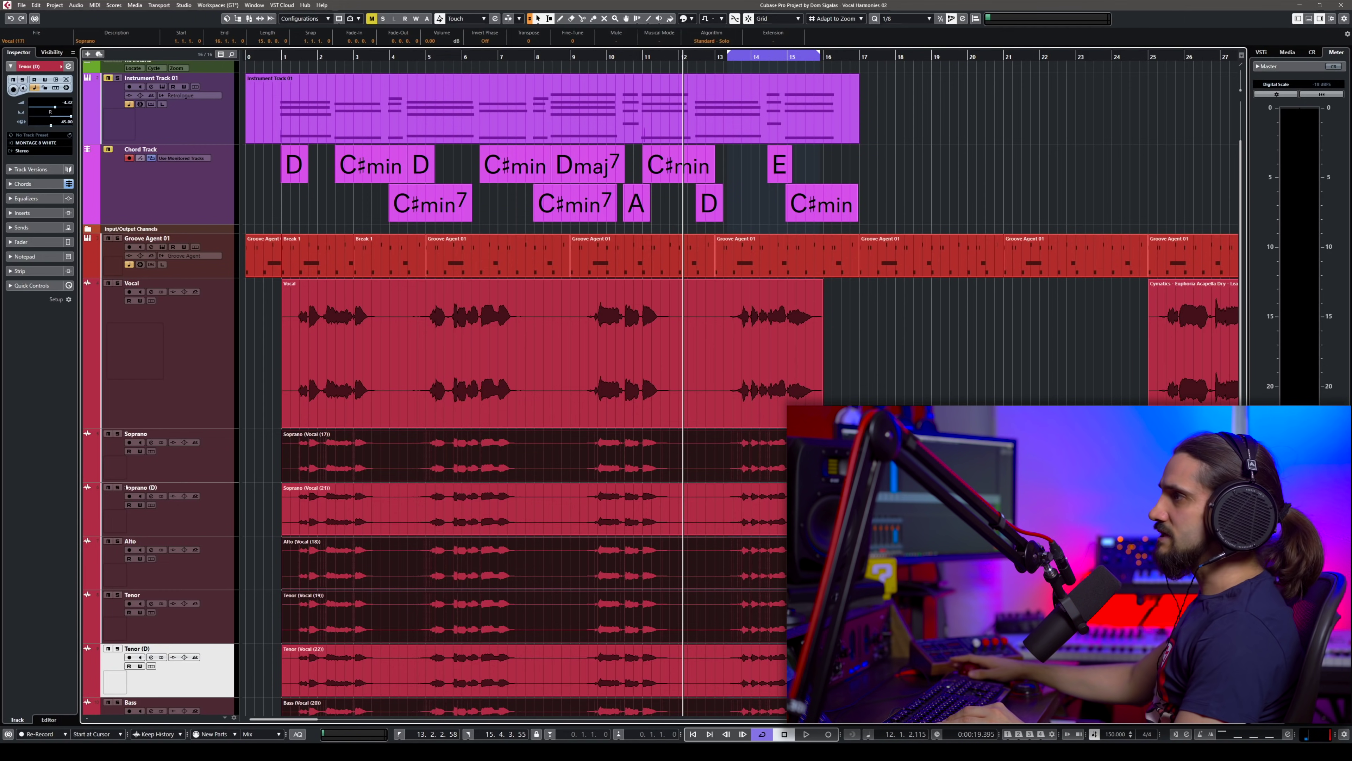
# - Set the duplicated Soprano and Tenor tracks to follow the chord track as the Soprano 2 and Tenor 2 voices
pyautogui.click(188, 460)
pyautogui.click(209, 516)
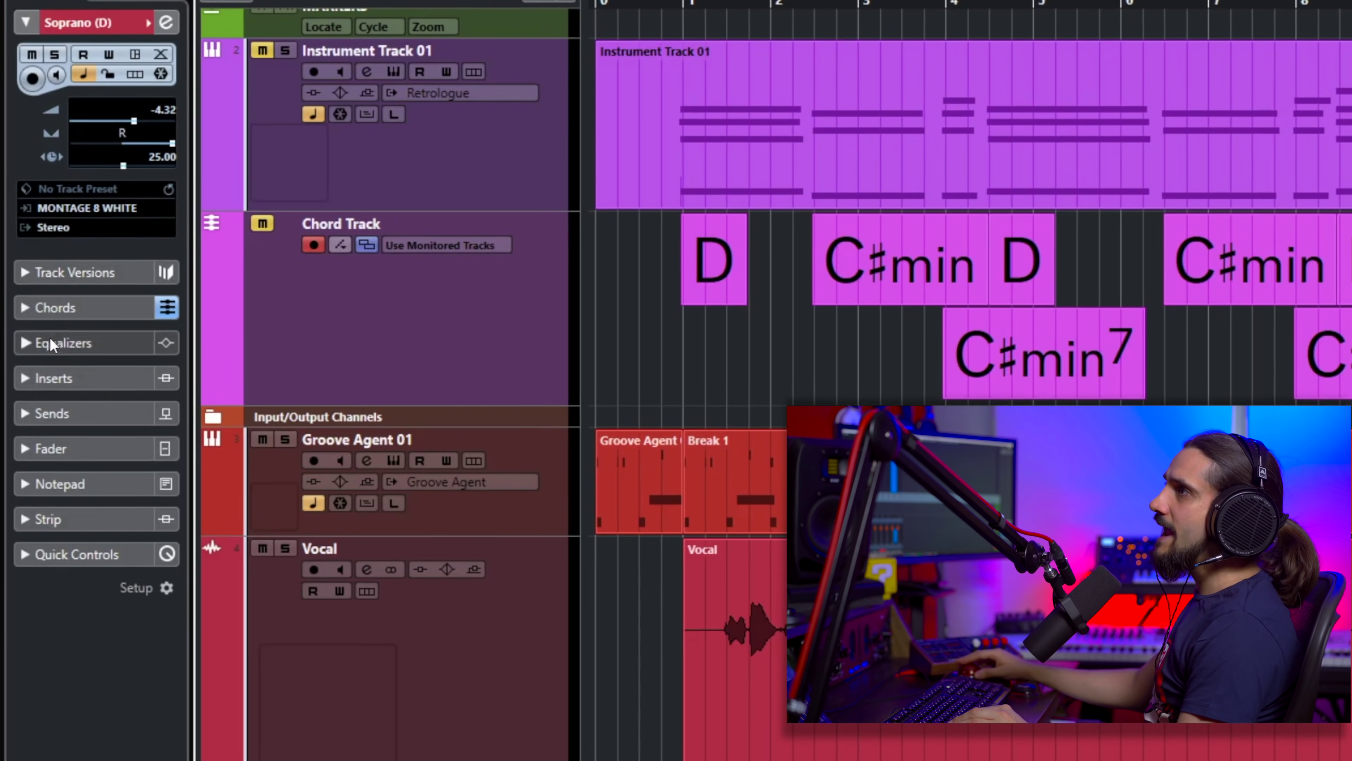
pyautogui.click(64, 310)
pyautogui.click(37, 158)
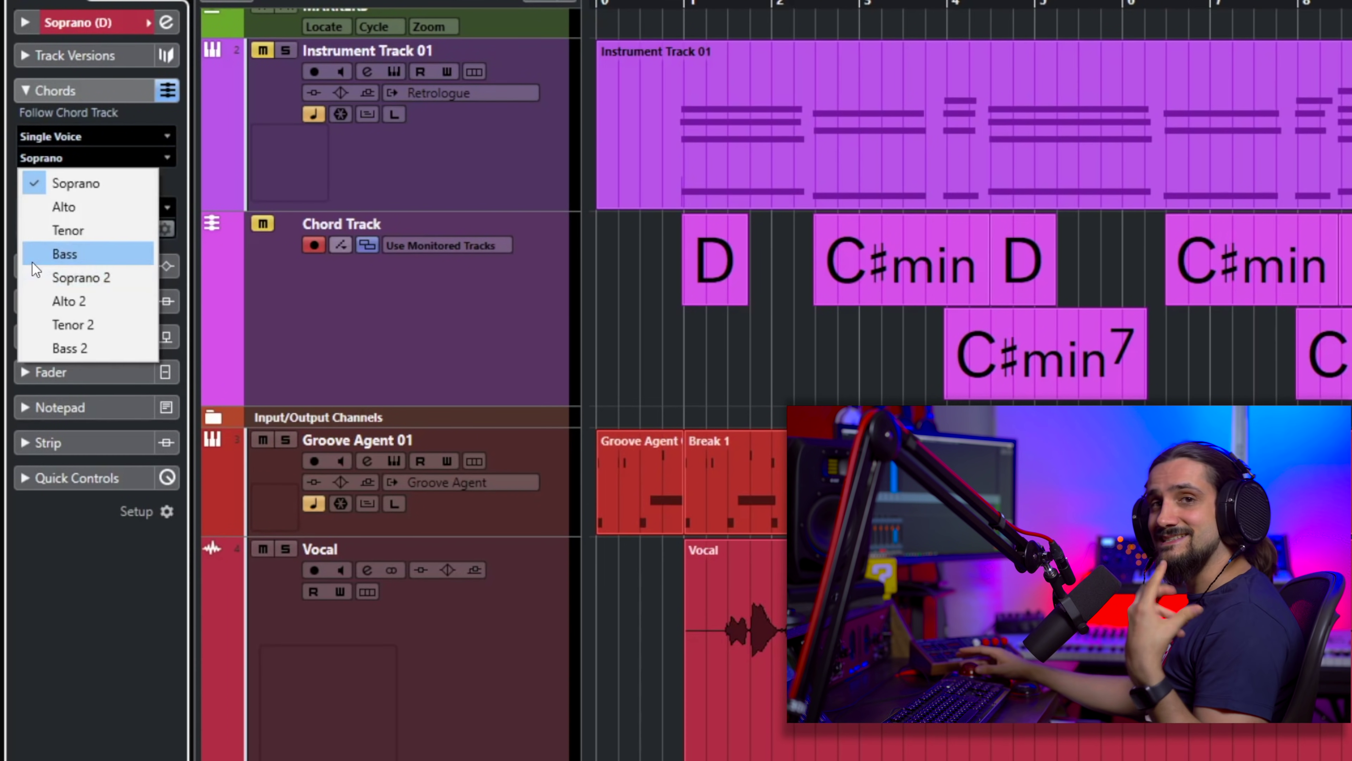
pyautogui.click(46, 277)
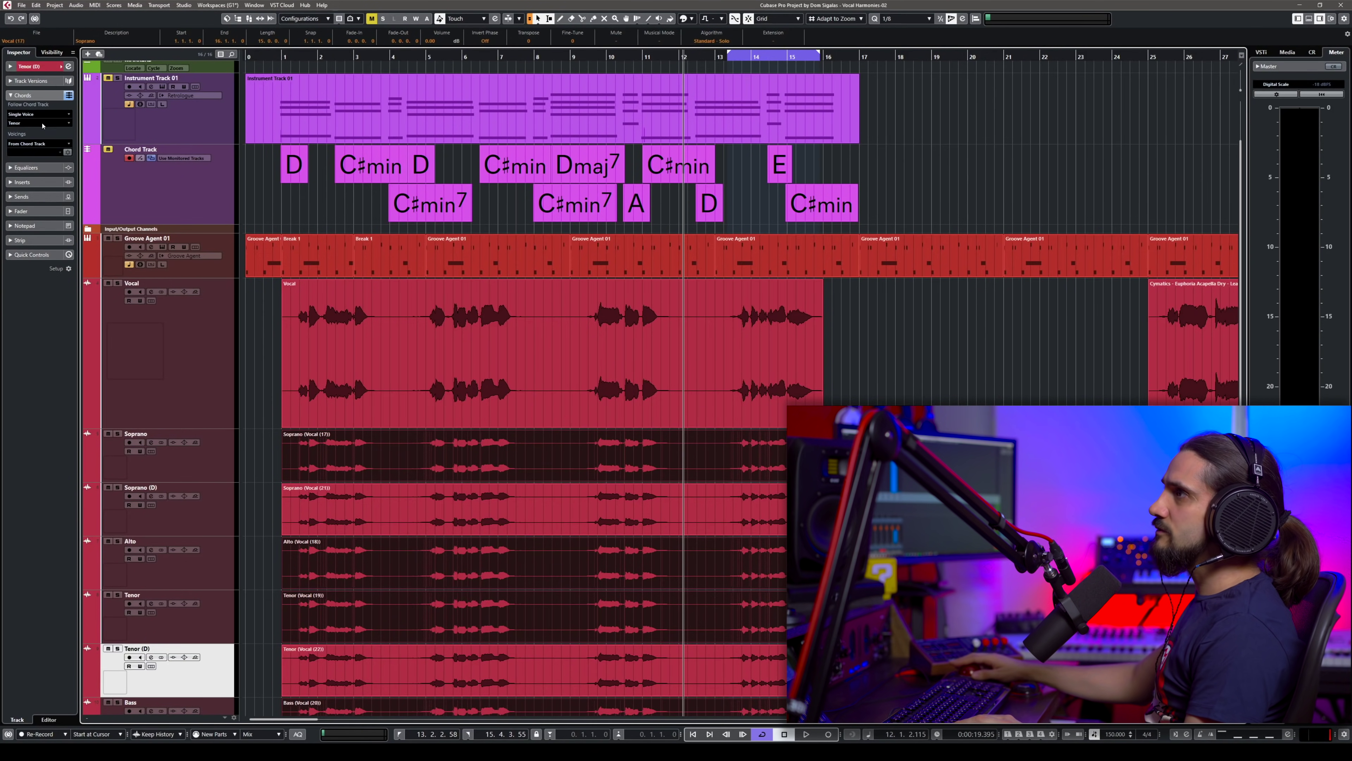
pyautogui.click(43, 125)
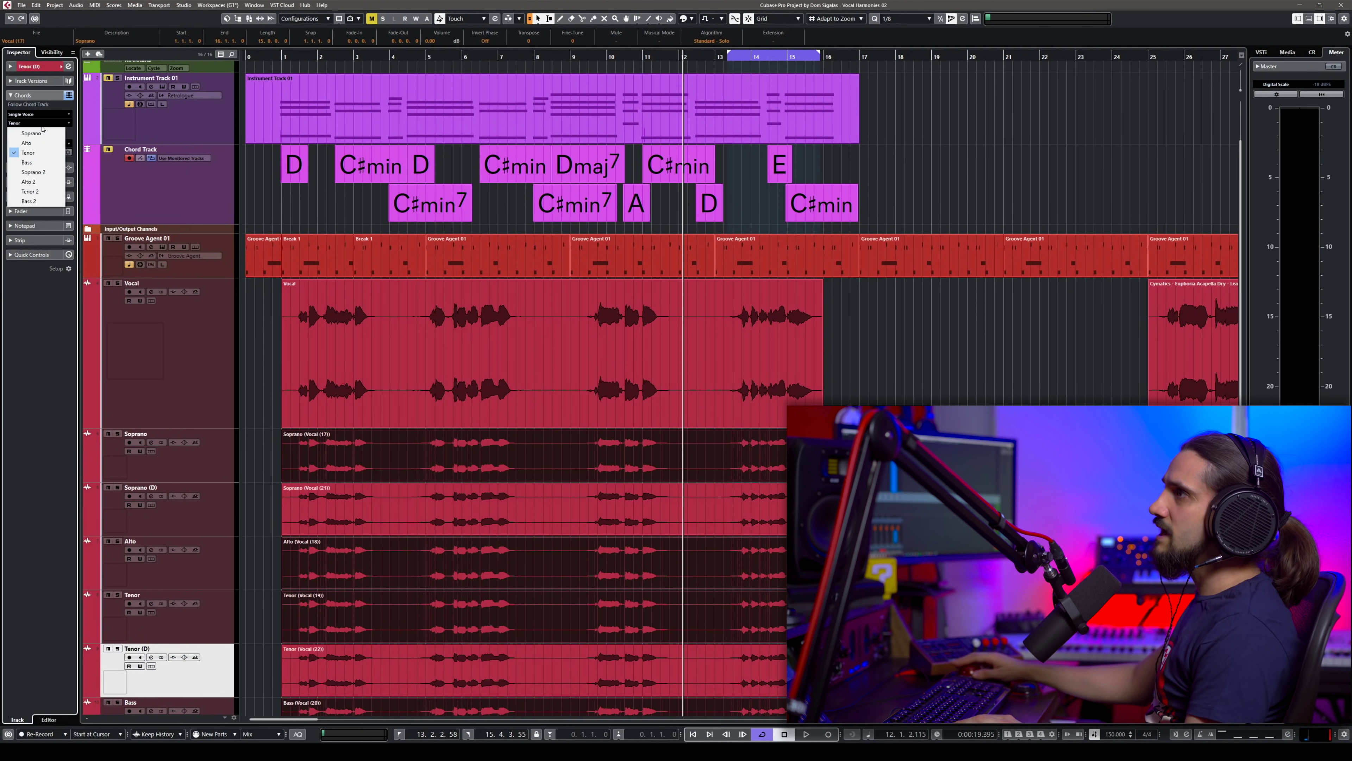
pyautogui.click(43, 196)
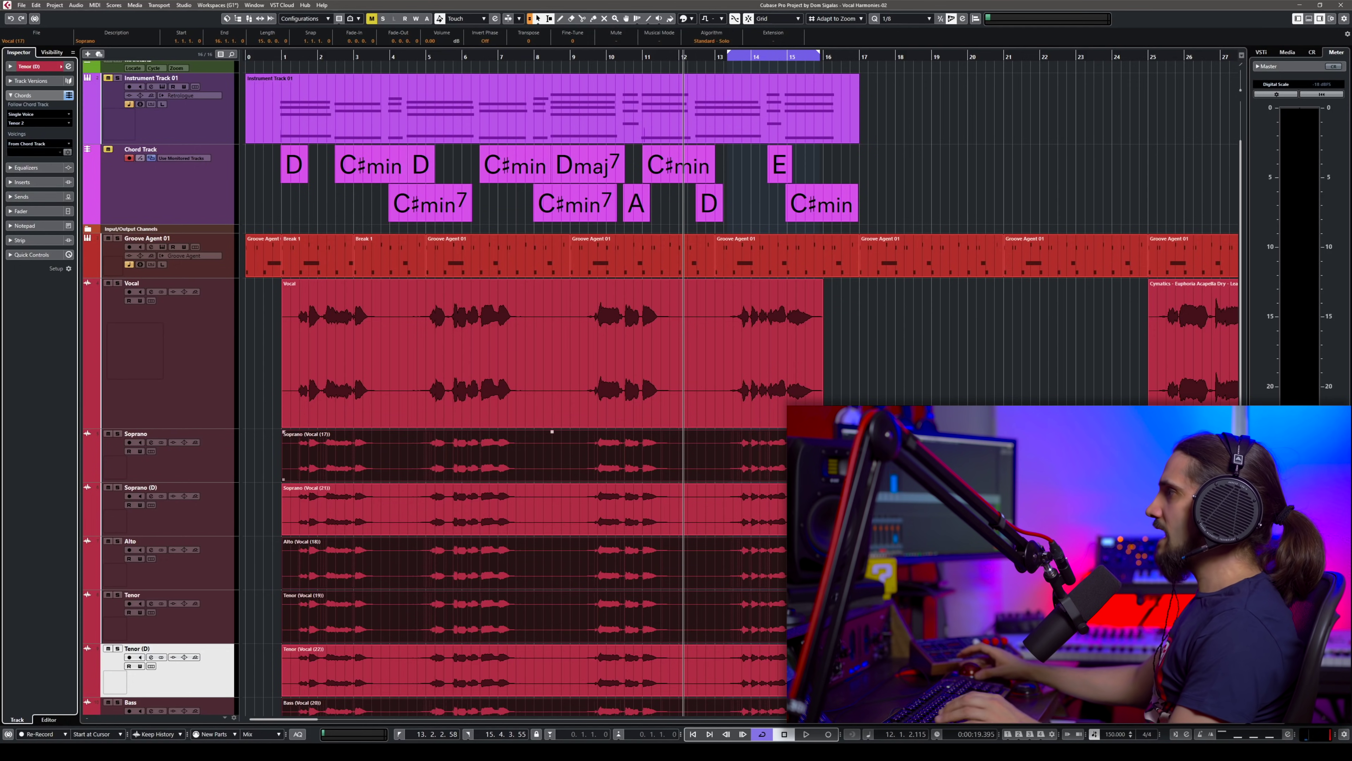
# - Open all harmony vocal events together in the Sample Editor and bring up the chord track's custom voicing settings
pyautogui.moveTo(305, 735); pyautogui.dragTo(319, 700)
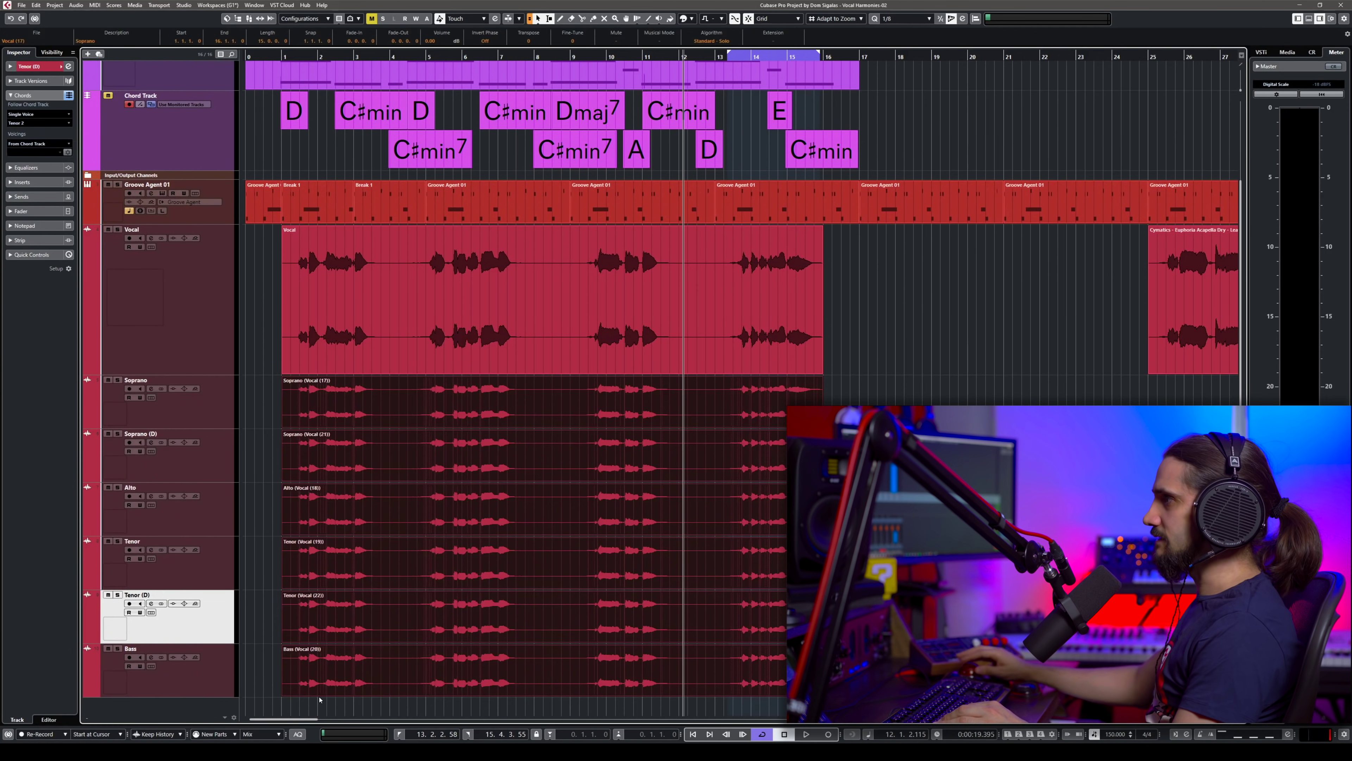
pyautogui.press('Return')
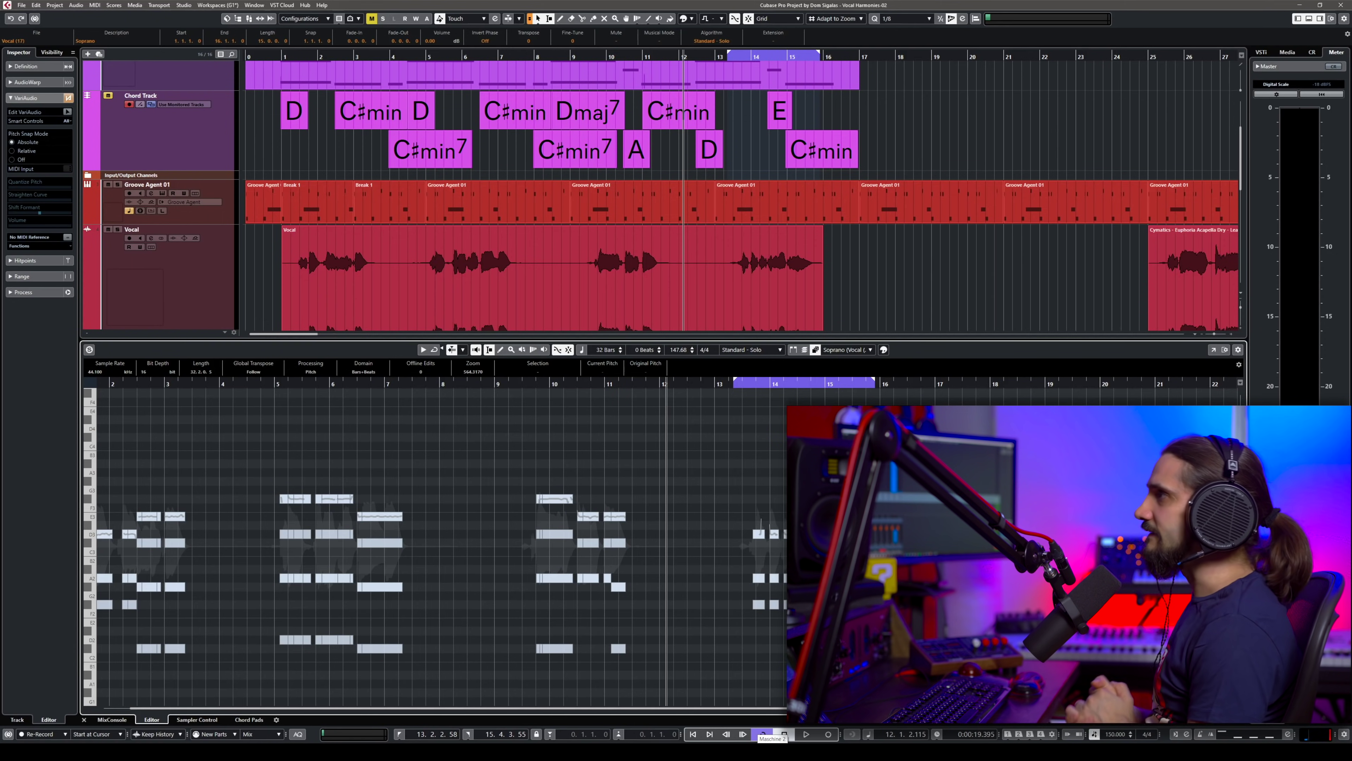
pyautogui.click(178, 156)
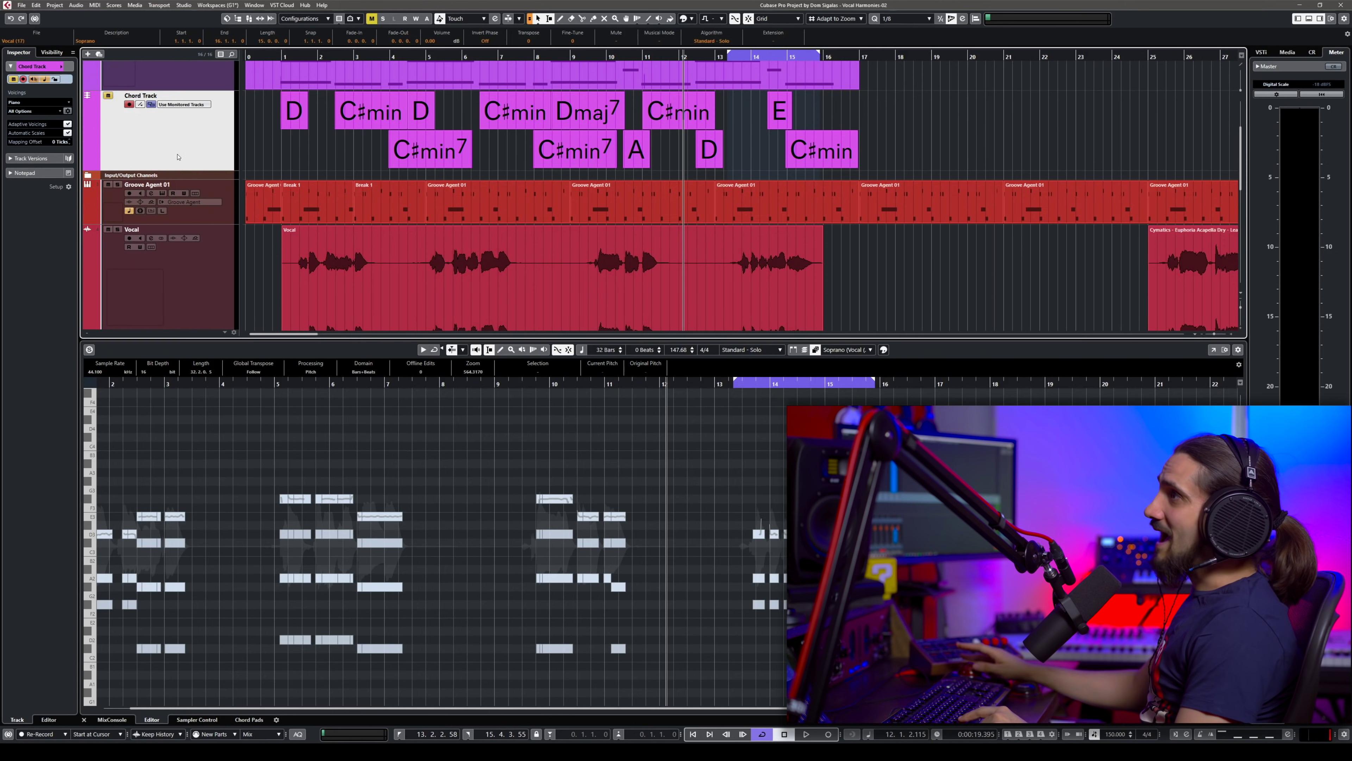
pyautogui.click(67, 112)
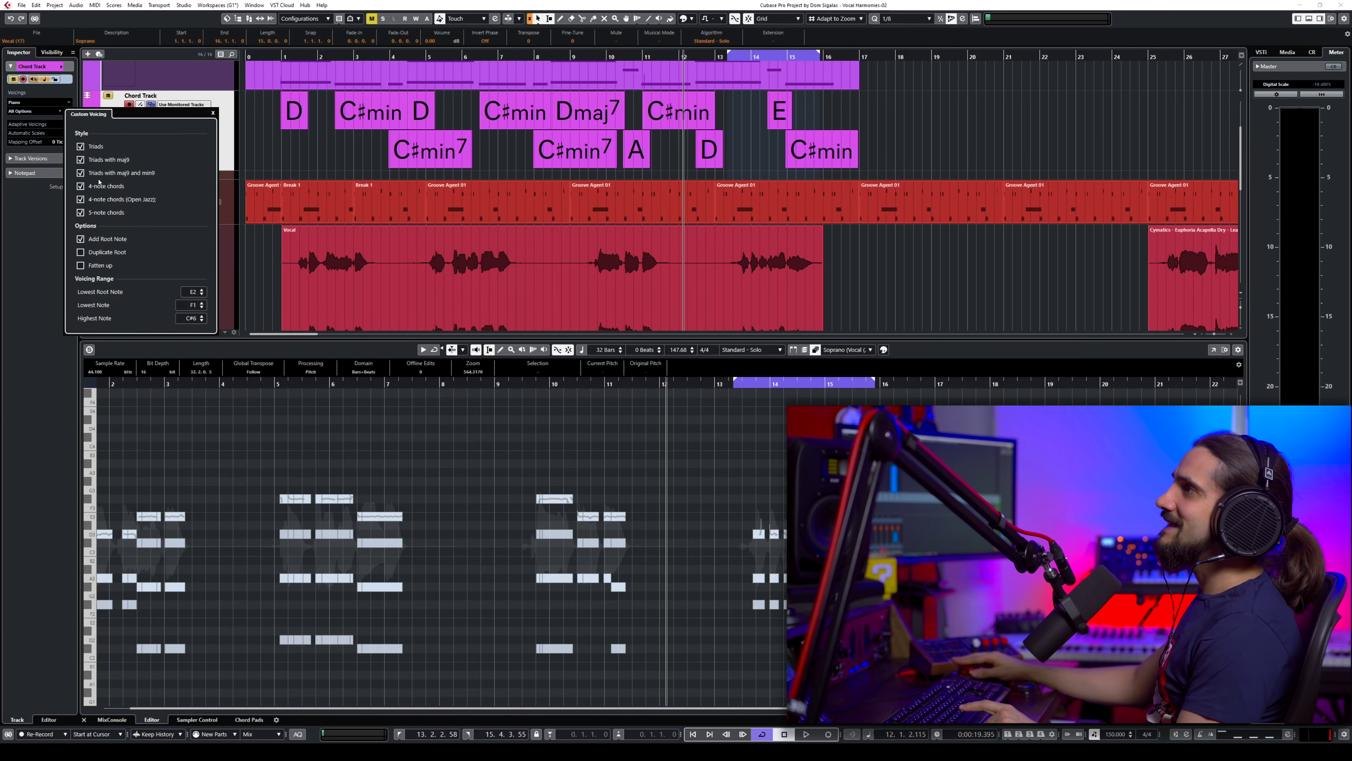
# - Restrict the chord track's custom voicing styles to Triads with maj9 and 5-note chords
pyautogui.click(81, 147)
pyautogui.click(80, 171)
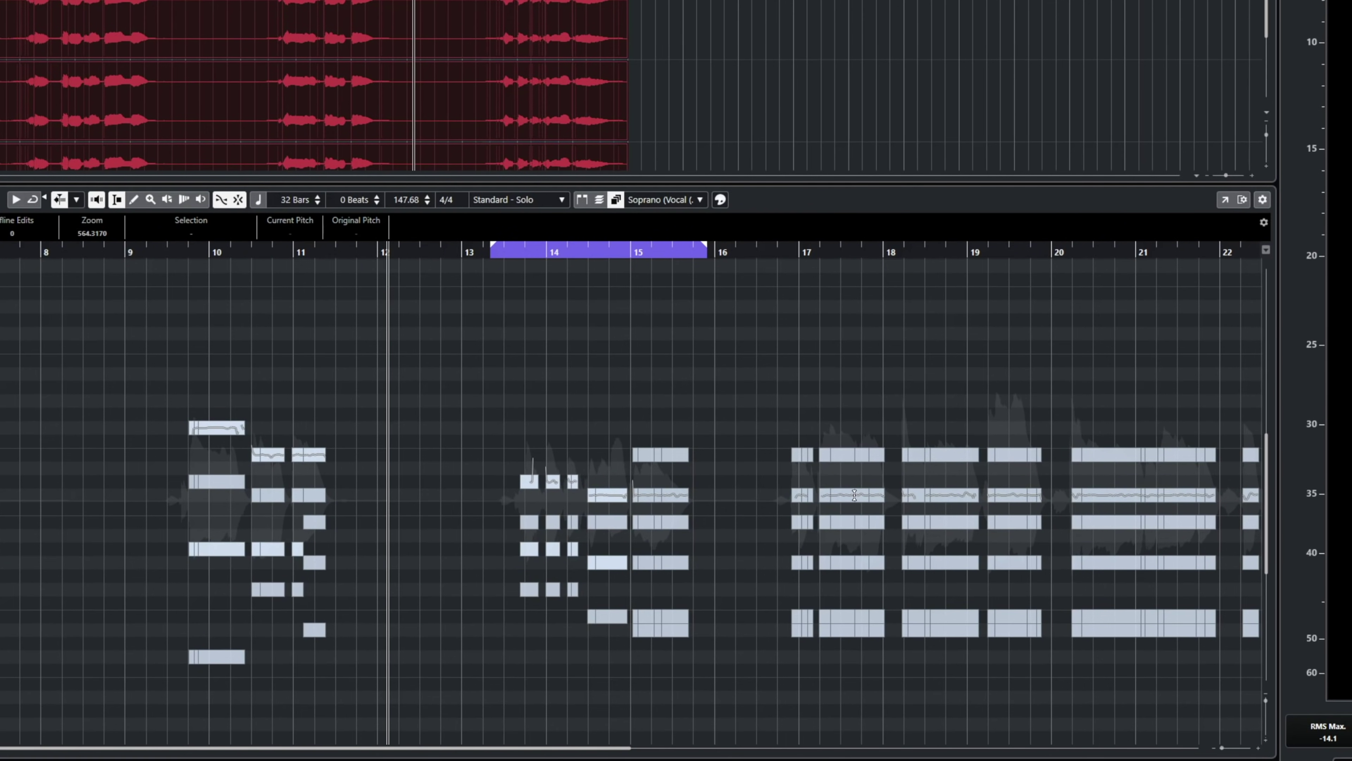
pyautogui.moveTo(705, 252); pyautogui.dragTo(515, 255)
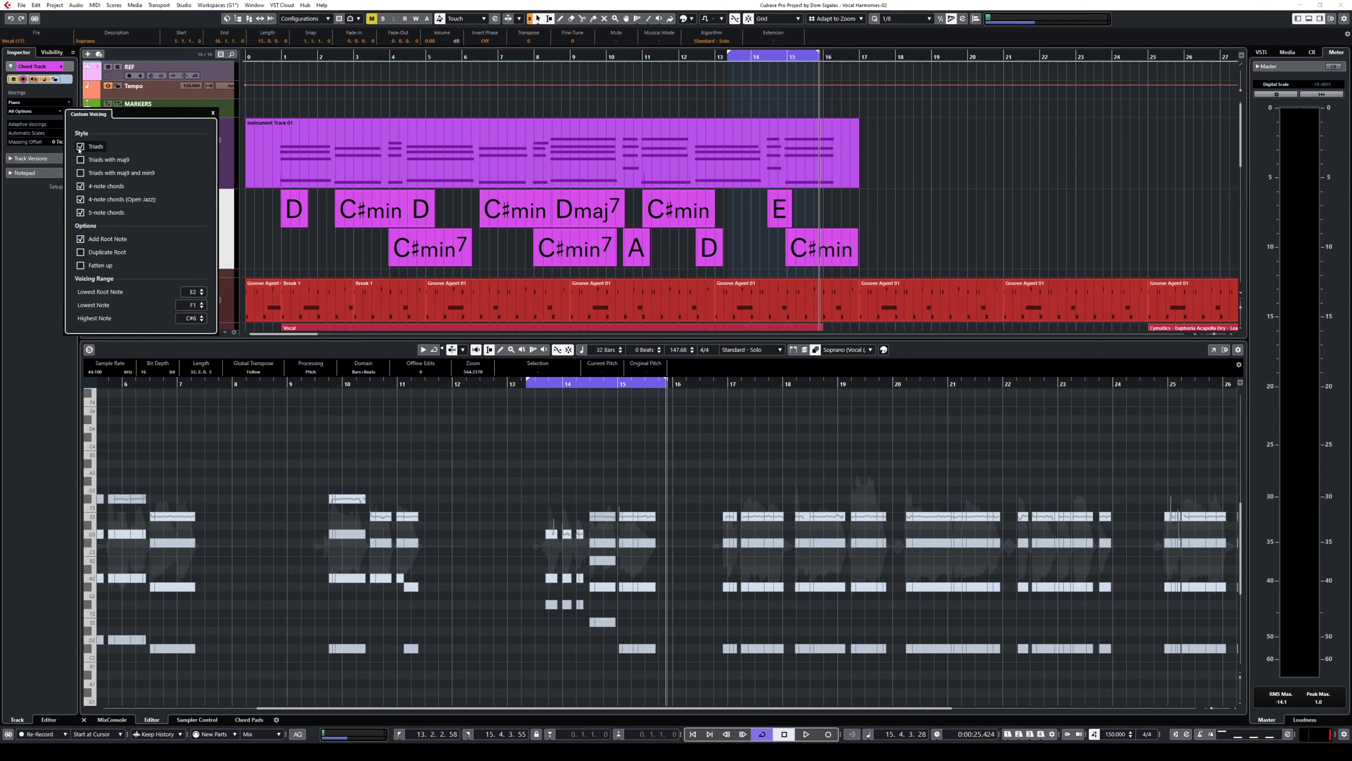
pyautogui.click(81, 160)
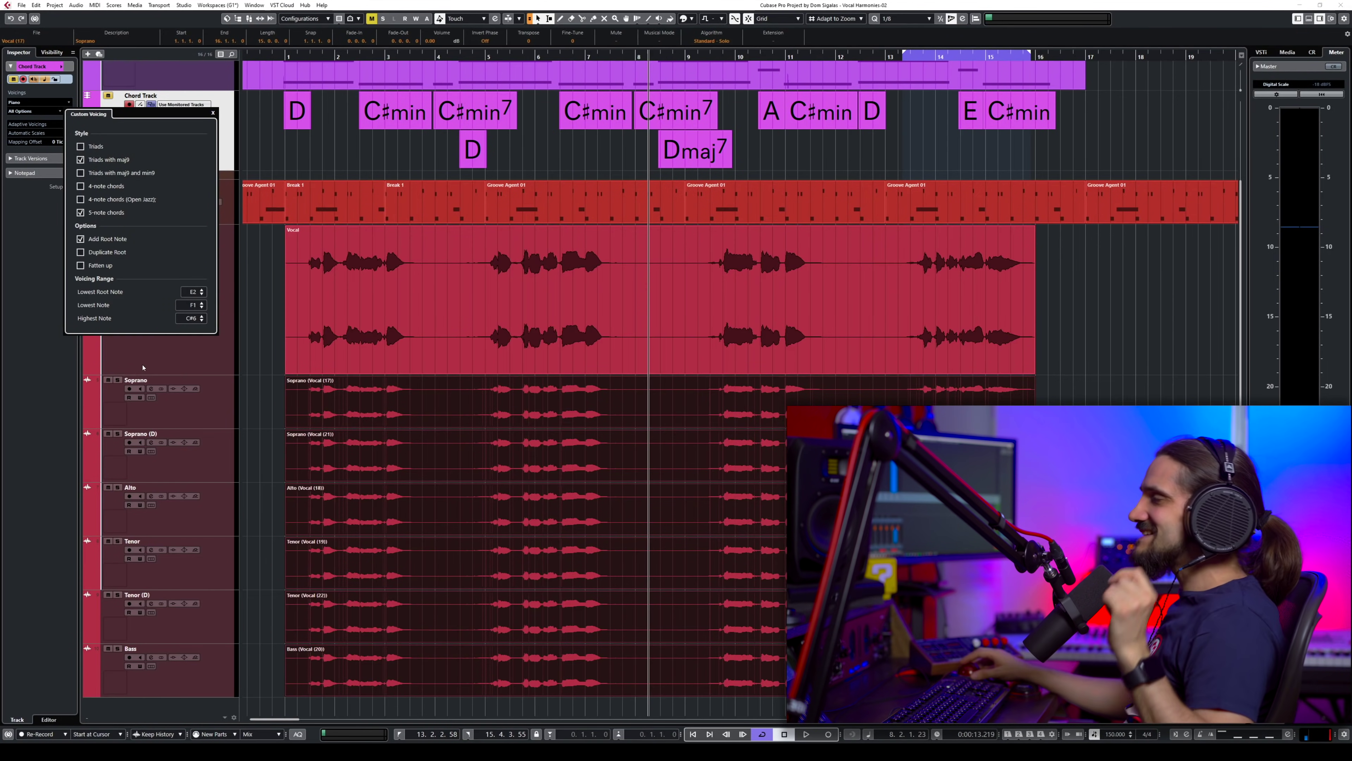
# - Route all six harmony tracks from Soprano to Bass into a new stereo group track named >BV
pyautogui.click(211, 402)
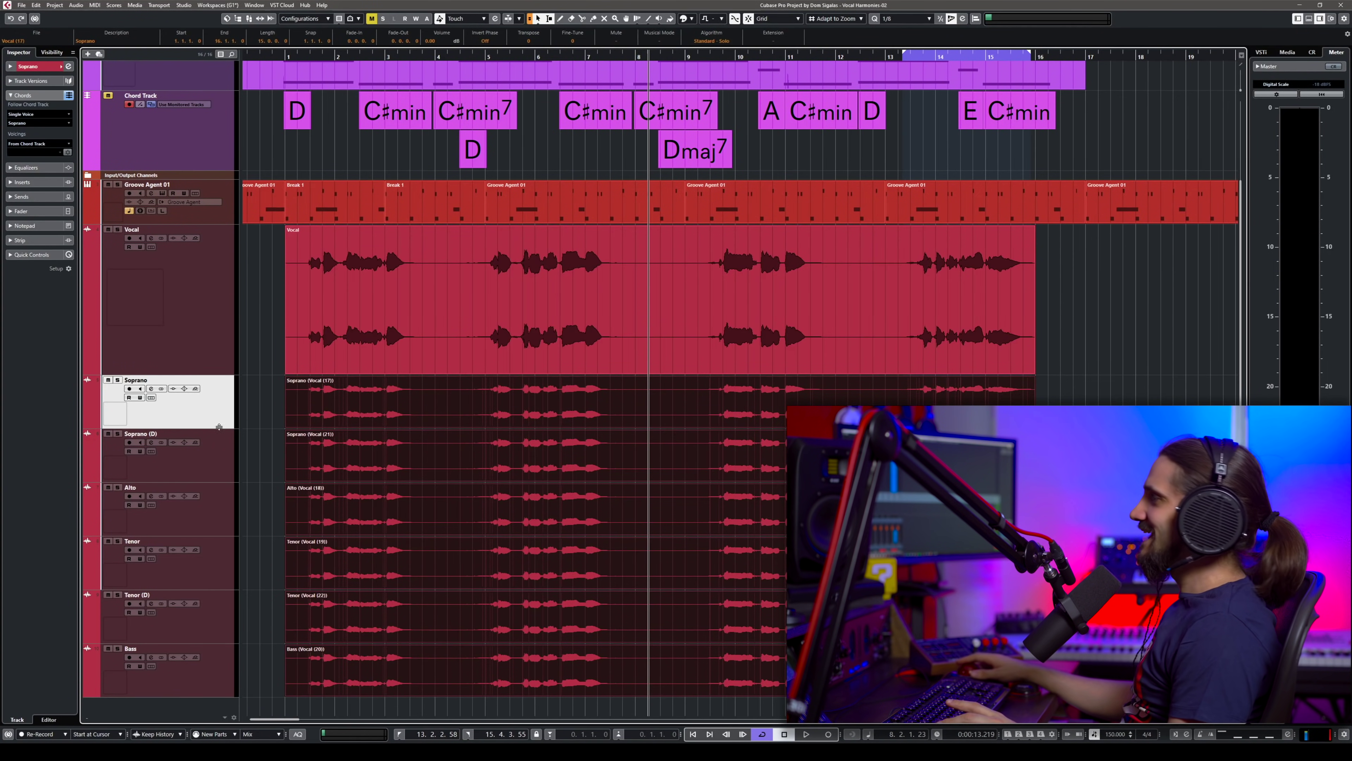
pyautogui.keyDown('shift'); pyautogui.click(209, 674); pyautogui.keyUp('shift')
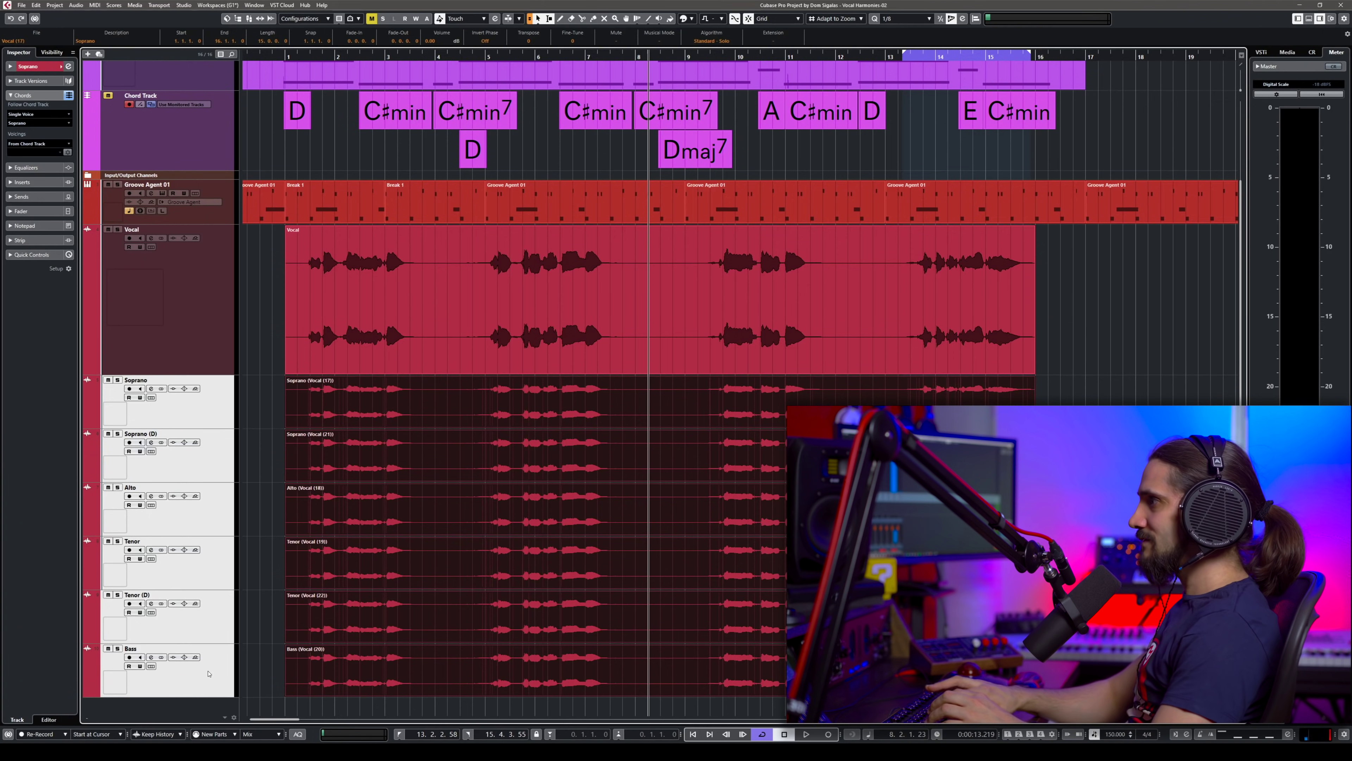
pyautogui.hotkey('ctrl', 'g')
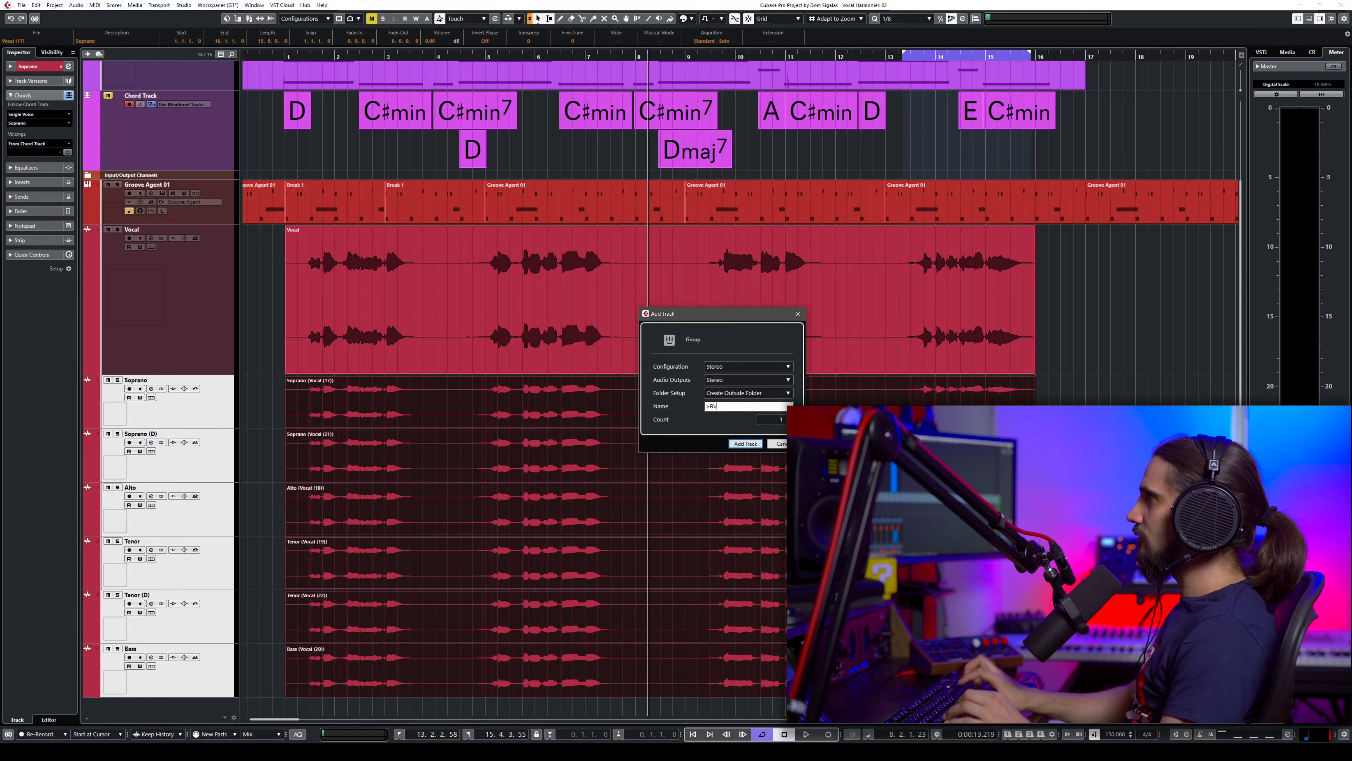
pyautogui.write('>BV')
pyautogui.press('Return')
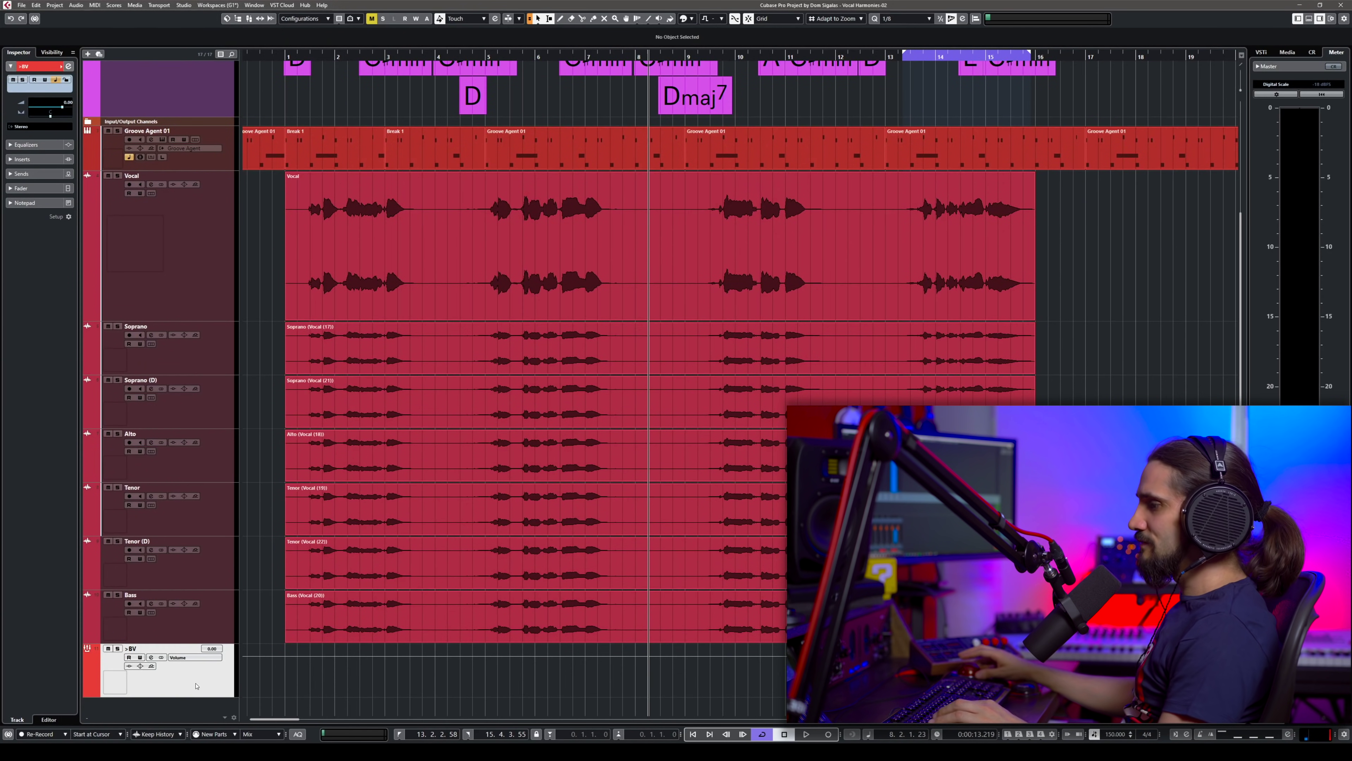
# - Play the project from the start to hear the grouped backing vocals with the lead vocal and drums
pyautogui.hotkey('ctrl', 'f')
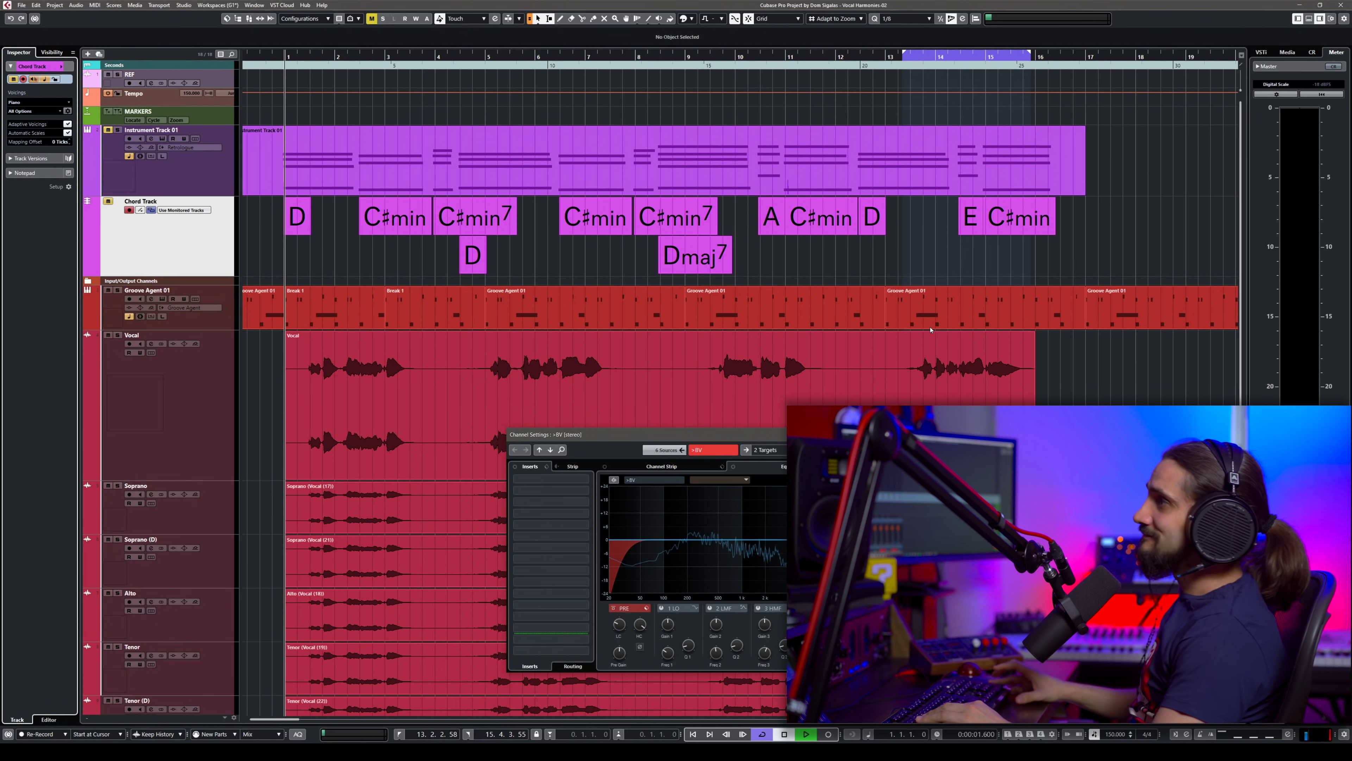
pyautogui.press('space')
pyautogui.click(931, 343)
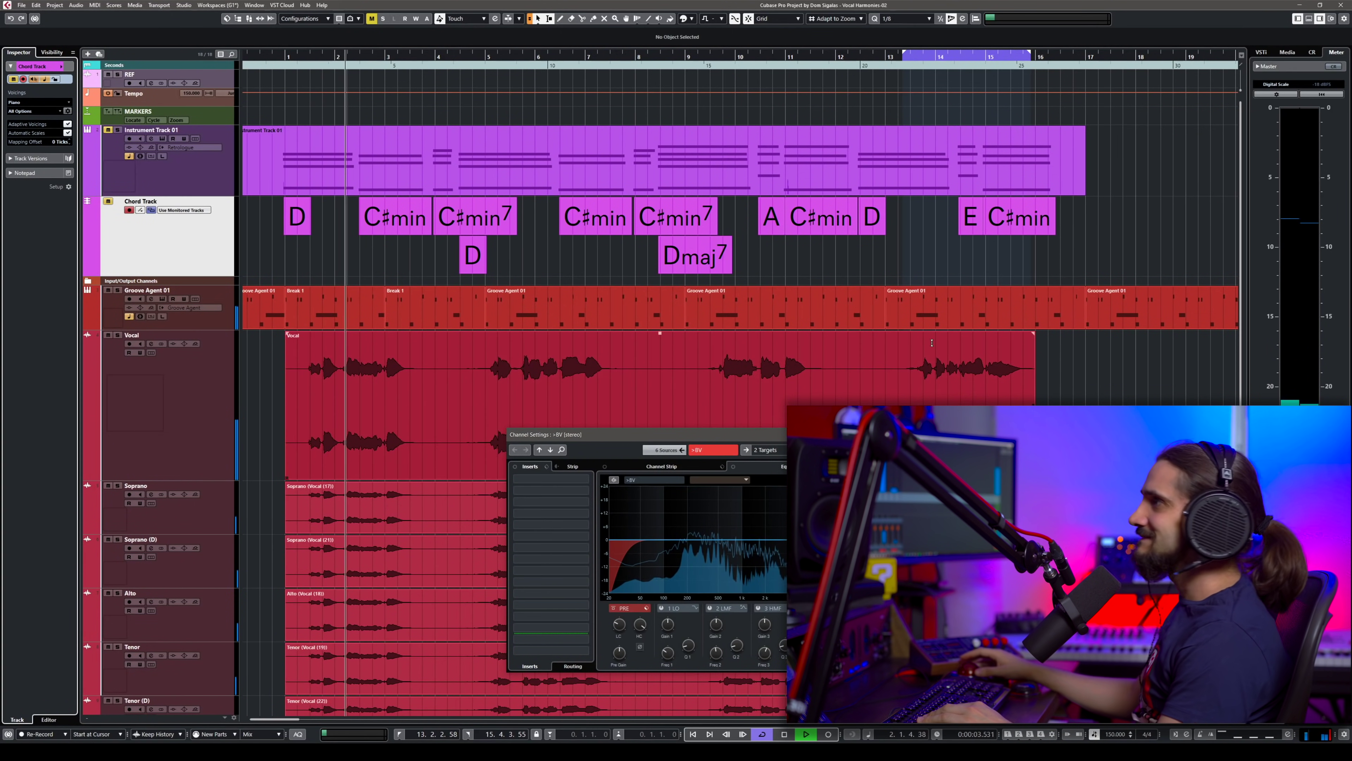
pyautogui.click(933, 346)
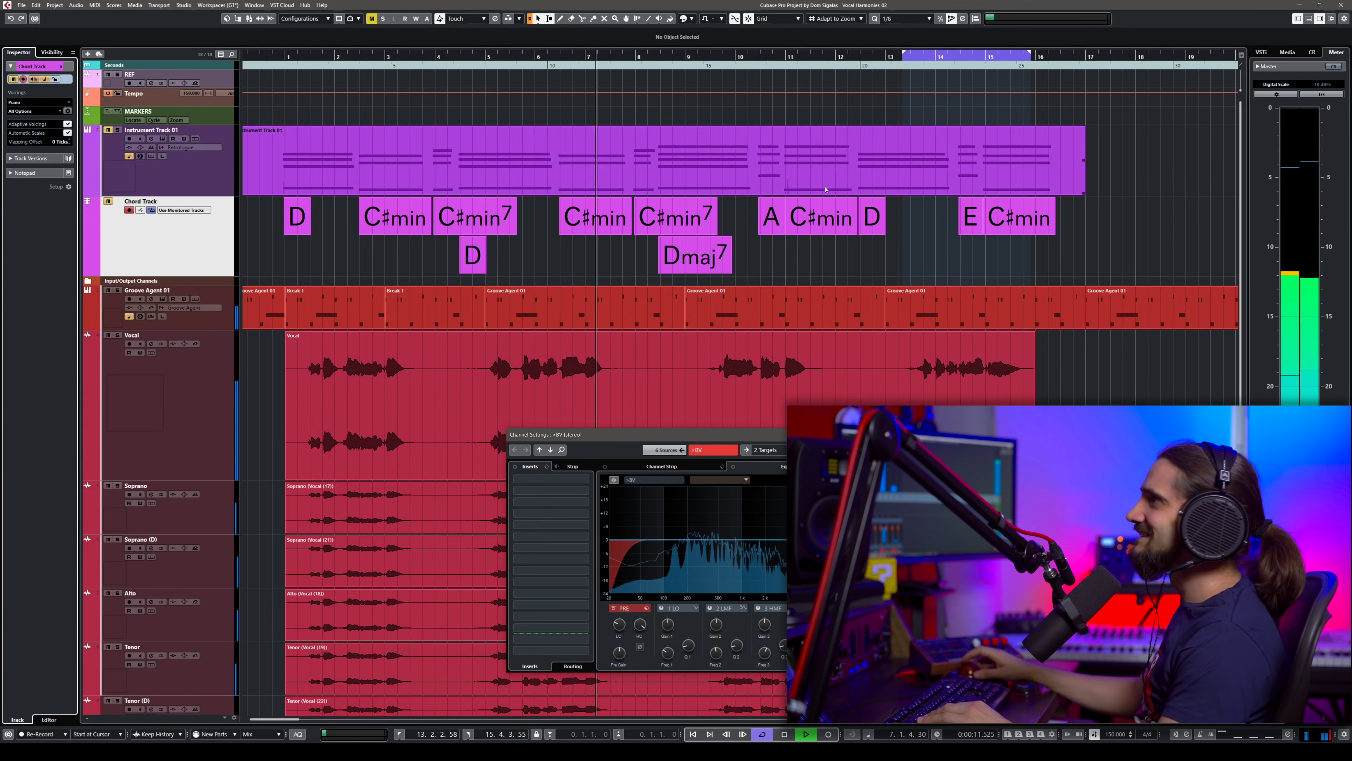
pyautogui.press('space')
# - Unmute Instrument Track 01 and play the project again from the beginning
pyautogui.click(108, 130)
pyautogui.press('Home')
pyautogui.press('space')
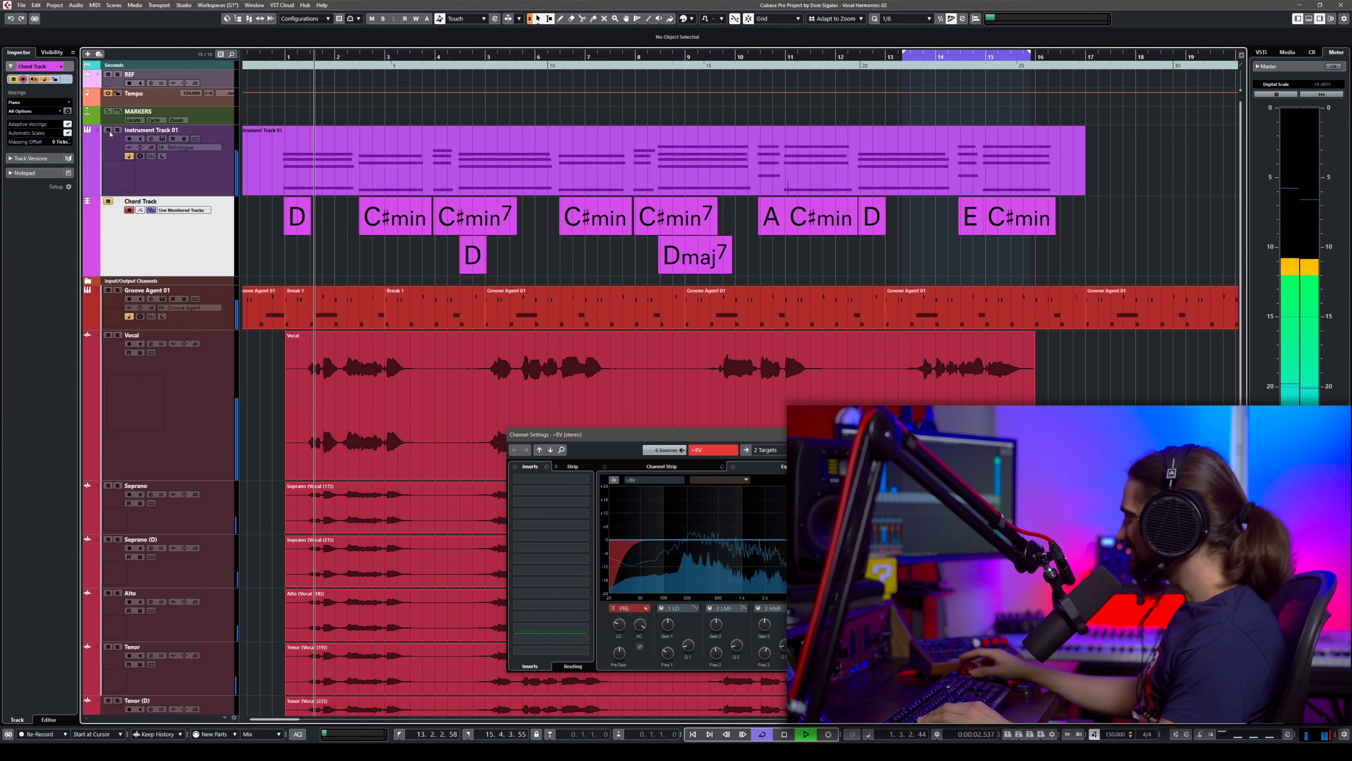